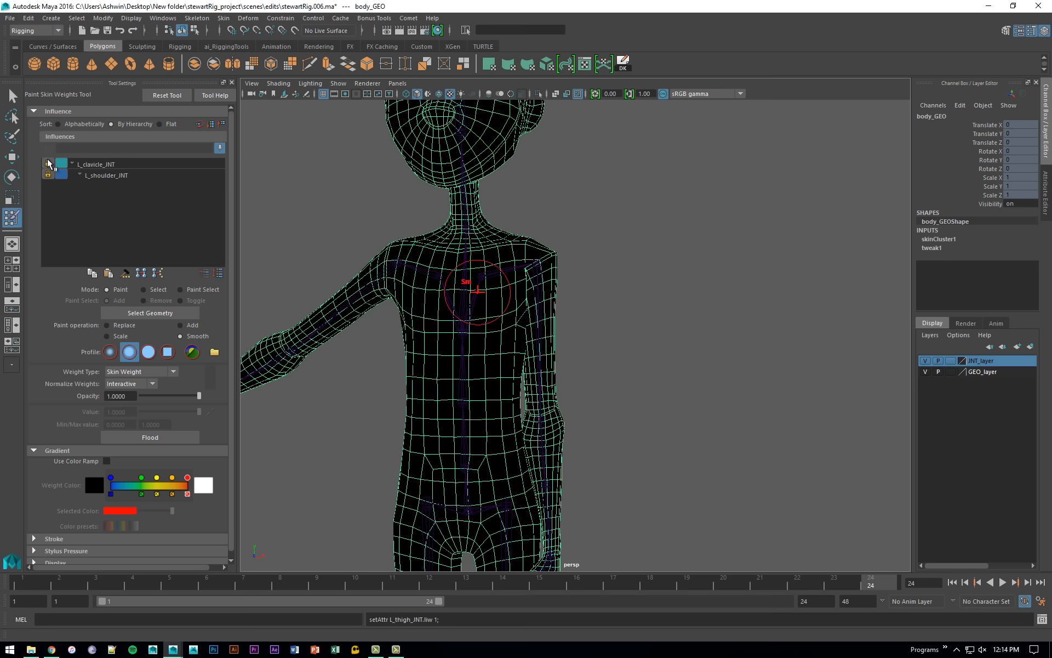
# Display the L_shoulder_JNT weights and play the arm animation to check the shoulder, stopping at frame 8.
pyautogui.click(129, 176)
pyautogui.scroll(4, 664, 456)
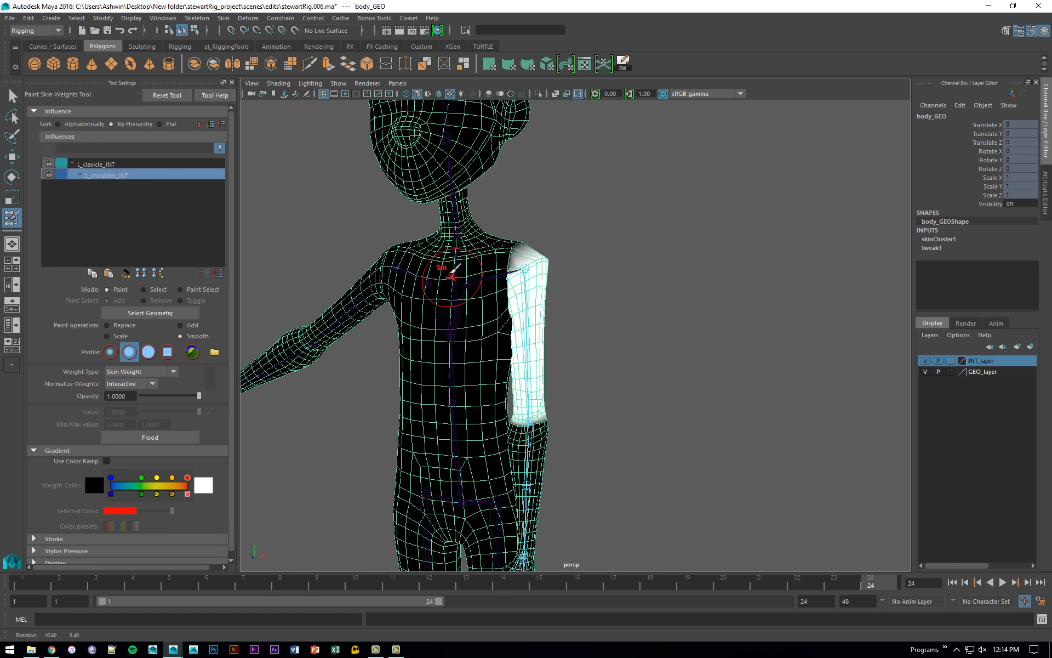
pyautogui.hotkey('alt', 'v')
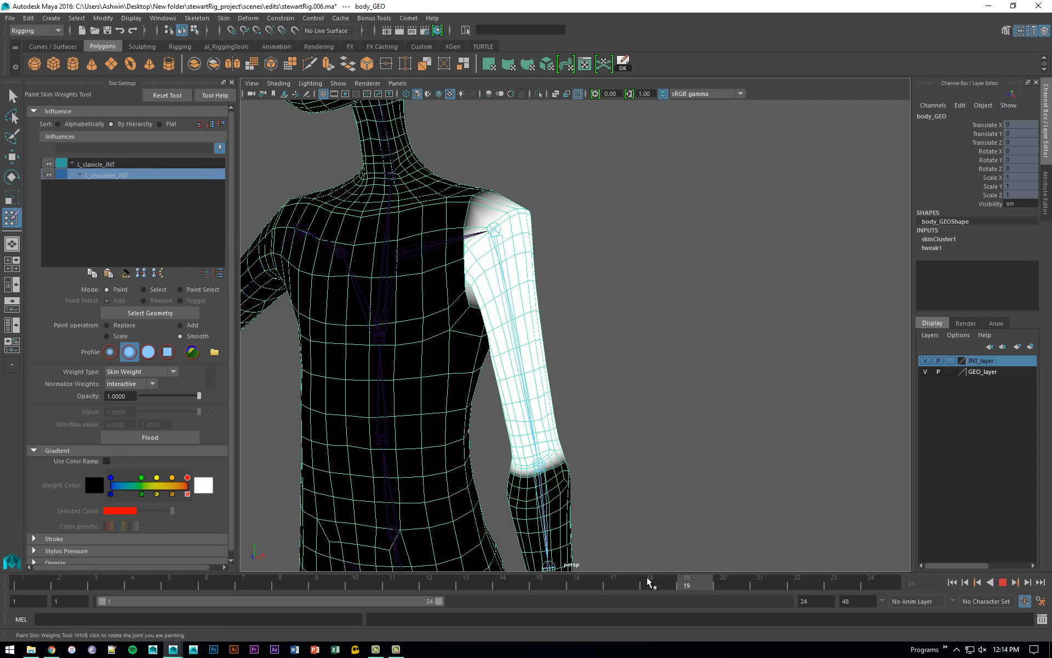
pyautogui.hotkey('alt', 'v')
pyautogui.keyDown('alt'); pyautogui.moveTo(378, 431); pyautogui.dragTo(411, 423); pyautogui.keyUp('alt')
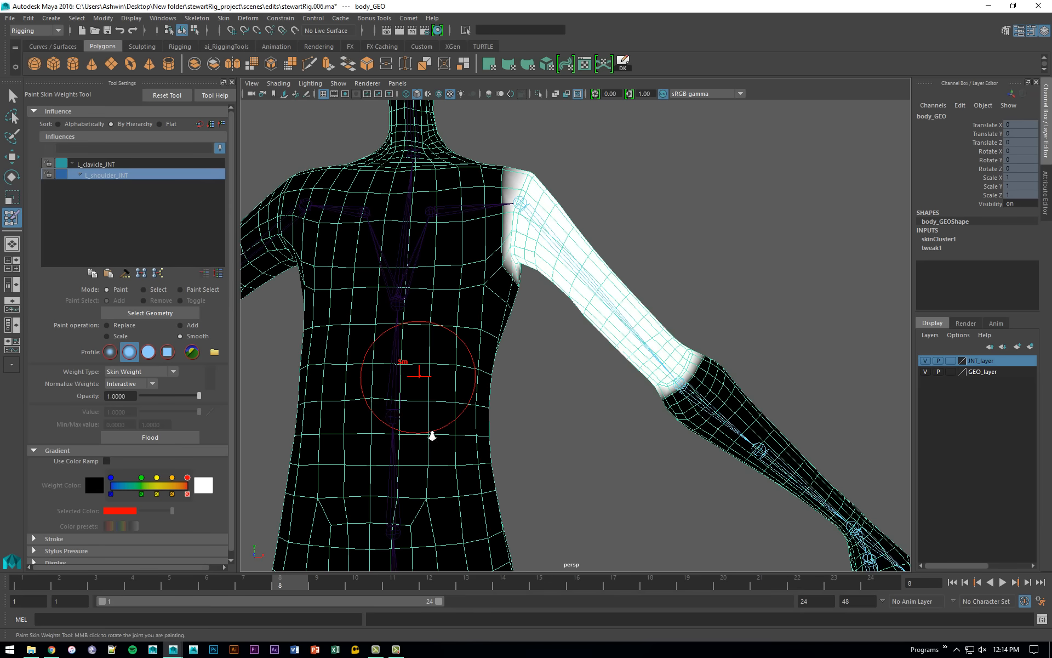
# Hide JNT_layer to leave an unobstructed close view of the left shoulder's weights.
pyautogui.keyDown('alt'); pyautogui.moveTo(411, 423); pyautogui.dragTo(532, 447, button='right'); pyautogui.keyUp('alt')
pyautogui.keyDown('alt'); pyautogui.moveTo(535, 451); pyautogui.dragTo(548, 499, button='middle'); pyautogui.keyUp('alt')
pyautogui.keyDown('alt'); pyautogui.moveTo(504, 482); pyautogui.dragTo(588, 478, button='right'); pyautogui.keyUp('alt')
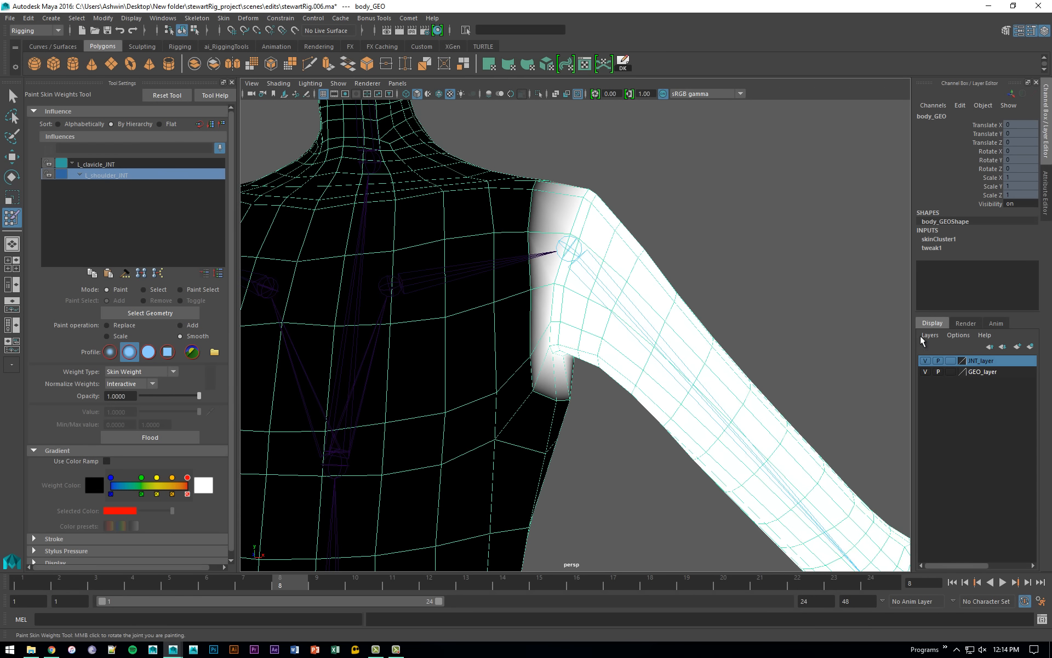
pyautogui.click(926, 361)
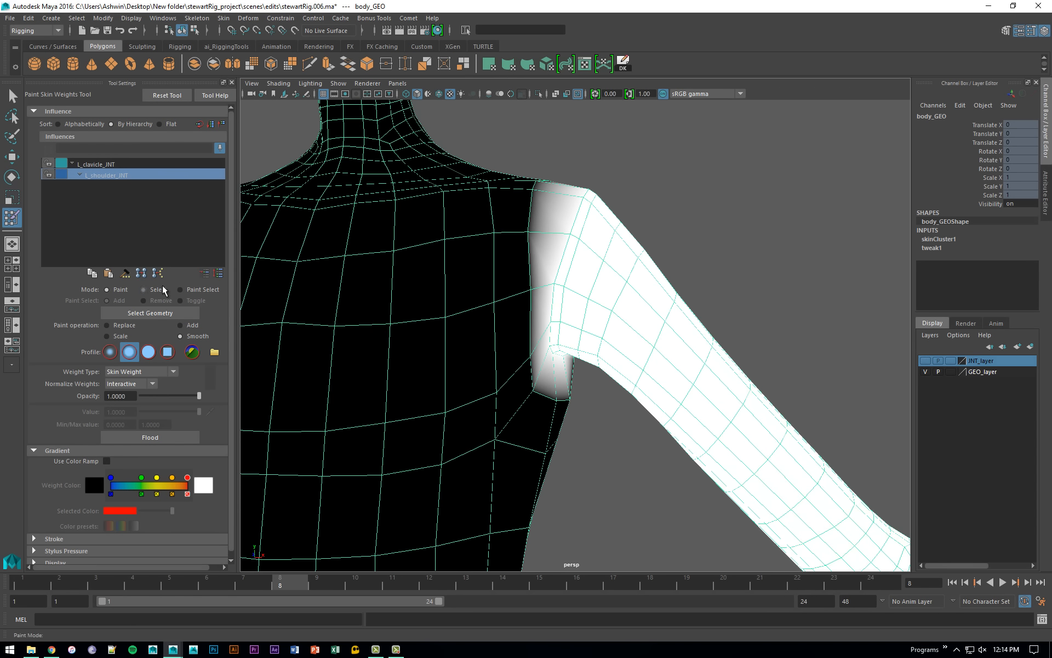
# Try smoothing the L_shoulder_JNT weights with a flood on the selected vertex loops around the left shoulder, then undo it.
pyautogui.click(555, 285)
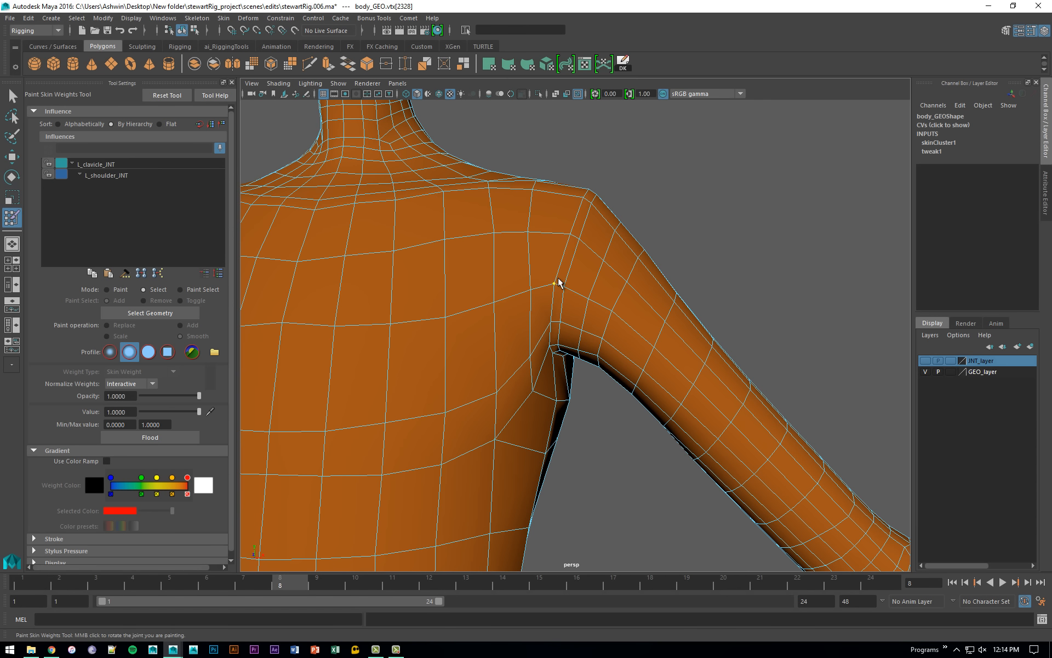
pyautogui.keyDown('alt'); pyautogui.moveTo(570, 236); pyautogui.dragTo(506, 284); pyautogui.keyUp('alt')
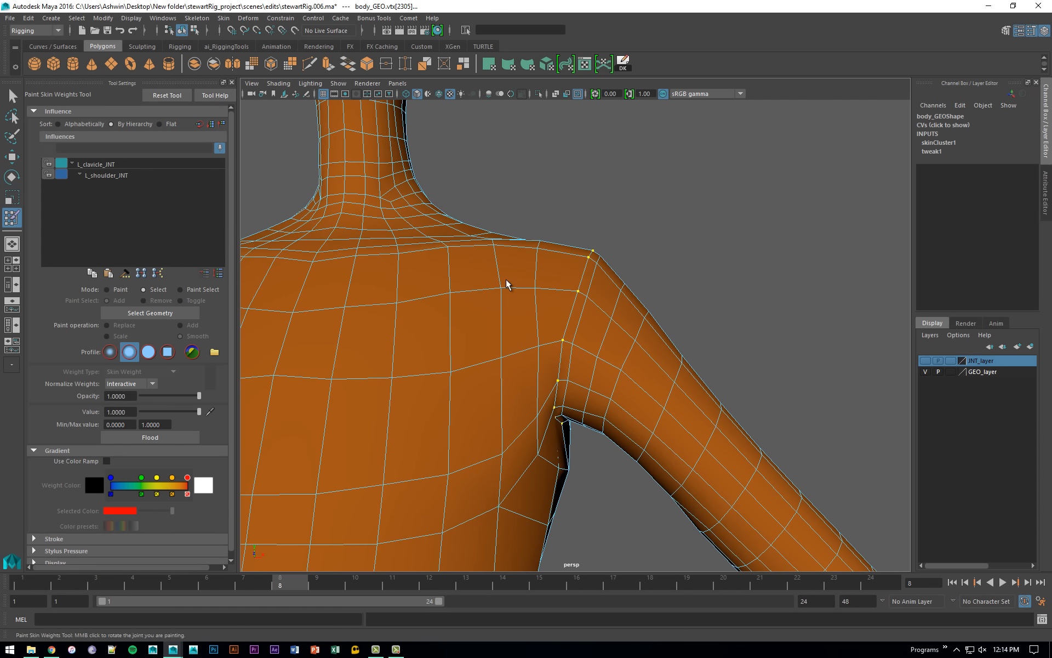
pyautogui.click(106, 175)
pyautogui.click(106, 289)
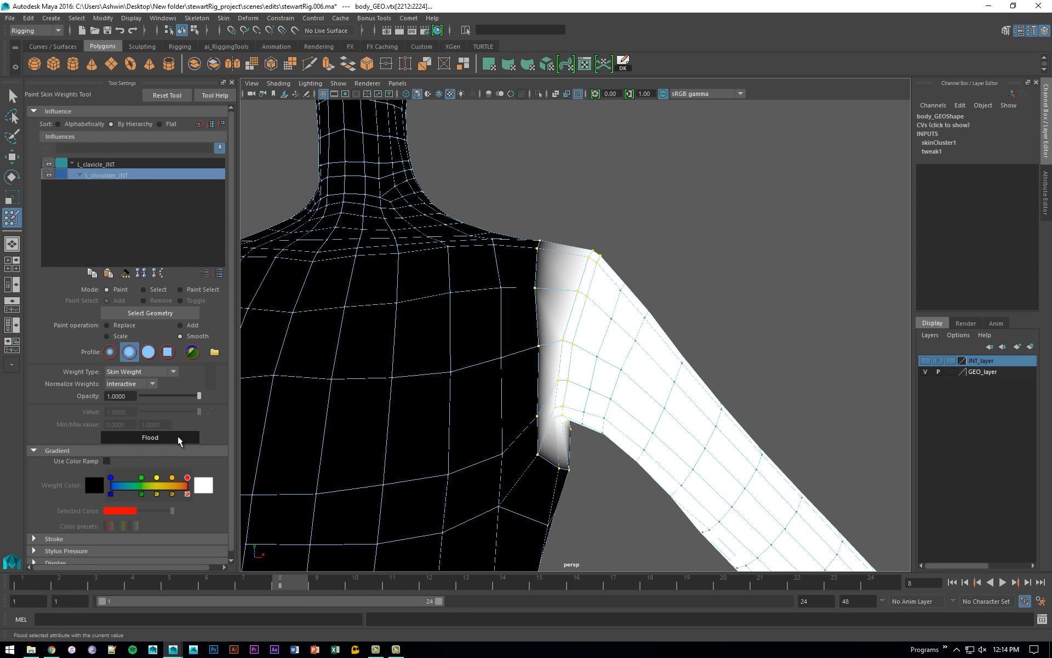
pyautogui.click(180, 437)
pyautogui.keyDown('alt'); pyautogui.moveTo(305, 411); pyautogui.dragTo(529, 401); pyautogui.keyUp('alt')
pyautogui.hotkey('ctrl', 'z')
pyautogui.keyDown('alt'); pyautogui.moveTo(529, 401); pyautogui.dragTo(537, 382, button='middle'); pyautogui.keyUp('alt')
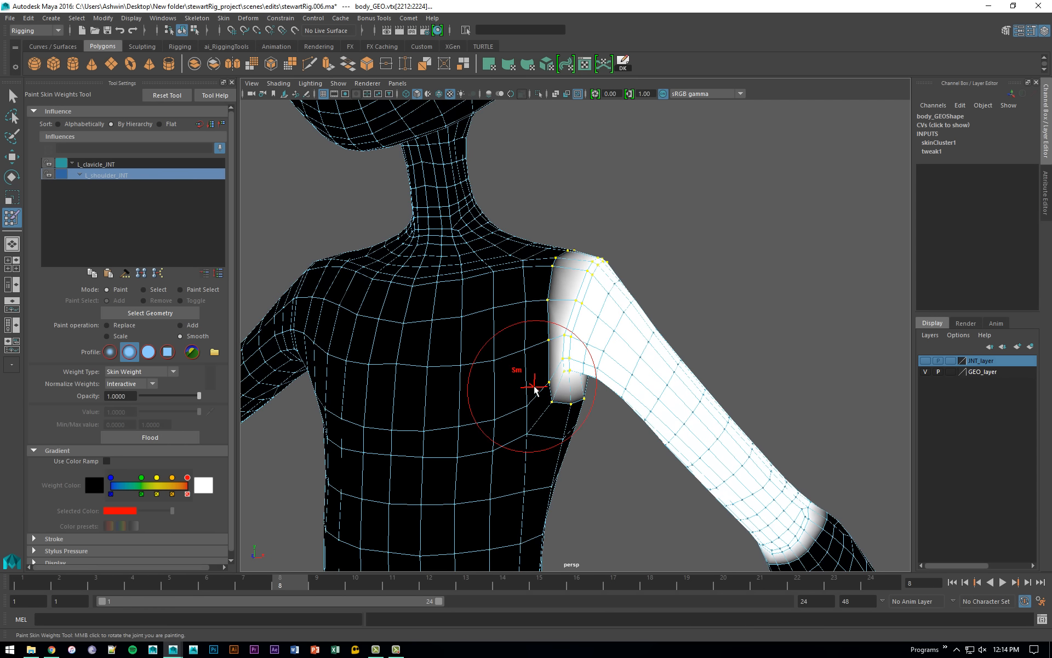
# Select the two vertex loops around the left shoulder joint and repeatedly flood them with smoothed L_shoulder_JNT weights.
pyautogui.press('q')
pyautogui.keyDown('alt'); pyautogui.moveTo(536, 389); pyautogui.dragTo(578, 405, button='right'); pyautogui.keyUp('alt')
pyautogui.click(554, 401)
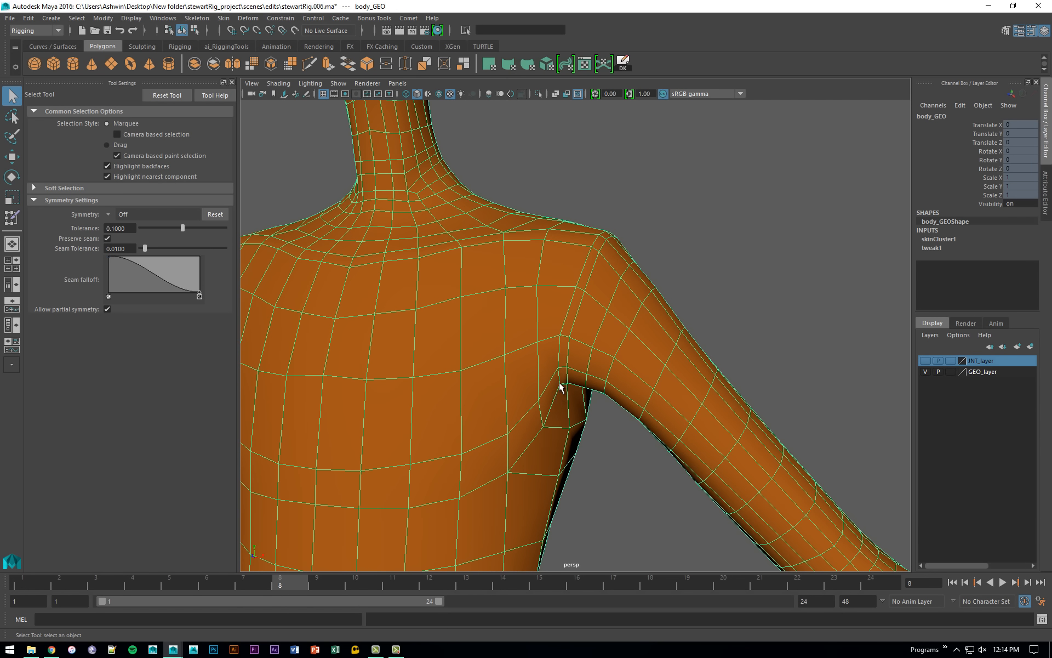
pyautogui.press('F9')
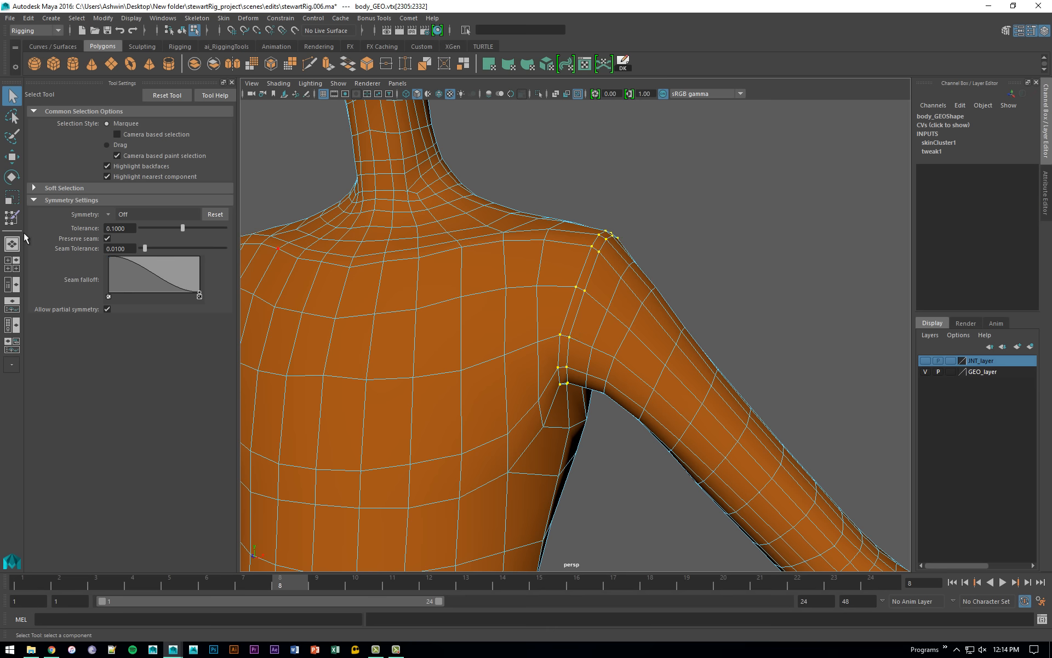
pyautogui.click(12, 217)
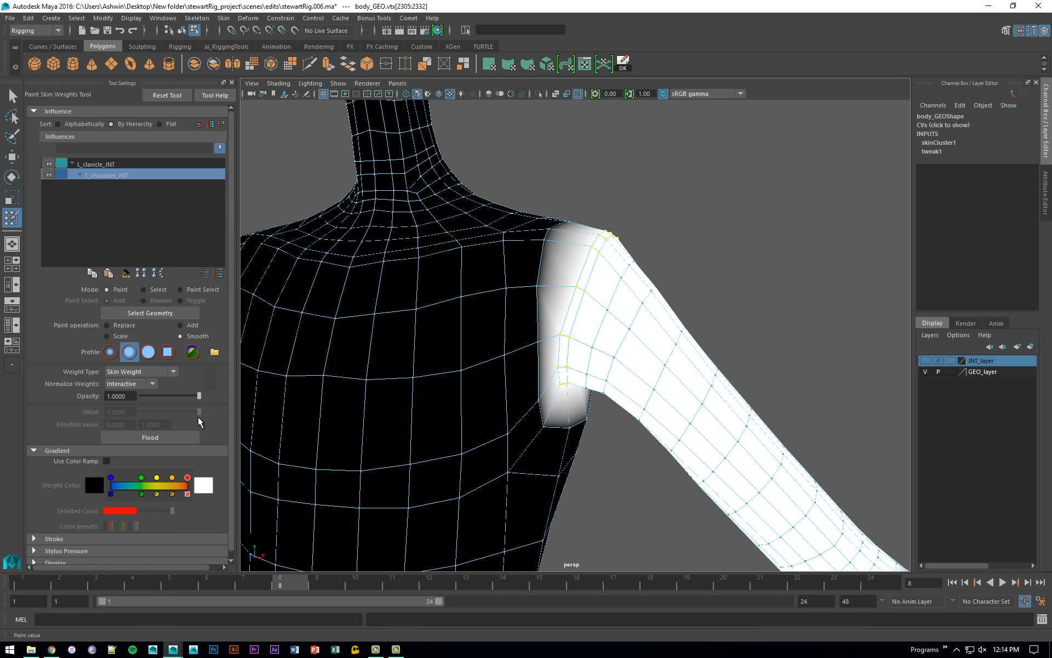
pyautogui.click(189, 437)
pyautogui.click(188, 437)
pyautogui.click(187, 437)
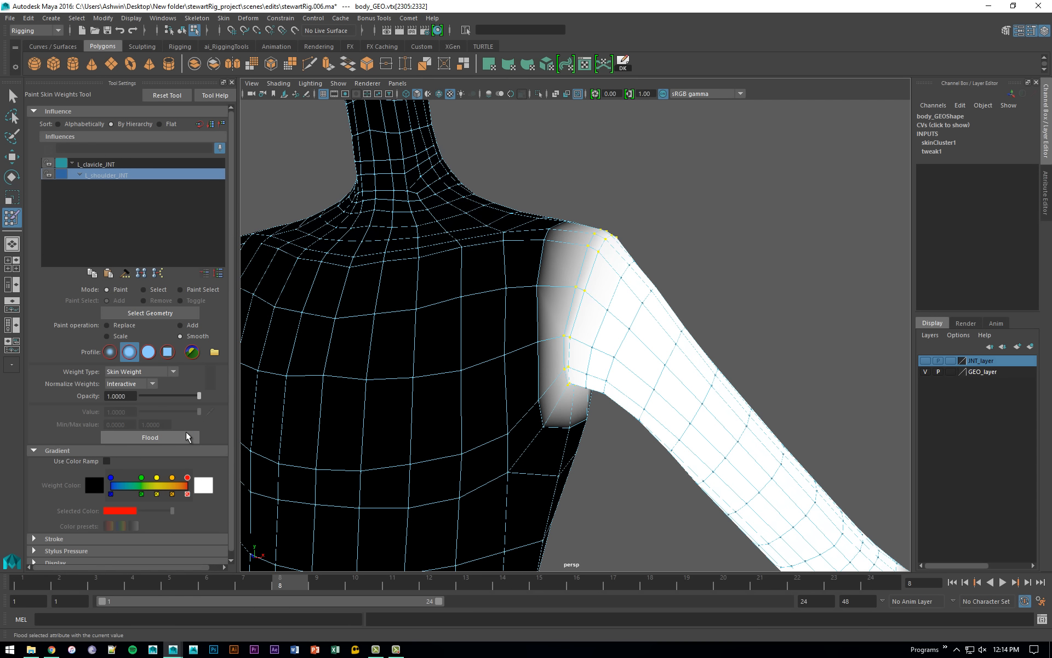
pyautogui.click(188, 438)
pyautogui.click(189, 438)
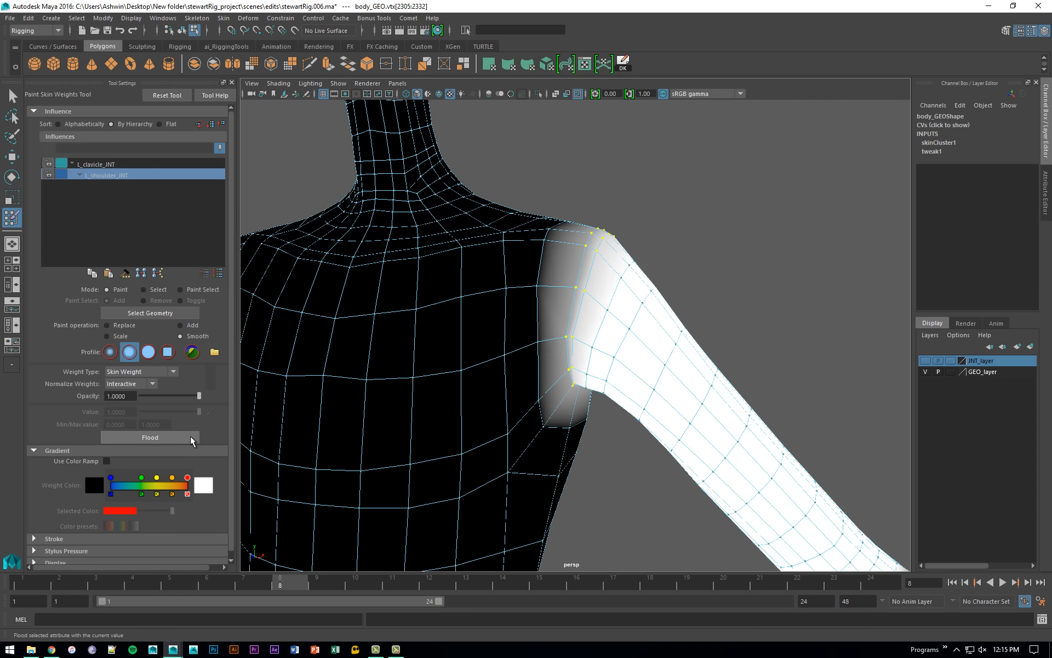
pyautogui.click(191, 438)
pyautogui.click(190, 437)
pyautogui.click(191, 437)
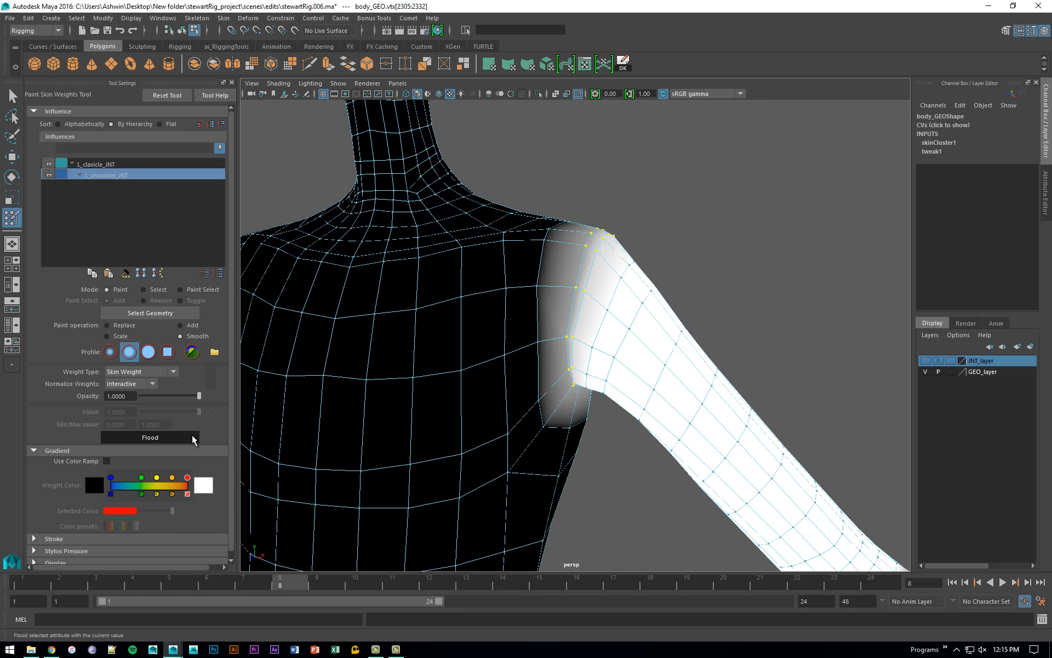
# Play the animation to check how the left shoulder bends, stopping at frame 10.
pyautogui.keyDown('alt'); pyautogui.moveTo(620, 367); pyautogui.dragTo(641, 366); pyautogui.keyUp('alt')
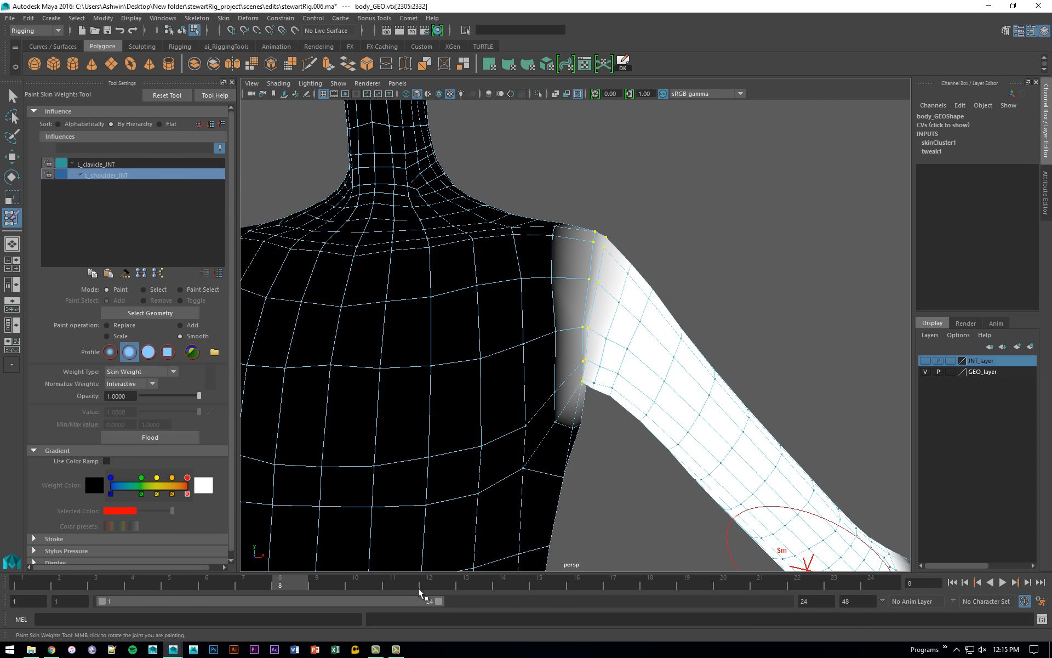
pyautogui.hotkey('alt', 'v')
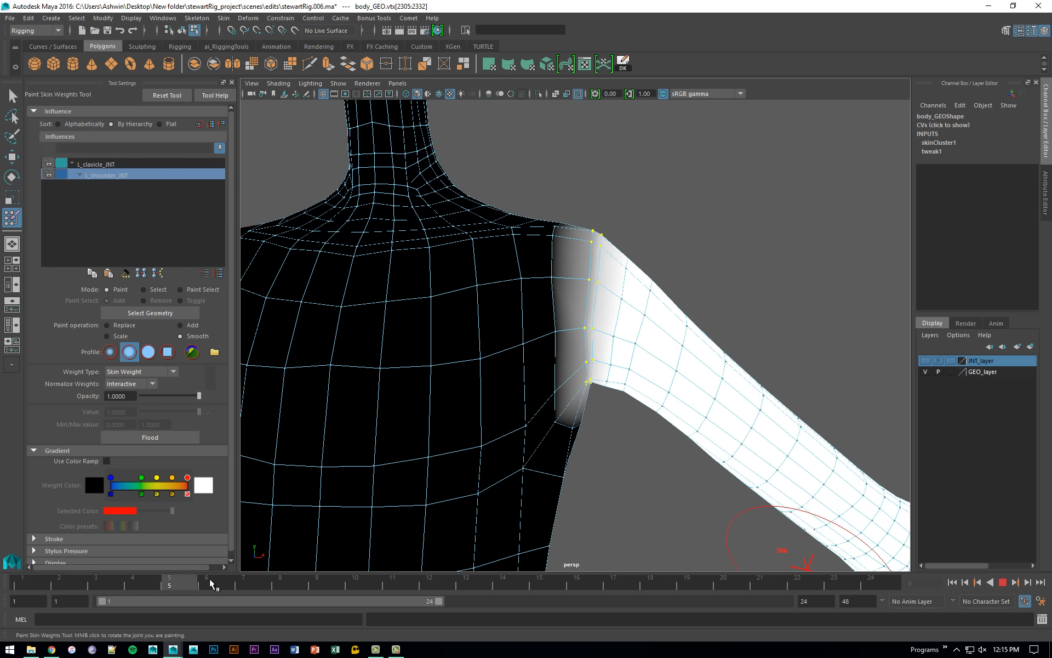
pyautogui.hotkey('alt', 'v')
# Add the next vertex loop down the upper arm to the selection and flood-smooth its L_shoulder_JNT weights several times.
pyautogui.press('q')
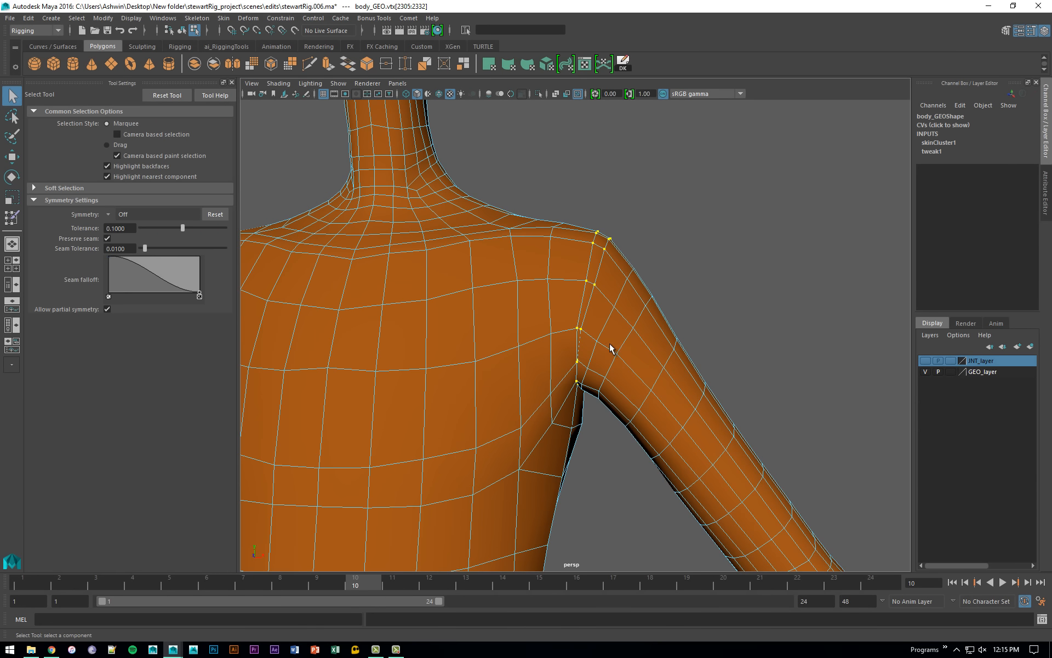
pyautogui.click(13, 219)
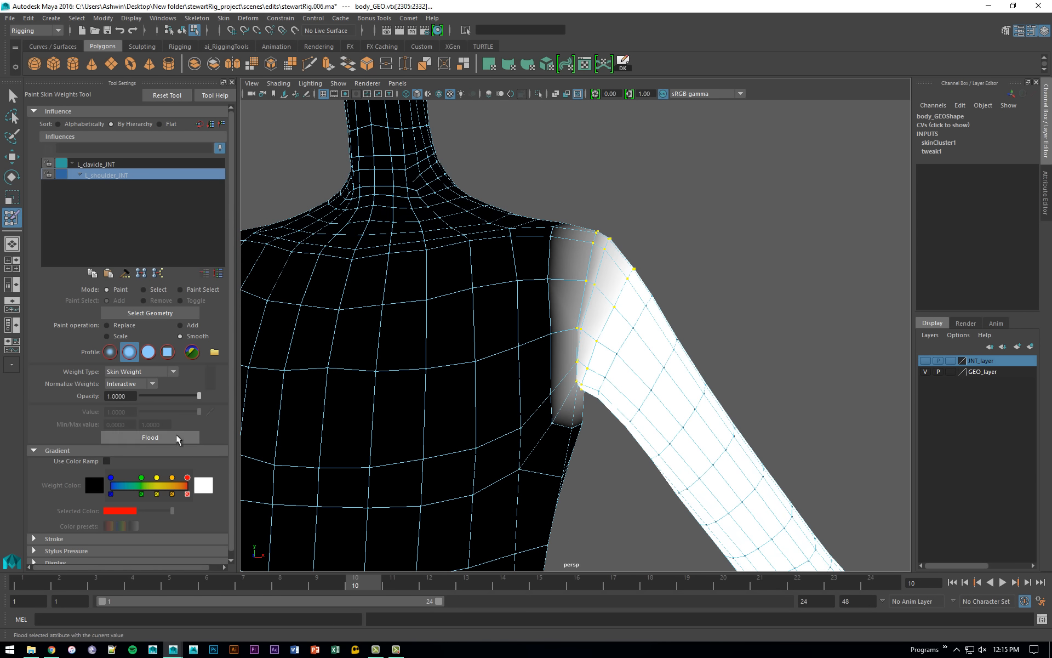
pyautogui.click(177, 438)
pyautogui.click(177, 437)
pyautogui.click(177, 437)
pyautogui.click(177, 437)
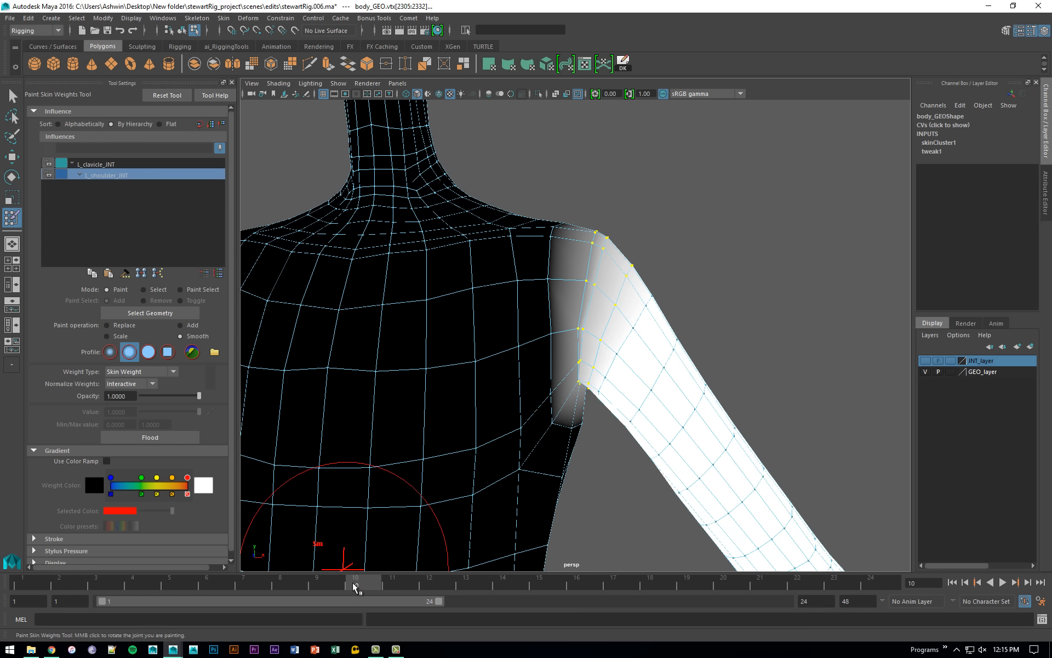
# Play the animation, stop at frame 6, and flood-smooth the L_shoulder_JNT weights on the vertices under the left armpit.
pyautogui.hotkey('alt', 'v')
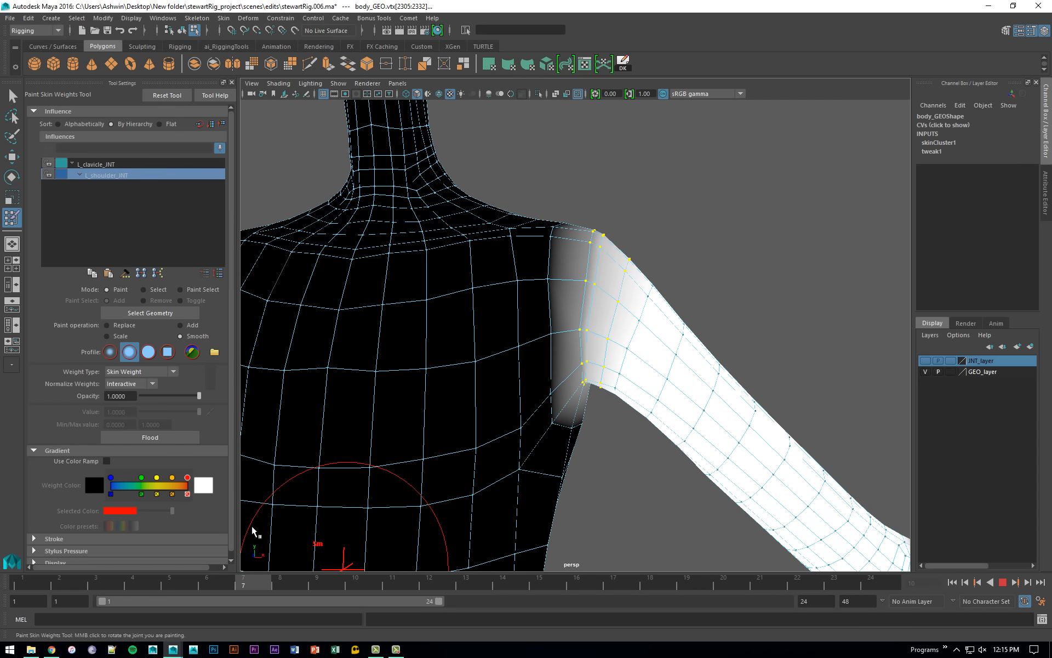
pyautogui.click(217, 582)
pyautogui.press('q')
pyautogui.click(558, 441)
pyautogui.keyDown('alt'); pyautogui.moveTo(558, 441); pyautogui.dragTo(382, 435); pyautogui.keyUp('alt')
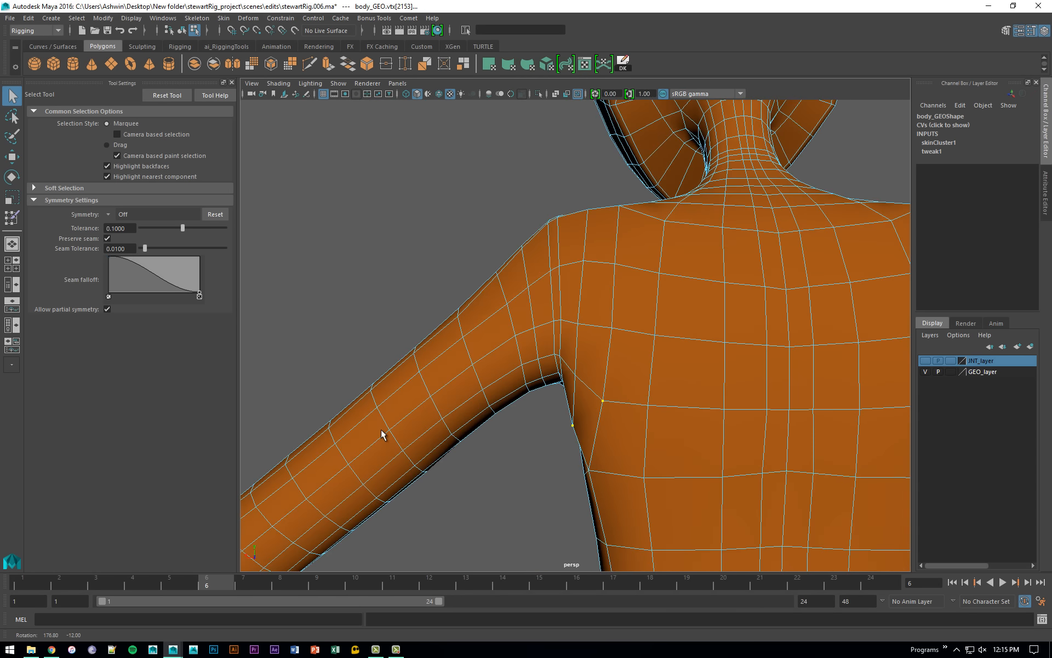
pyautogui.keyDown('alt'); pyautogui.moveTo(541, 433); pyautogui.dragTo(788, 441); pyautogui.keyUp('alt')
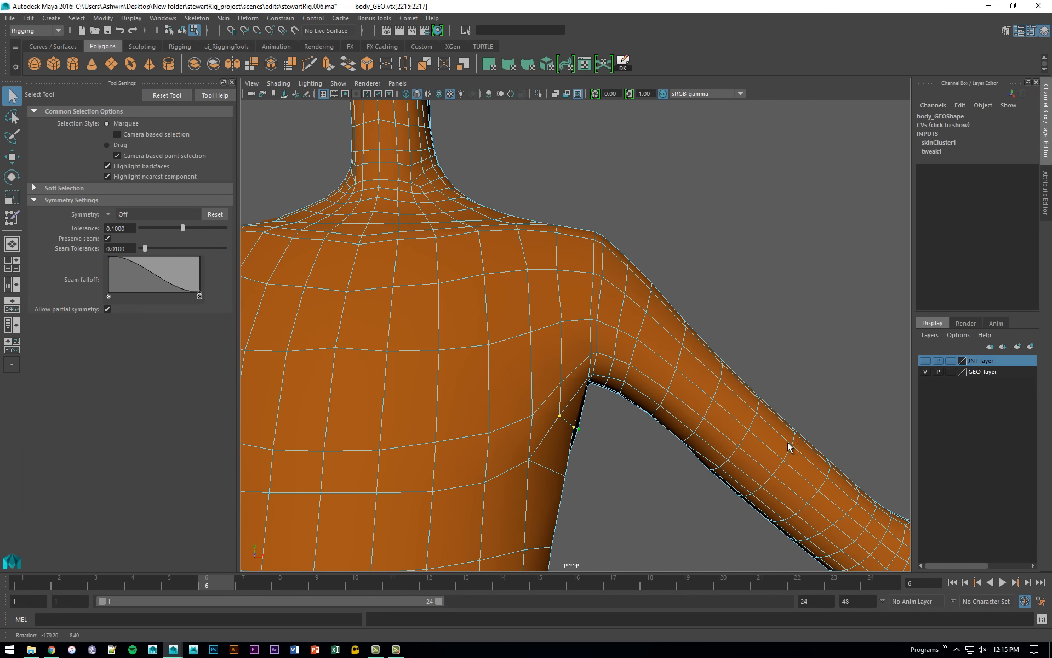
pyautogui.click(13, 220)
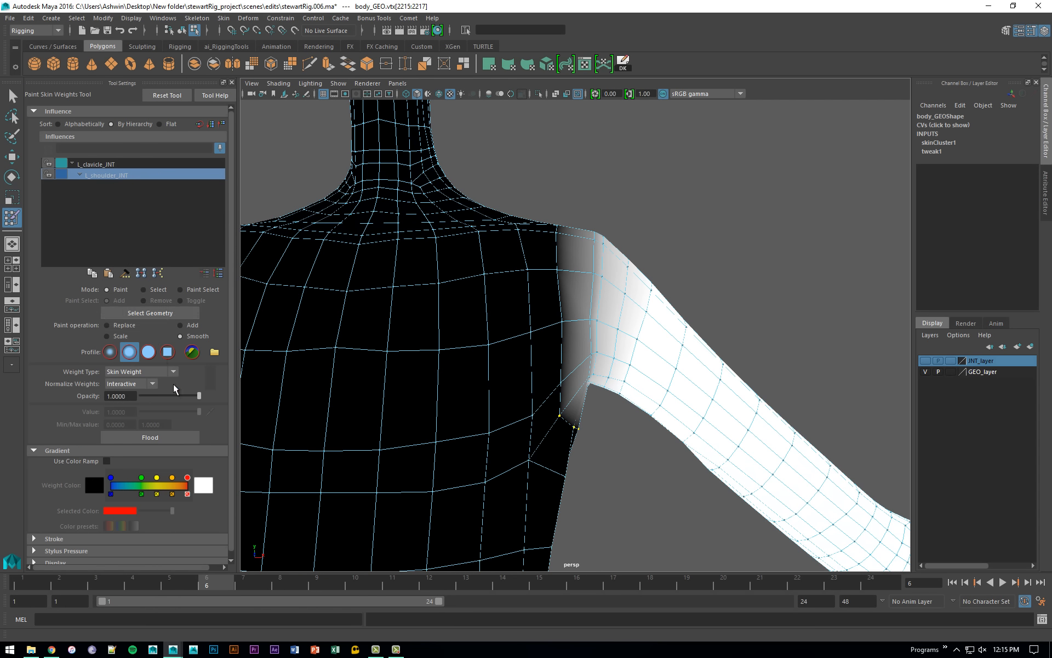
pyautogui.click(176, 440)
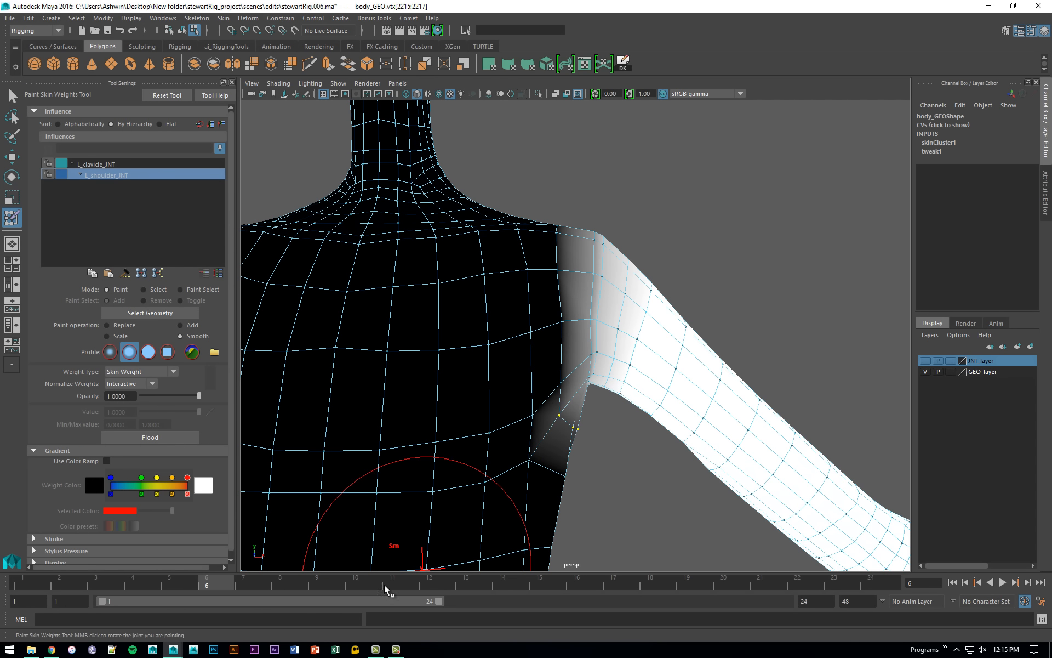
# At frame 13, select the armpit vertices plus the one above them on the chest and flood-smooth their L_shoulder_JNT weights.
pyautogui.moveTo(166, 582); pyautogui.dragTo(466, 580)
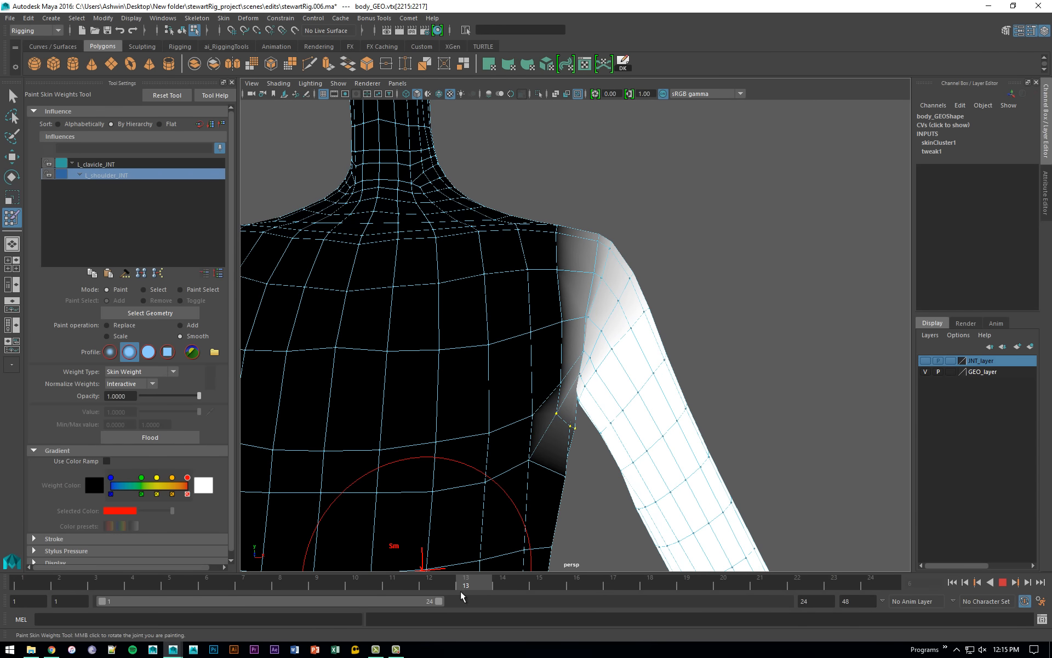
pyautogui.click(143, 289)
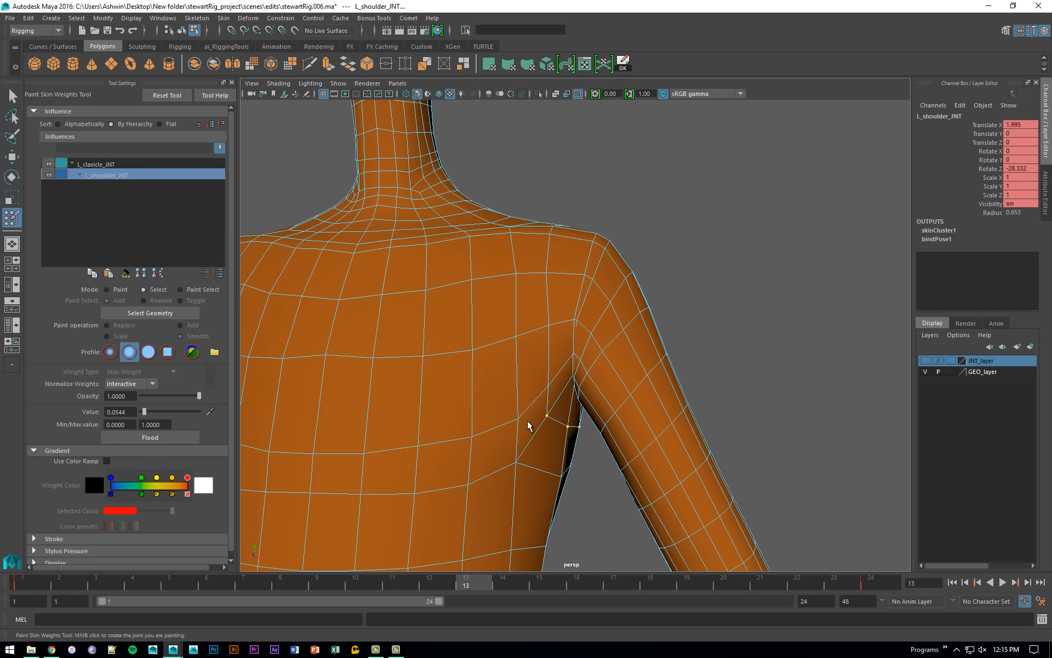
pyautogui.click(550, 391)
pyautogui.keyDown('alt'); pyautogui.moveTo(615, 399); pyautogui.dragTo(506, 397); pyautogui.keyUp('alt')
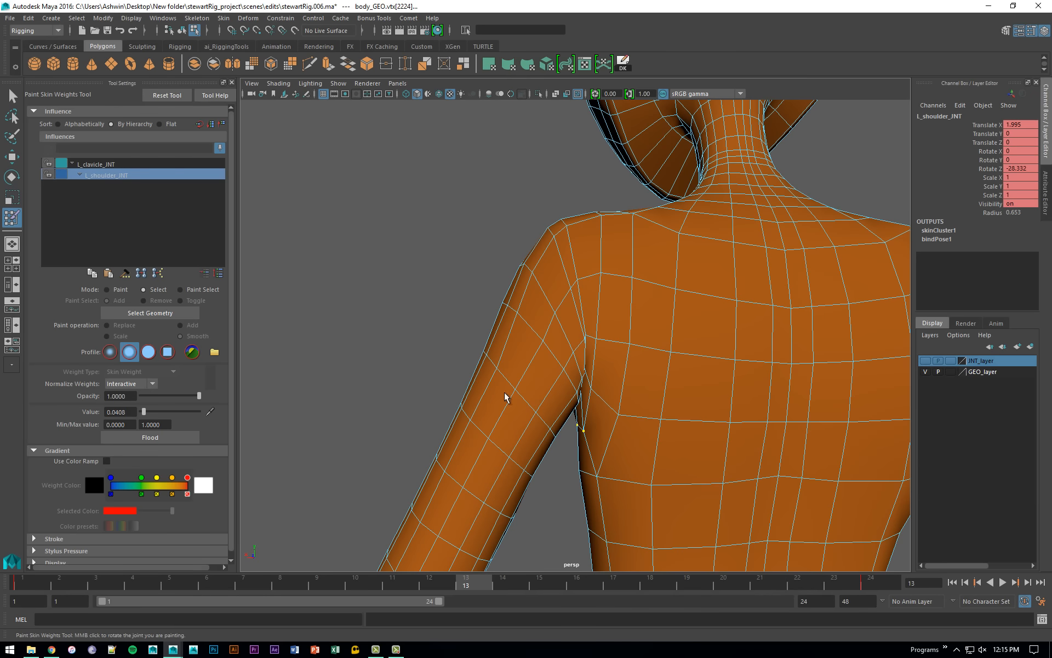
pyautogui.click(597, 343)
pyautogui.keyDown('alt'); pyautogui.moveTo(597, 344); pyautogui.dragTo(571, 348); pyautogui.keyUp('alt')
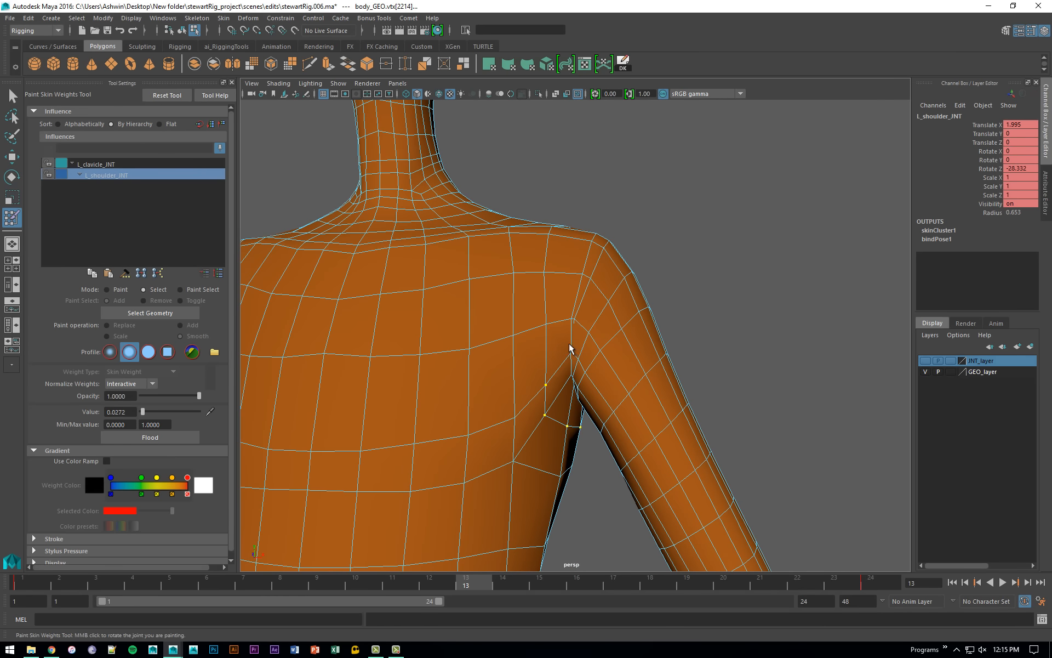
pyautogui.keyDown('alt'); pyautogui.moveTo(620, 320); pyautogui.dragTo(650, 338); pyautogui.keyUp('alt')
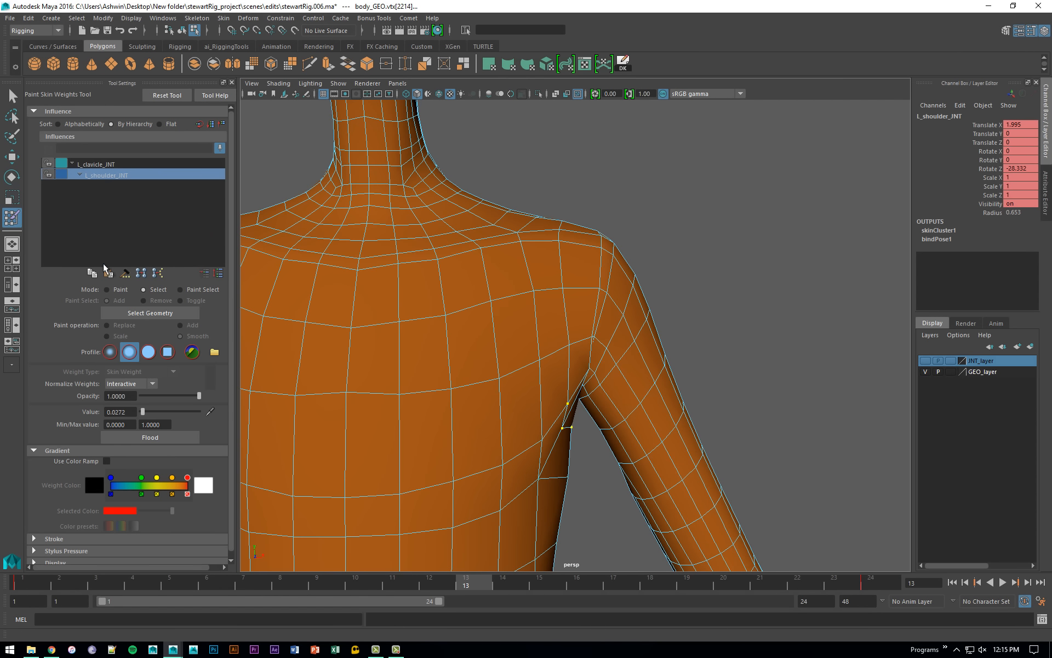
pyautogui.click(106, 289)
pyautogui.click(172, 438)
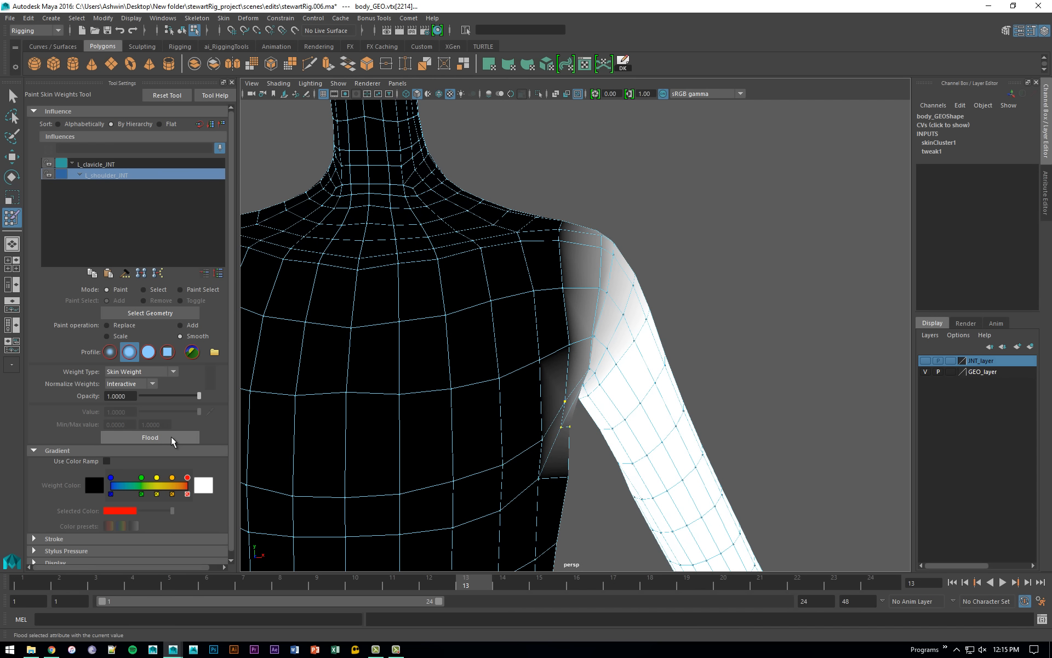
# Select the single chest vertex in front of the left armpit crease and flood-smooth its L_shoulder_JNT weight.
pyautogui.press('q')
pyautogui.click(565, 344)
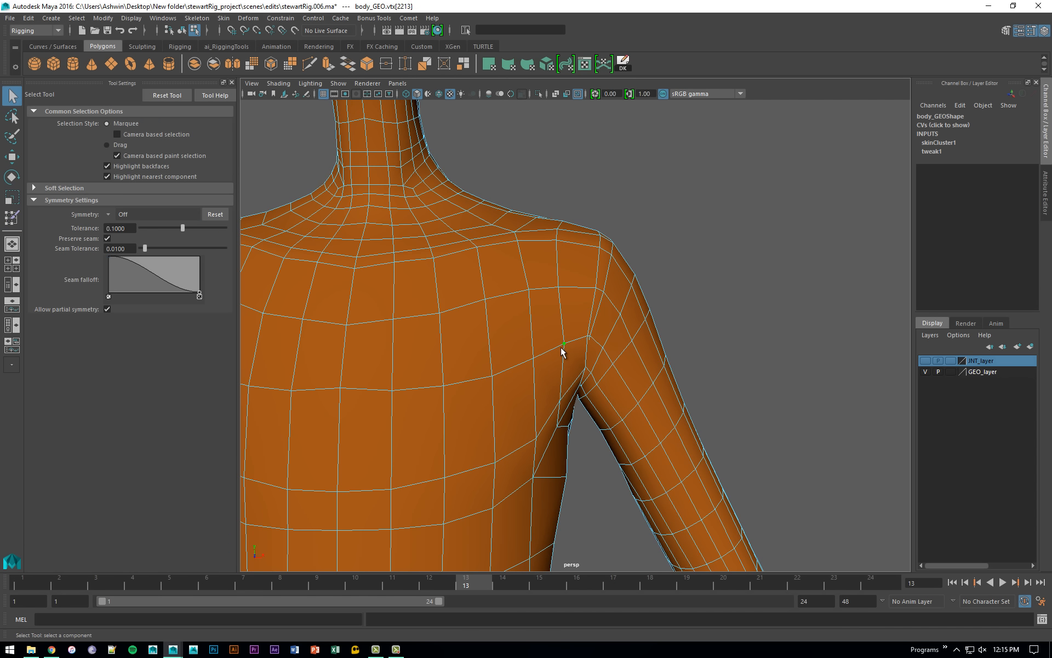
pyautogui.press('y')
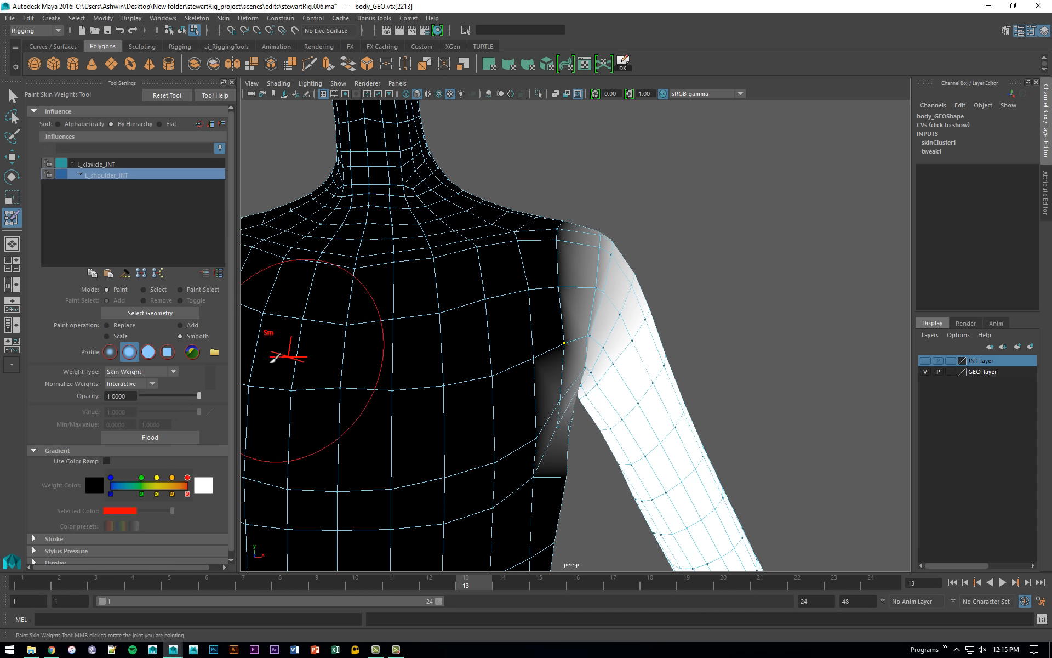
pyautogui.click(173, 439)
# Play the animation to review the left shoulder deformation, return to frame 1, and leave weight painting.
pyautogui.scroll(-3, 548, 465)
pyautogui.hotkey('alt', 'v')
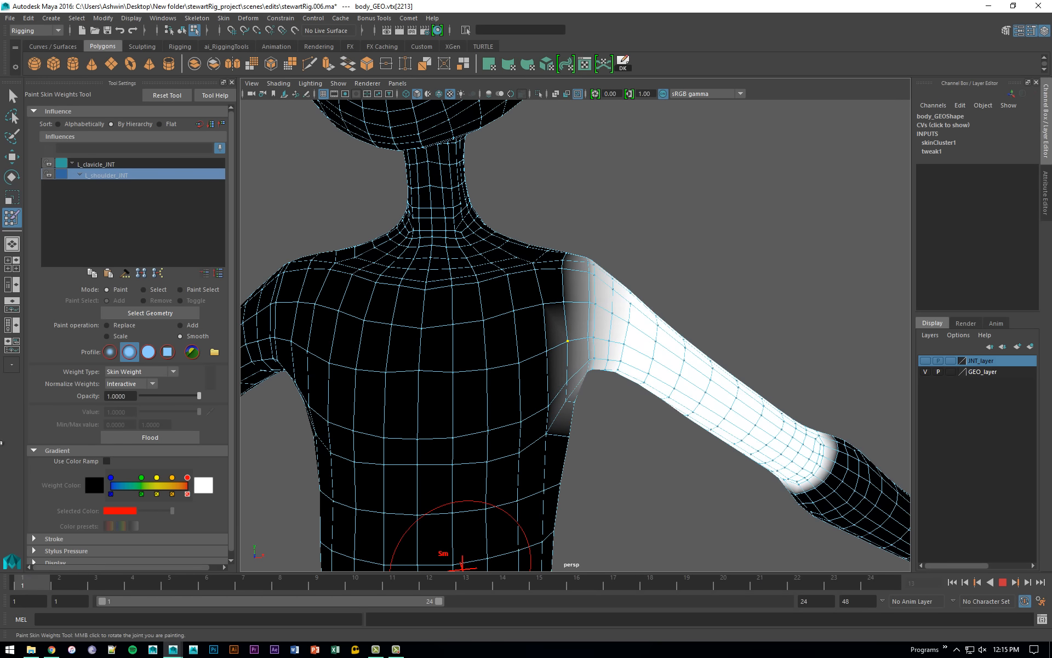
pyautogui.hotkey('alt', 'shift', 'v')
pyautogui.press('q')
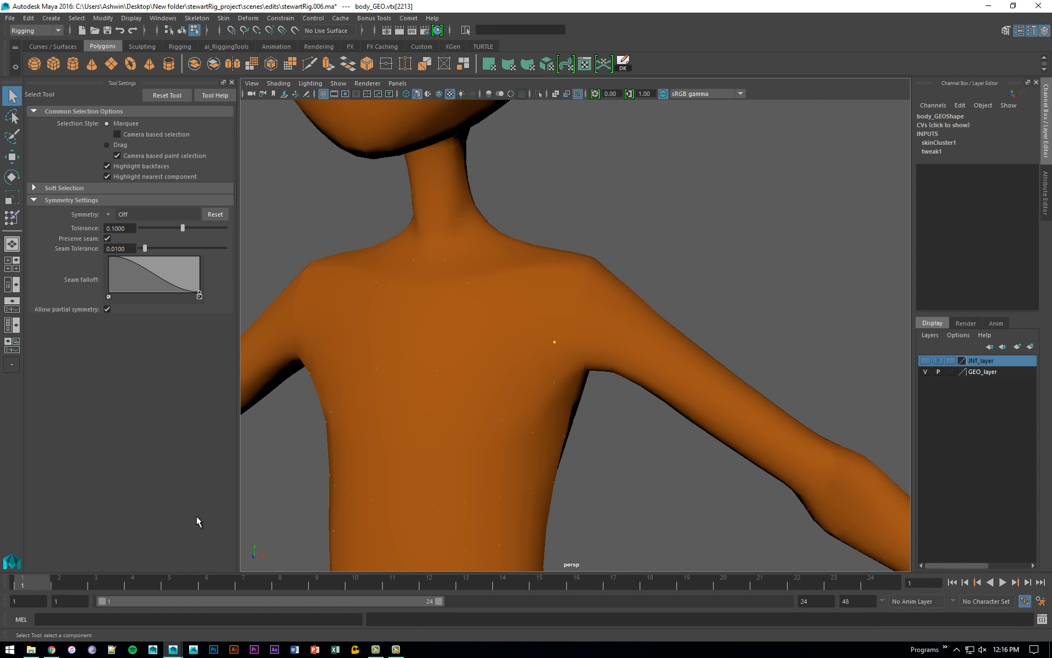
# Show the joint layer, select the left shoulder joint, and delete its key at frame 24.
pyautogui.click(925, 362)
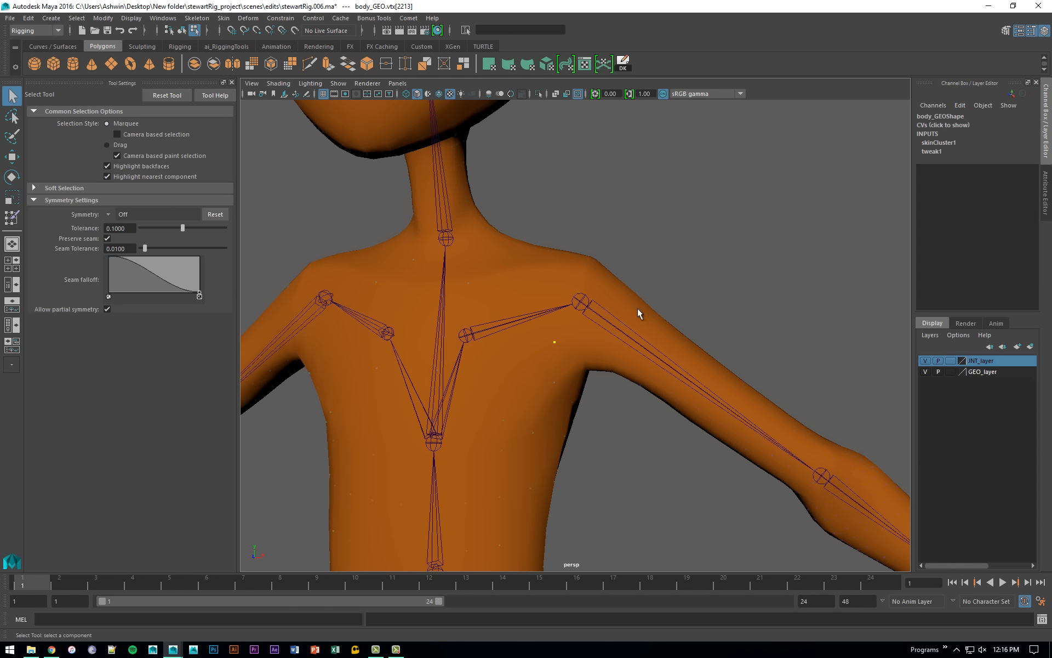
pyautogui.press('F8')
pyautogui.click(600, 322)
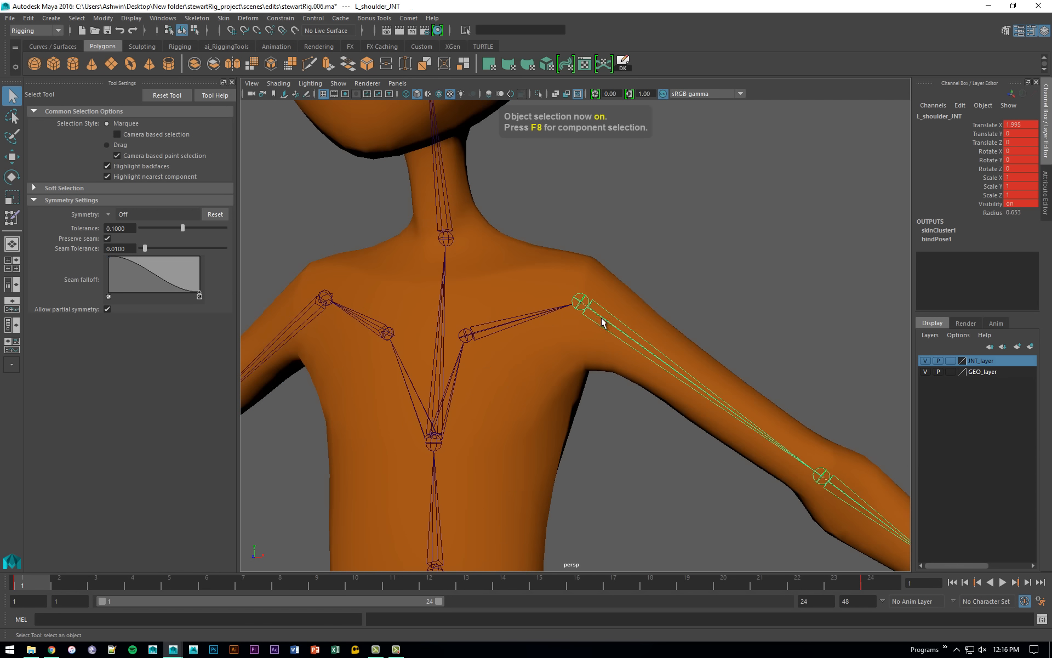
pyautogui.click(877, 583)
pyautogui.rightClick(882, 582)
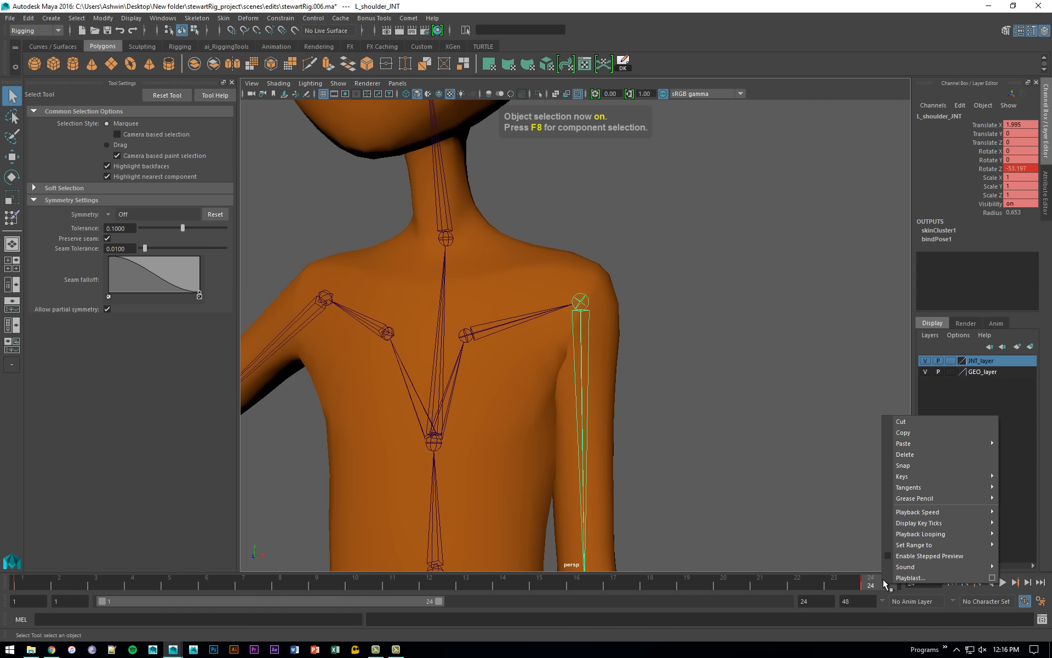
pyautogui.click(920, 455)
# At frame 12, swing the left shoulder joint forward to about -92.5 in Rotate Y.
pyautogui.keyDown('alt'); pyautogui.moveTo(607, 351); pyautogui.dragTo(557, 359, button='right'); pyautogui.keyUp('alt')
pyautogui.press('e')
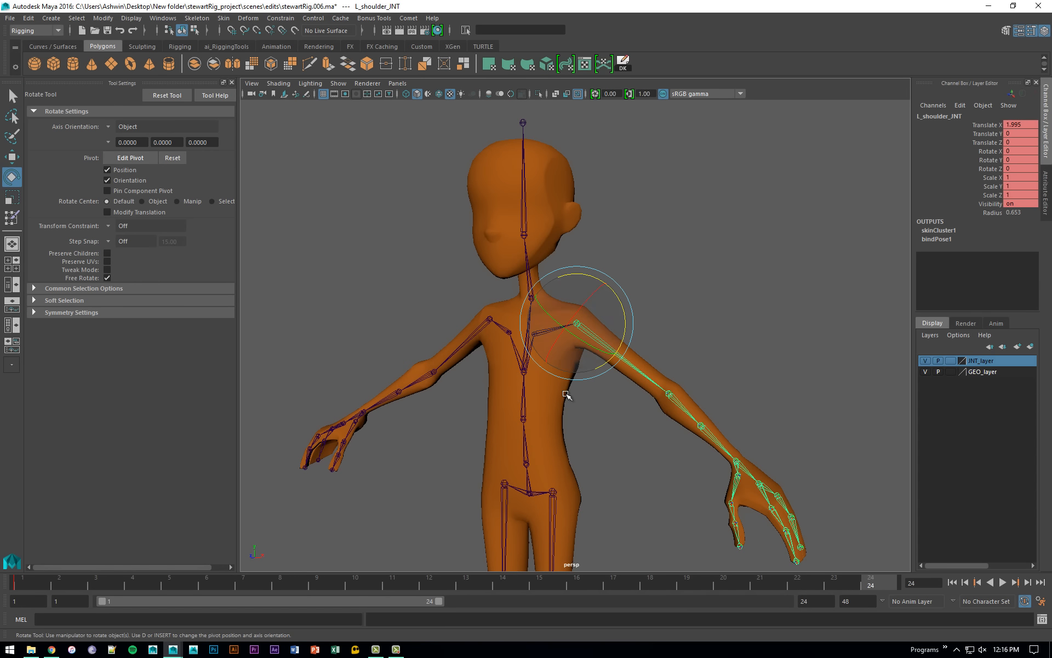
pyautogui.click(435, 584)
pyautogui.keyDown('alt'); pyautogui.moveTo(588, 416); pyautogui.dragTo(548, 417); pyautogui.keyUp('alt')
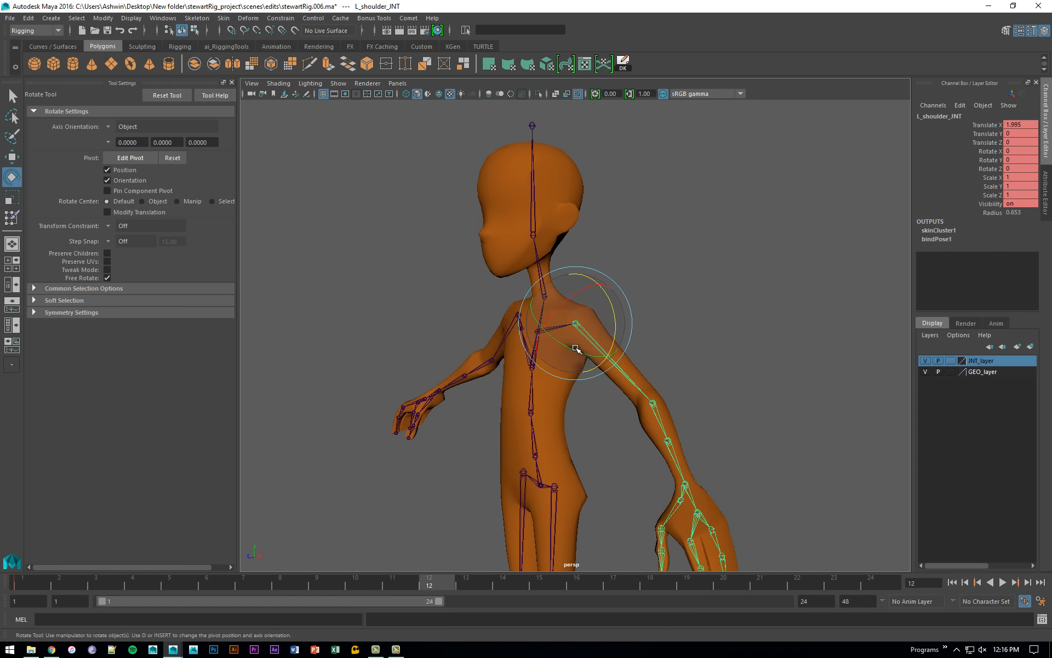
pyautogui.moveTo(574, 349); pyautogui.dragTo(477, 388)
pyautogui.moveTo(617, 318); pyautogui.dragTo(614, 332)
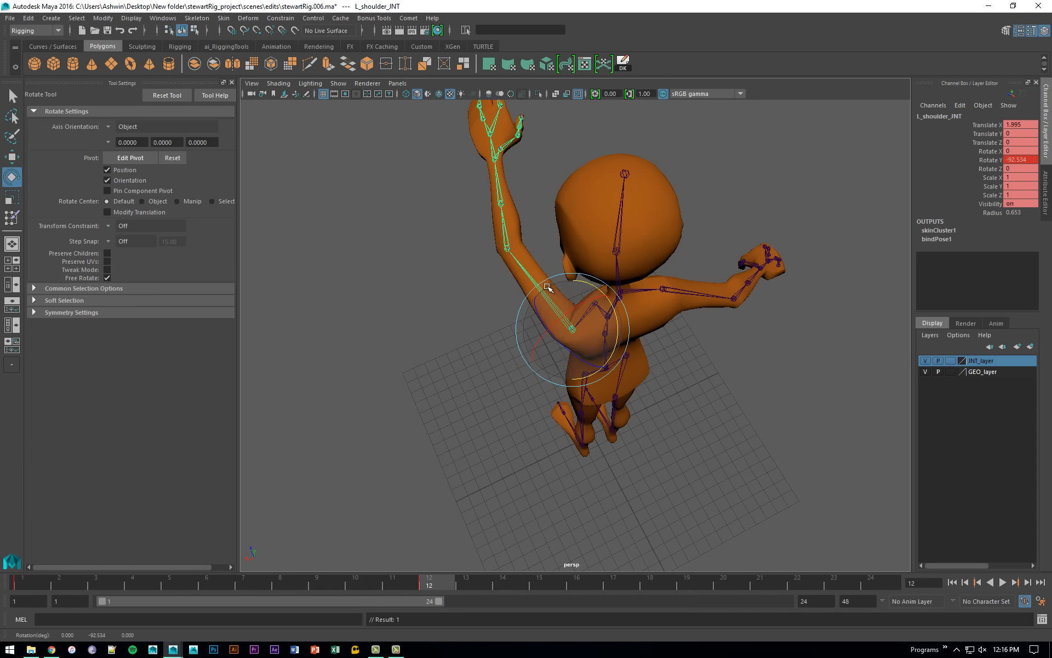
# At frame 24, reset the left shoulder joint's Rotate Y to 0 and swing the arm backward to about 60.9.
pyautogui.click(886, 583)
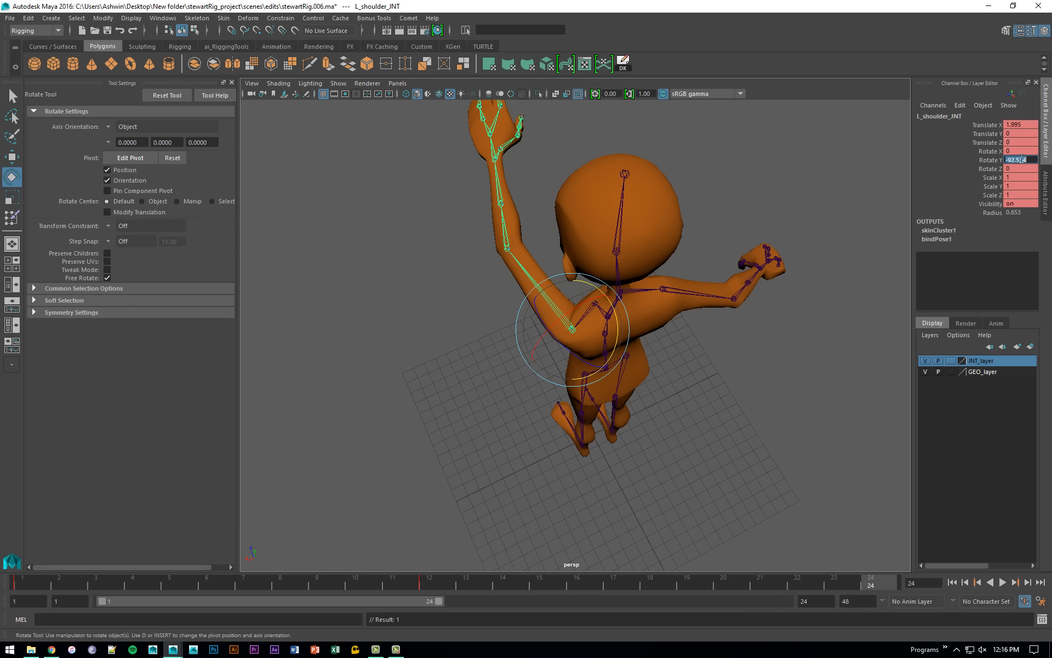
pyautogui.write('0')
pyautogui.press('Return')
pyautogui.moveTo(617, 323); pyautogui.dragTo(593, 270)
# Hide the joint layer, select the body mesh, and start the Paint Skin Weights tool on it.
pyautogui.keyDown('alt'); pyautogui.moveTo(603, 347); pyautogui.dragTo(680, 334); pyautogui.keyUp('alt')
pyautogui.keyDown('alt'); pyautogui.moveTo(680, 335); pyautogui.dragTo(753, 440, button='right'); pyautogui.keyUp('alt')
pyautogui.press('q')
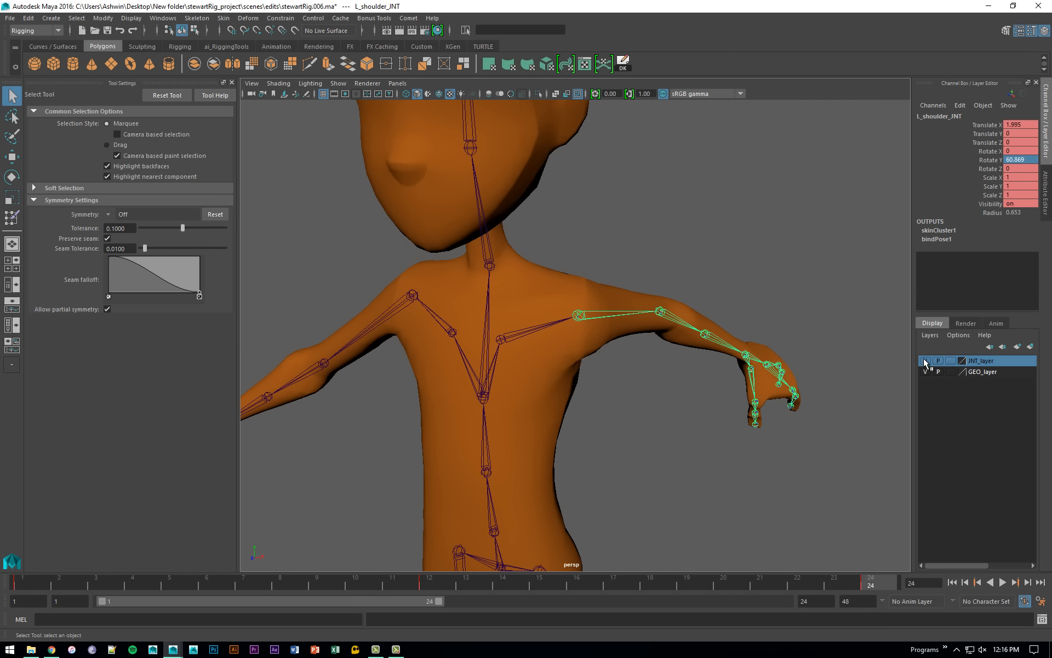
pyautogui.click(925, 361)
pyautogui.click(585, 313)
pyautogui.moveTo(585, 313); pyautogui.dragTo(526, 299, button='right')
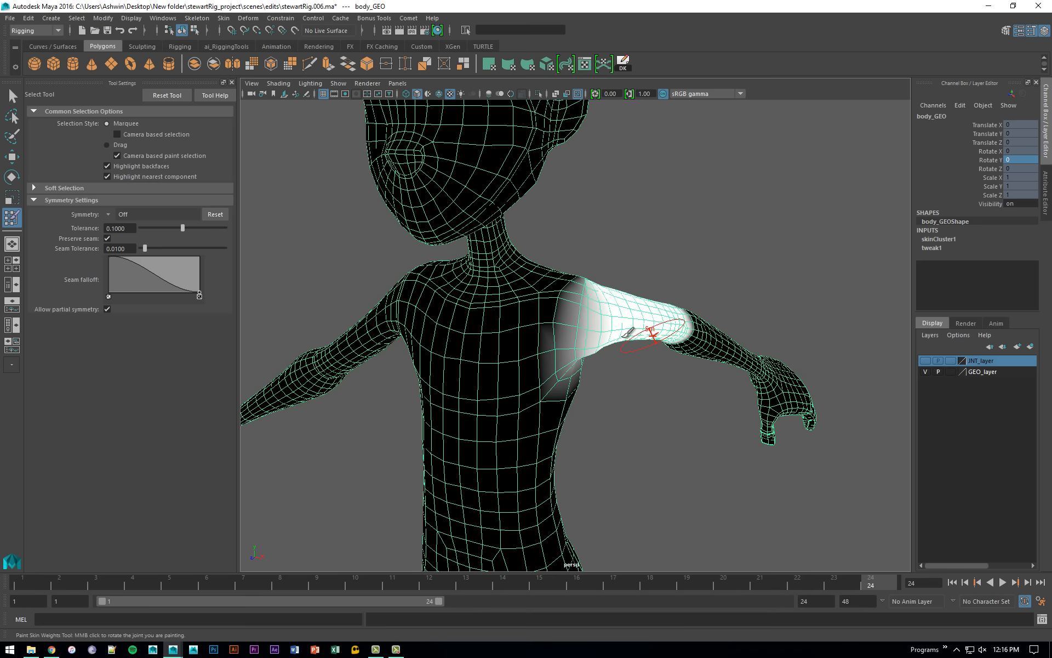
# At frame 5, select the vertices on the front of the left shoulder beside the chest and smooth their skin weights.
pyautogui.moveTo(666, 339)
pyautogui.keyDown('alt'); pyautogui.mouseDown()
pyautogui.moveTo(634, 343)
pyautogui.moveTo(650, 346)
pyautogui.mouseUp(); pyautogui.keyUp('alt')
pyautogui.moveTo(177, 581)
pyautogui.mouseDown()
pyautogui.moveTo(295, 584)
pyautogui.moveTo(113, 581)
pyautogui.moveTo(94, 570)
pyautogui.moveTo(144, 575)
pyautogui.mouseUp()
pyautogui.keyDown('alt'); pyautogui.moveTo(345, 412); pyautogui.dragTo(418, 425); pyautogui.keyUp('alt')
pyautogui.keyDown('alt'); pyautogui.moveTo(418, 426); pyautogui.dragTo(651, 486, button='right'); pyautogui.keyUp('alt')
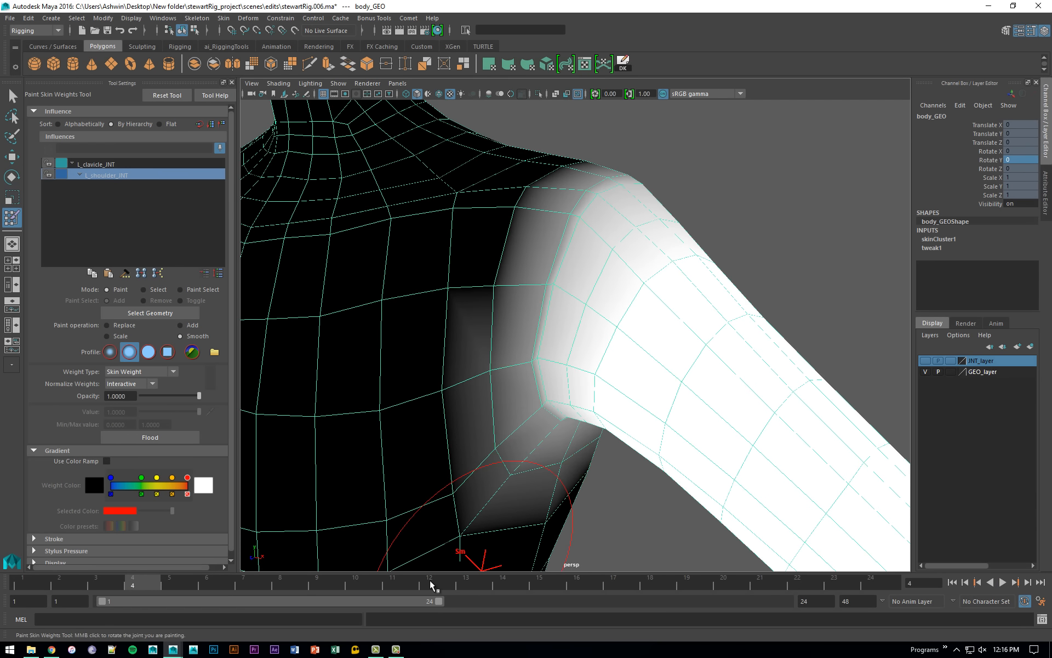
pyautogui.click(180, 579)
pyautogui.keyDown('alt'); pyautogui.moveTo(518, 388); pyautogui.dragTo(533, 373); pyautogui.keyUp('alt')
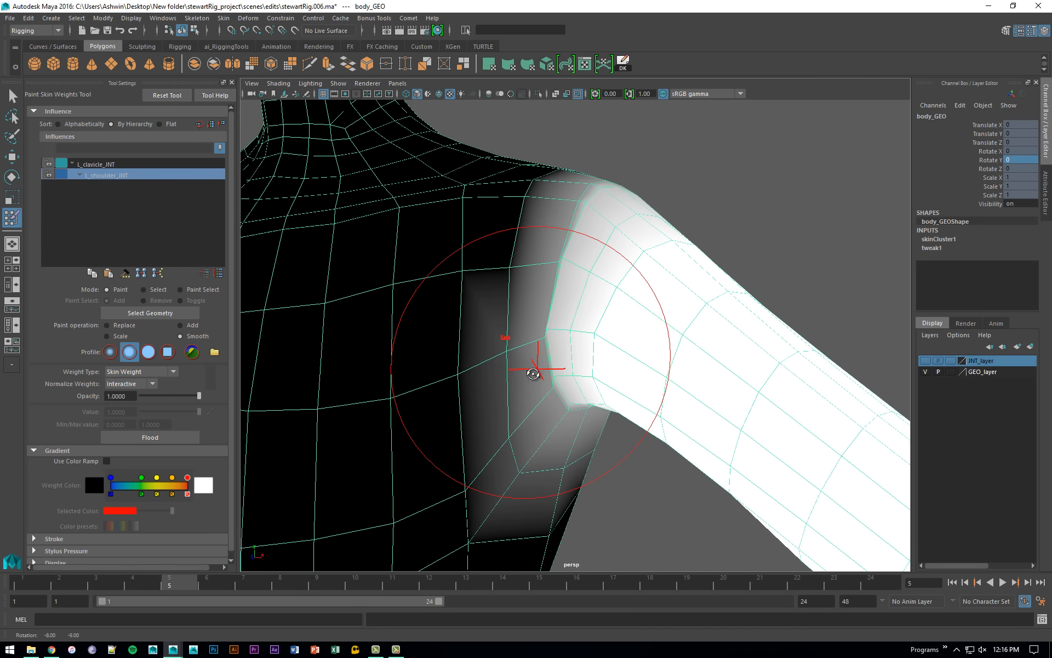
pyautogui.press('q')
pyautogui.press('F9')
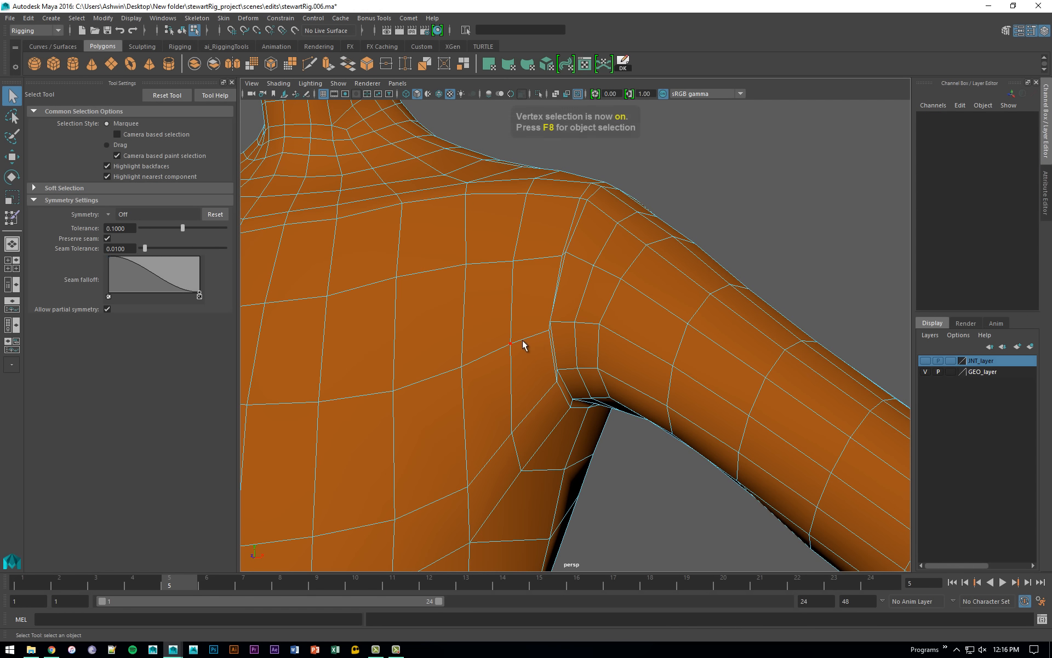
pyautogui.click(523, 339)
pyautogui.press('g')
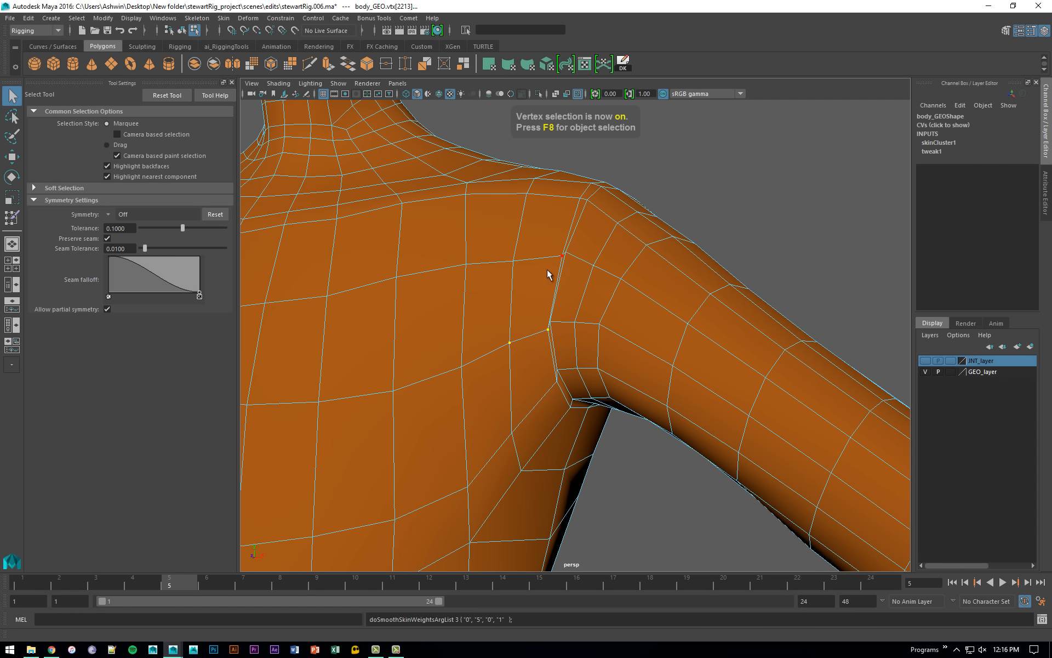
# Play and scrub the animation to examine the left shoulder deformation from the front and the back.
pyautogui.keyDown('alt'); pyautogui.moveTo(724, 389); pyautogui.dragTo(548, 462); pyautogui.keyUp('alt')
pyautogui.hotkey('alt', 'v')
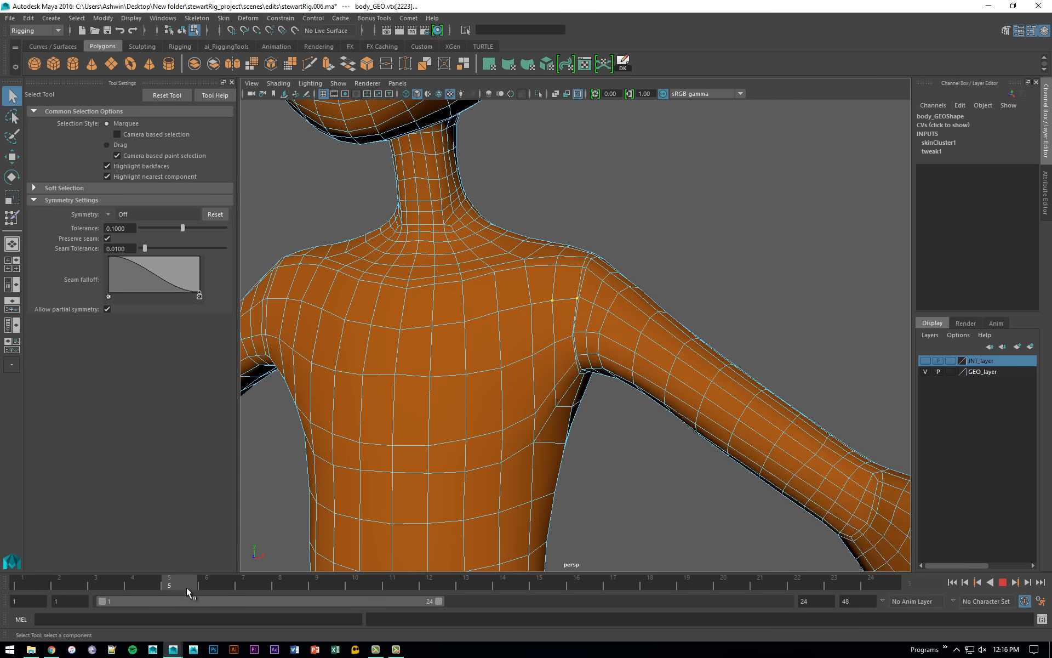
pyautogui.keyDown('alt'); pyautogui.moveTo(589, 393); pyautogui.dragTo(333, 355); pyautogui.keyUp('alt')
pyautogui.keyDown('alt'); pyautogui.moveTo(583, 322); pyautogui.dragTo(657, 386); pyautogui.keyUp('alt')
pyautogui.keyDown('alt'); pyautogui.moveTo(657, 386); pyautogui.dragTo(794, 406, button='right'); pyautogui.keyUp('alt')
pyautogui.keyDown('alt'); pyautogui.moveTo(733, 374); pyautogui.dragTo(606, 317); pyautogui.keyUp('alt')
pyautogui.moveTo(466, 582); pyautogui.dragTo(748, 585)
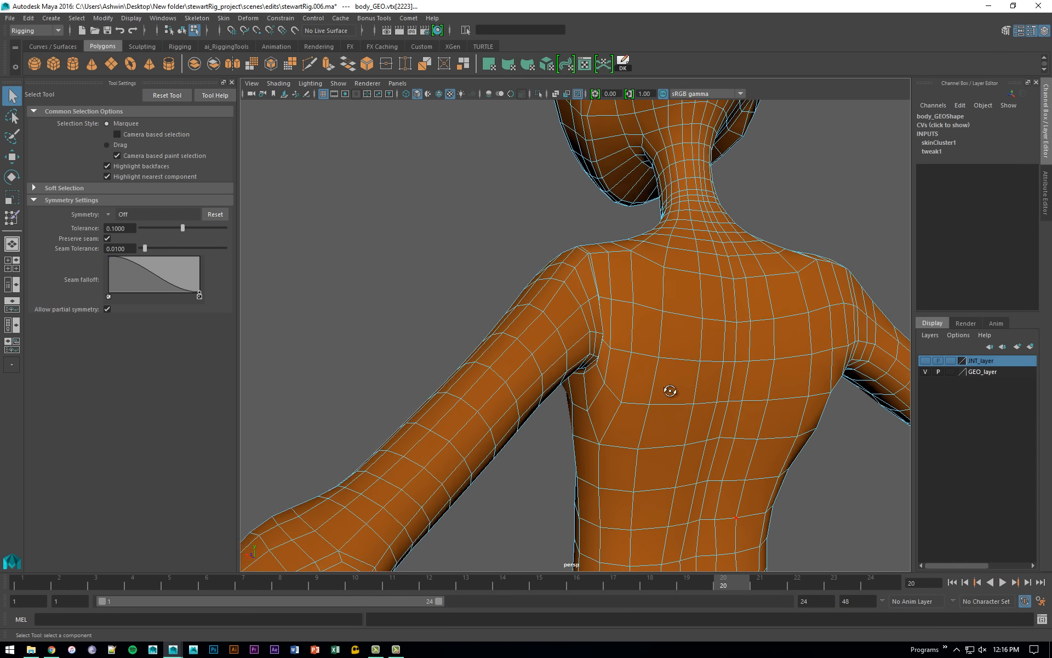
# Around frames 19 to 21, select the vertices on the back of the left shoulder and behind the armpit and smooth their skin weights.
pyautogui.keyDown('alt'); pyautogui.moveTo(669, 392); pyautogui.dragTo(706, 403); pyautogui.keyUp('alt')
pyautogui.moveTo(699, 583); pyautogui.dragTo(724, 584)
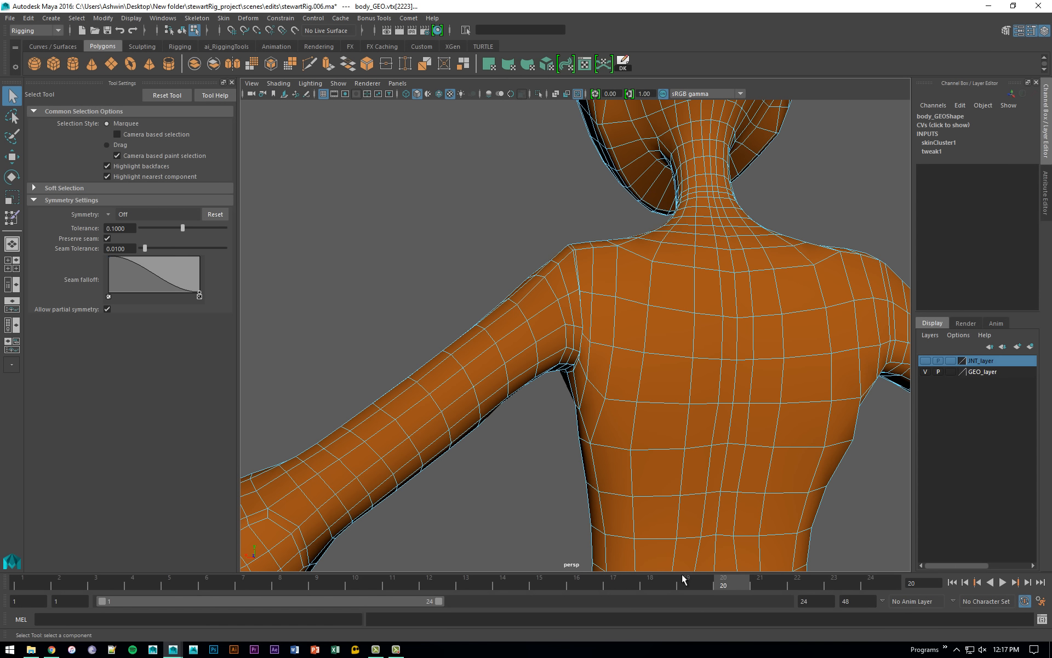
pyautogui.moveTo(712, 586); pyautogui.dragTo(696, 585)
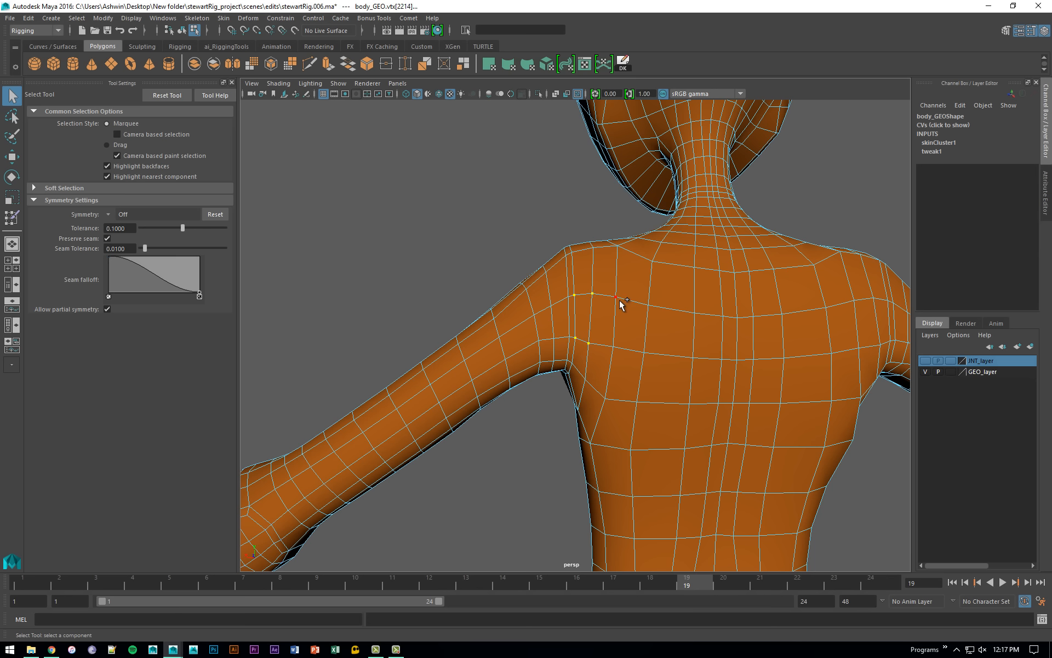
pyautogui.press('g')
pyautogui.moveTo(697, 585); pyautogui.dragTo(732, 531)
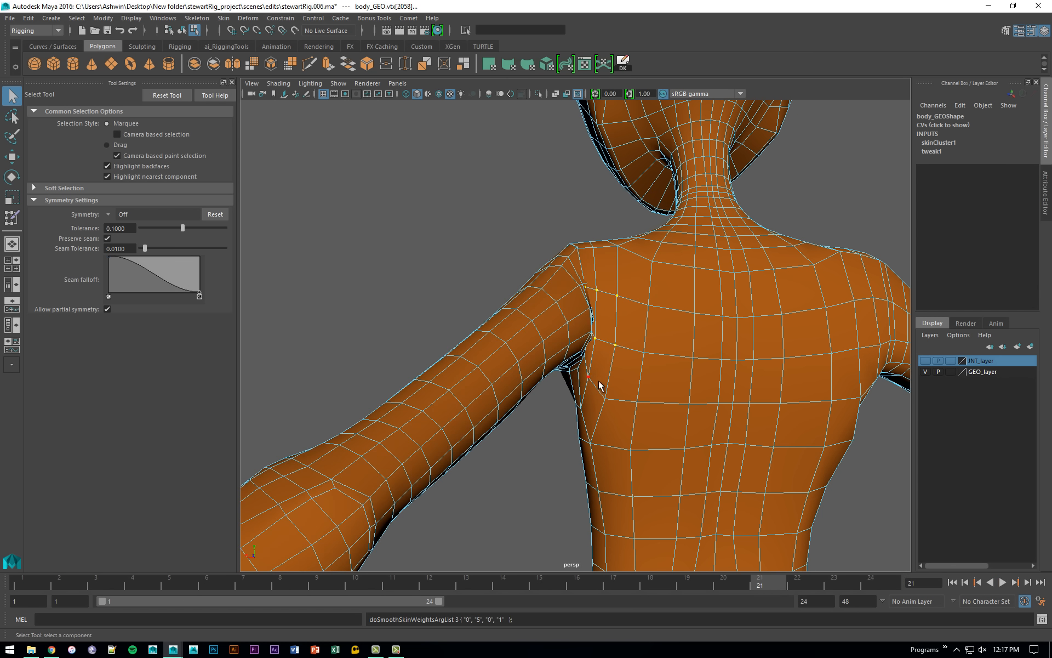
pyautogui.keyDown('shift'); pyautogui.click(614, 404); pyautogui.keyUp('shift')
pyautogui.press('g')
# At frame 21, select the chest vertices just in front of the left armpit and smooth their skin weights.
pyautogui.keyDown('alt'); pyautogui.moveTo(745, 464); pyautogui.dragTo(653, 427, button='right'); pyautogui.keyUp('alt')
pyautogui.keyDown('alt'); pyautogui.moveTo(653, 427); pyautogui.dragTo(871, 425); pyautogui.keyUp('alt')
pyautogui.keyDown('alt'); pyautogui.moveTo(625, 408); pyautogui.dragTo(699, 437, button='right'); pyautogui.keyUp('alt')
pyautogui.keyDown('alt'); pyautogui.moveTo(627, 410); pyautogui.dragTo(636, 407); pyautogui.keyUp('alt')
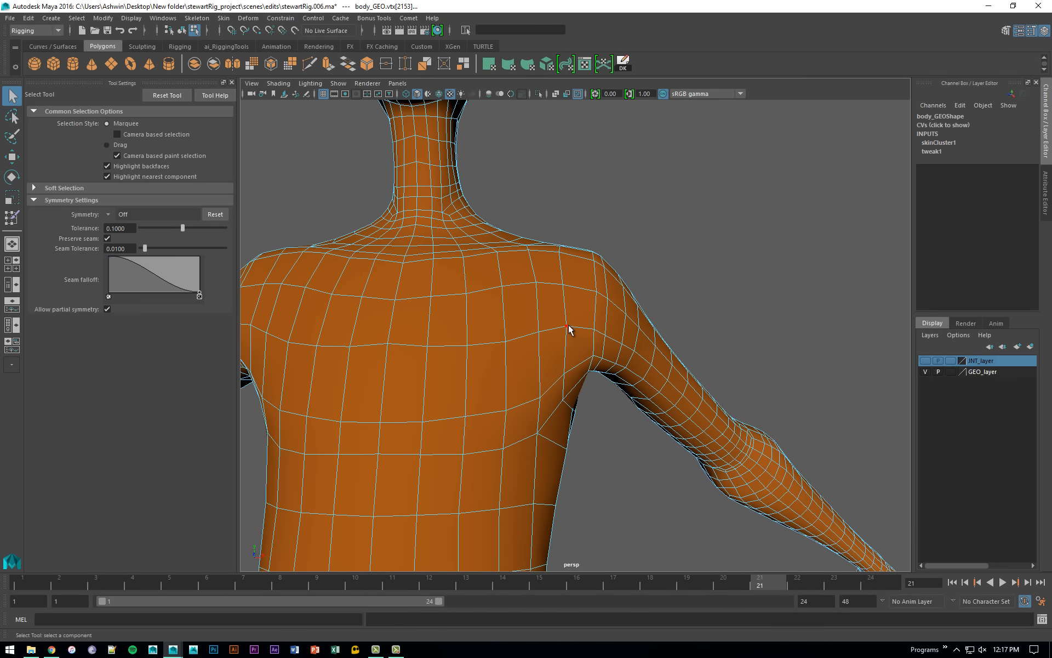
pyautogui.press('g')
# At frame 24, select the two pinched vertices on top of the left shoulder and smooth their skin weights.
pyautogui.keyDown('alt'); pyautogui.moveTo(724, 428); pyautogui.dragTo(677, 447, button='right'); pyautogui.keyUp('alt')
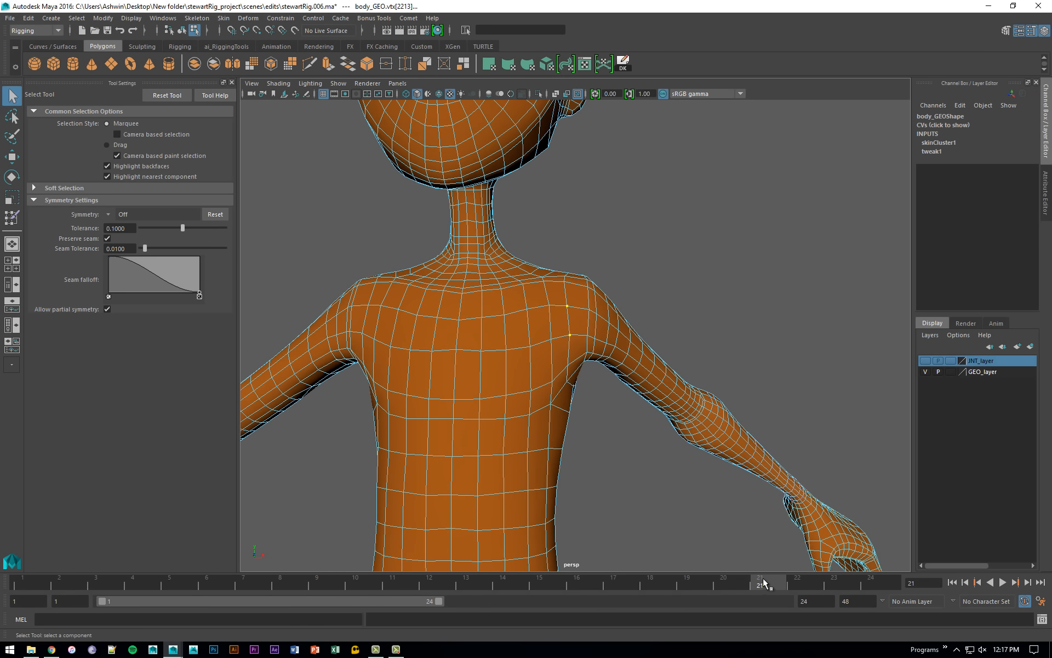
pyautogui.moveTo(764, 583); pyautogui.dragTo(871, 585)
pyautogui.keyDown('alt'); pyautogui.moveTo(611, 324); pyautogui.dragTo(605, 238); pyautogui.keyUp('alt')
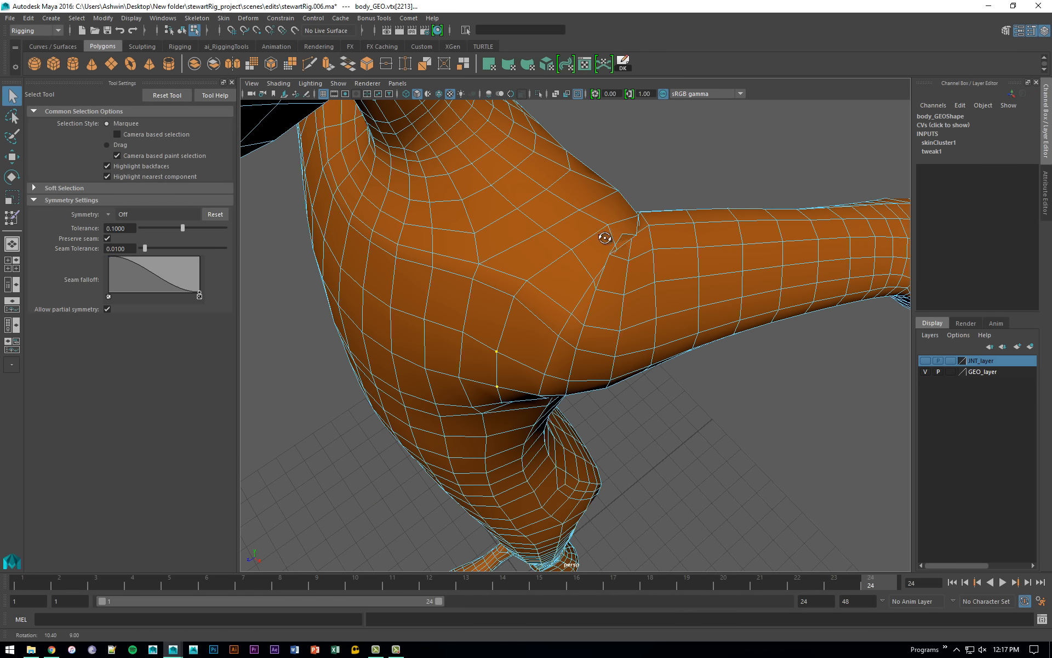
pyautogui.keyDown('shift'); pyautogui.click(609, 256); pyautogui.keyUp('shift')
pyautogui.press('g')
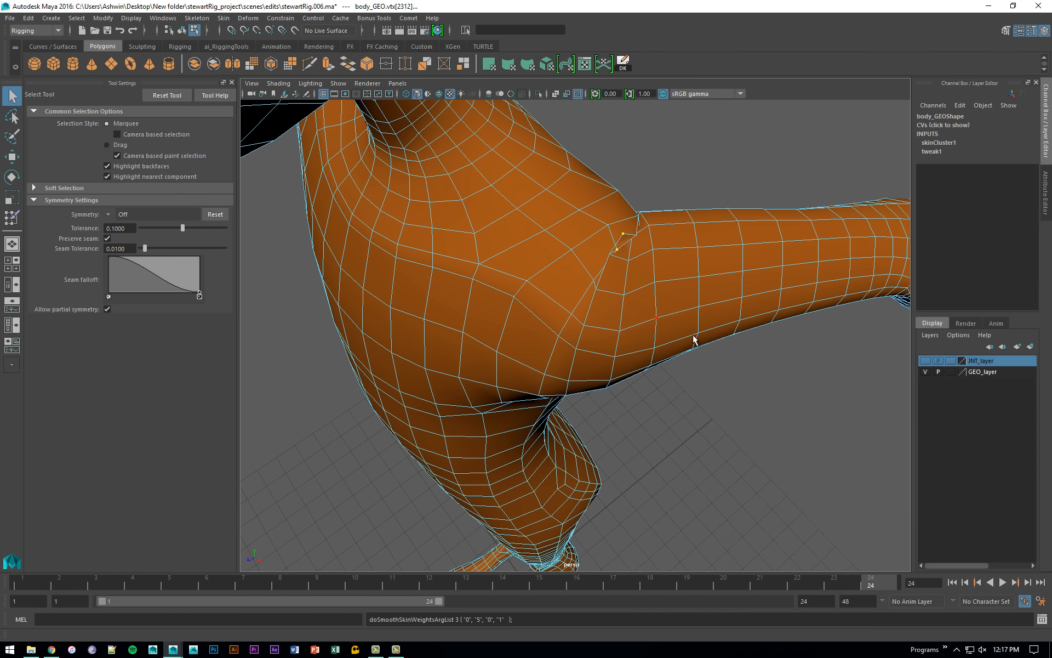
pyautogui.moveTo(867, 583); pyautogui.dragTo(3, 550)
pyautogui.keyDown('alt'); pyautogui.moveTo(428, 472); pyautogui.dragTo(711, 213); pyautogui.keyUp('alt')
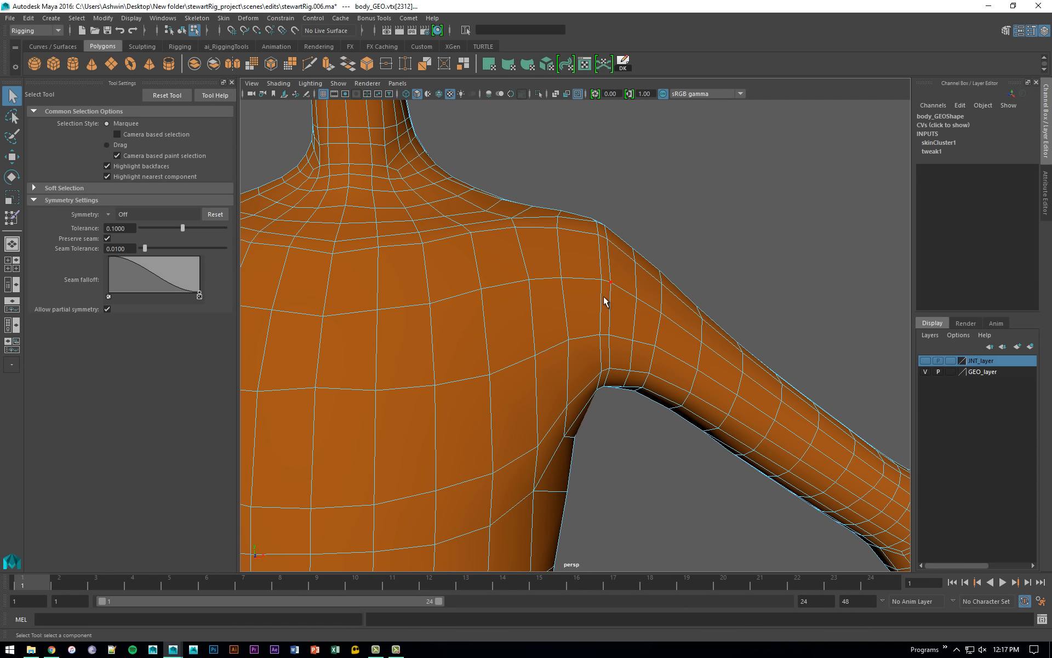
pyautogui.keyDown('shift'); pyautogui.doubleClick(598, 239); pyautogui.keyUp('shift')
pyautogui.keyDown('alt'); pyautogui.moveTo(745, 322); pyautogui.dragTo(559, 314, button='right'); pyautogui.keyUp('alt')
pyautogui.keyDown('alt'); pyautogui.moveTo(559, 315); pyautogui.dragTo(410, 334); pyautogui.keyUp('alt')
pyautogui.hotkey('ctrl', 'z')
pyautogui.hotkey('ctrl', 'z')
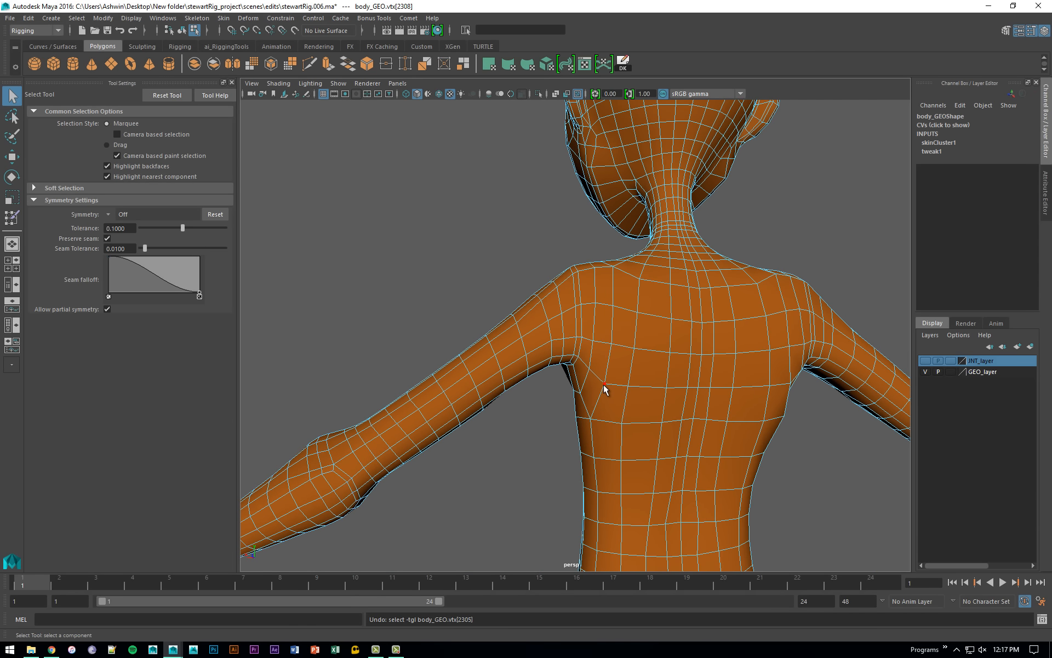
pyautogui.hotkey('ctrl', 'z')
pyautogui.hotkey('ctrl', 'z')
pyautogui.hotkey('ctrl', 'z')
pyautogui.hotkey('ctrl', 'z')
# At frame 18, select the vertex loop running around the left shoulder where the arm meets the torso.
pyautogui.keyDown('alt'); pyautogui.moveTo(532, 358); pyautogui.dragTo(718, 489); pyautogui.keyUp('alt')
pyautogui.moveTo(54, 575); pyautogui.dragTo(640, 570)
pyautogui.keyDown('alt'); pyautogui.moveTo(576, 446); pyautogui.dragTo(590, 417); pyautogui.keyUp('alt')
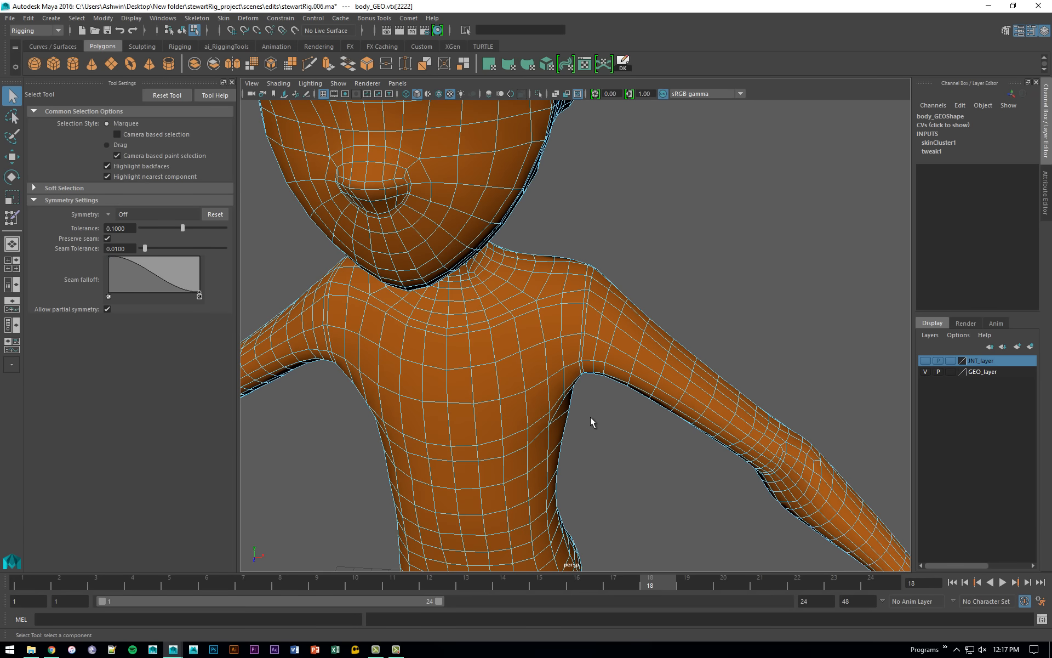
pyautogui.keyDown('shift'); pyautogui.doubleClick(583, 305); pyautogui.keyUp('shift')
pyautogui.keyDown('alt'); pyautogui.moveTo(583, 306); pyautogui.dragTo(683, 462); pyautogui.keyUp('alt')
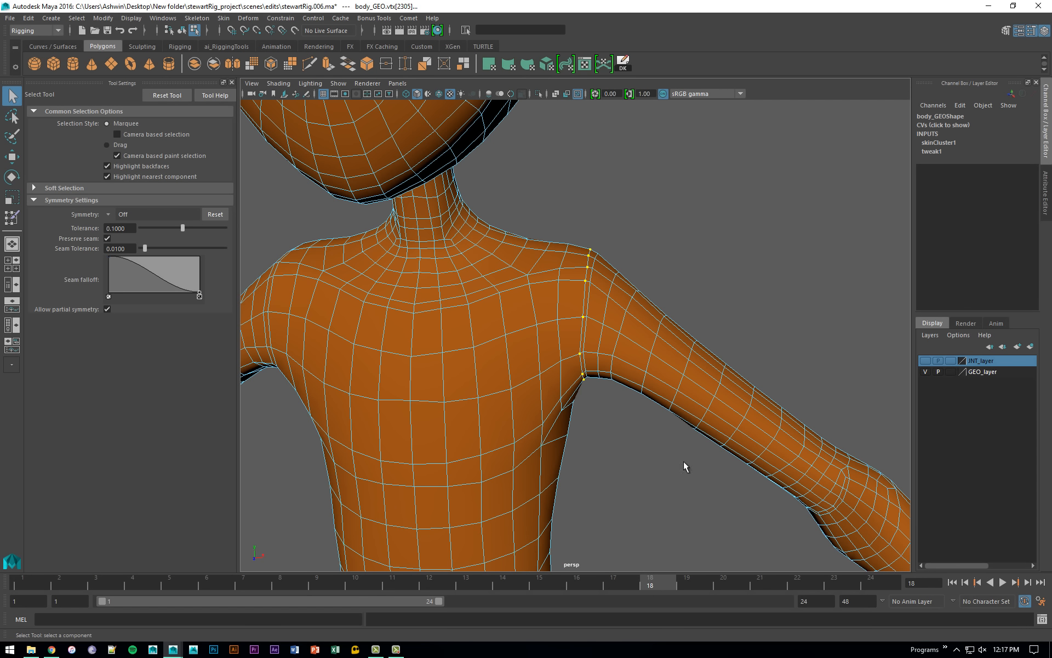
# At frame 16, set the selected shoulder loop's L_clavicle_JNT weight to about 0.56 using the Paint Skin Weights select mode.
pyautogui.moveTo(665, 580); pyautogui.dragTo(576, 583)
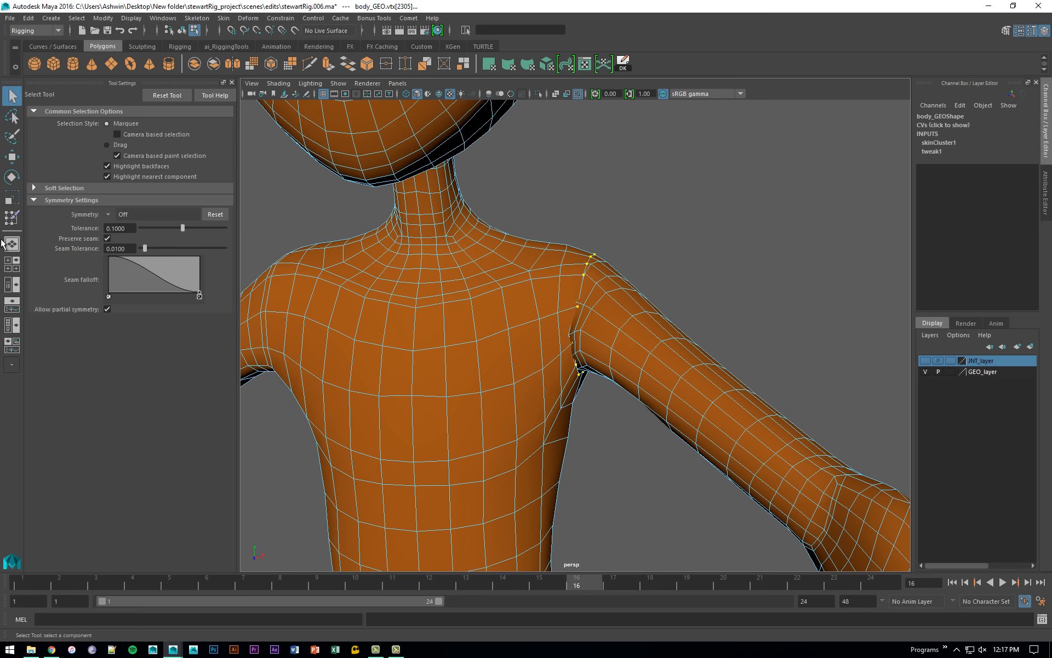
pyautogui.click(11, 218)
pyautogui.click(90, 164)
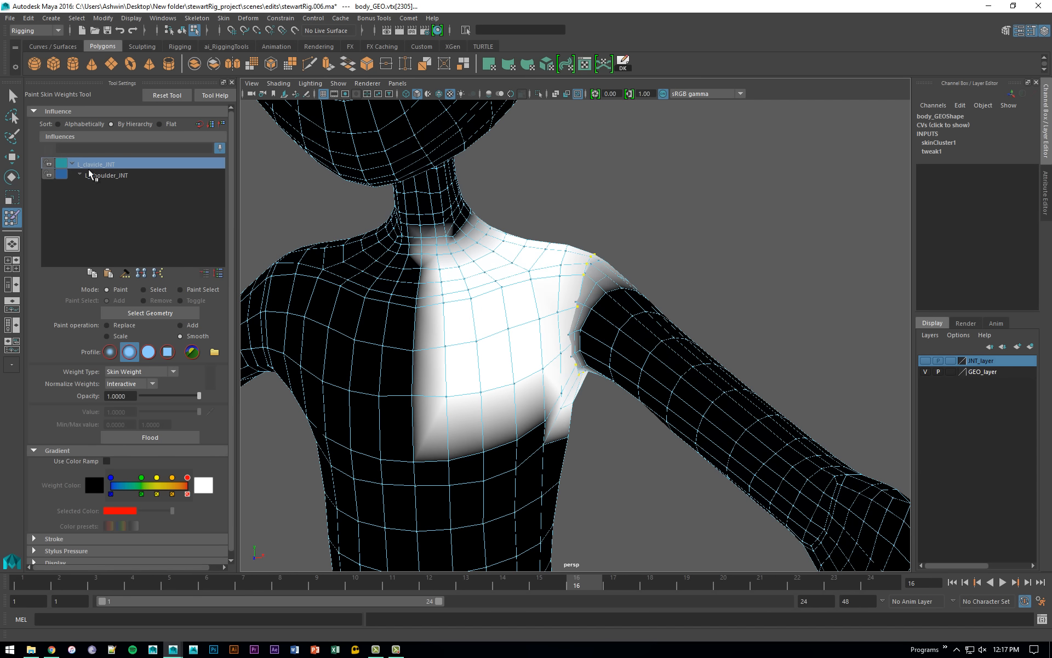
pyautogui.click(143, 290)
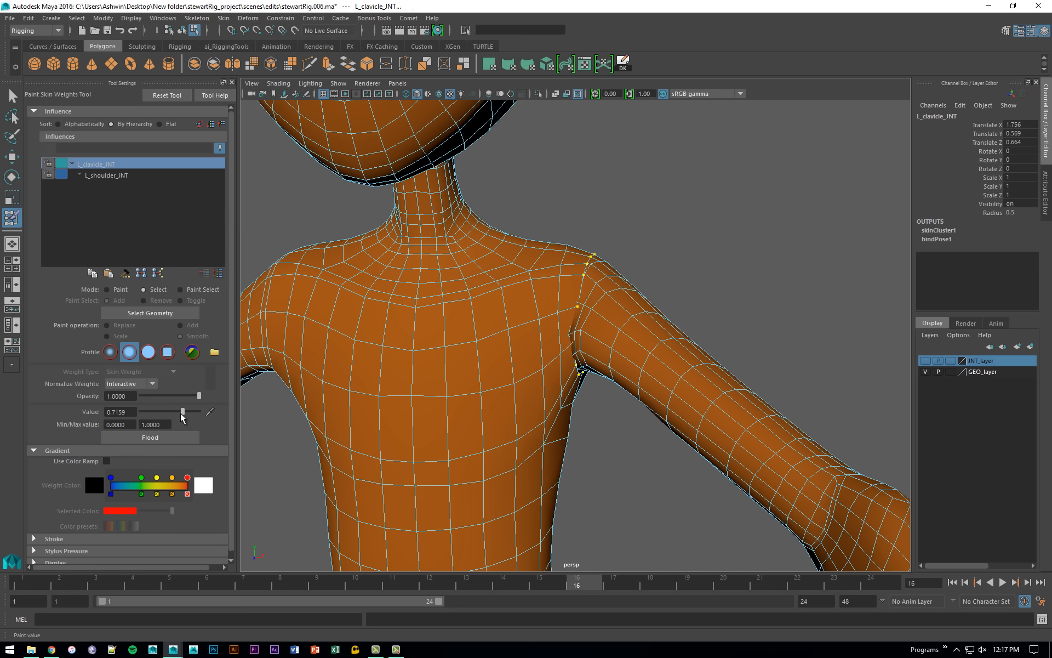
pyautogui.moveTo(183, 409); pyautogui.dragTo(172, 408)
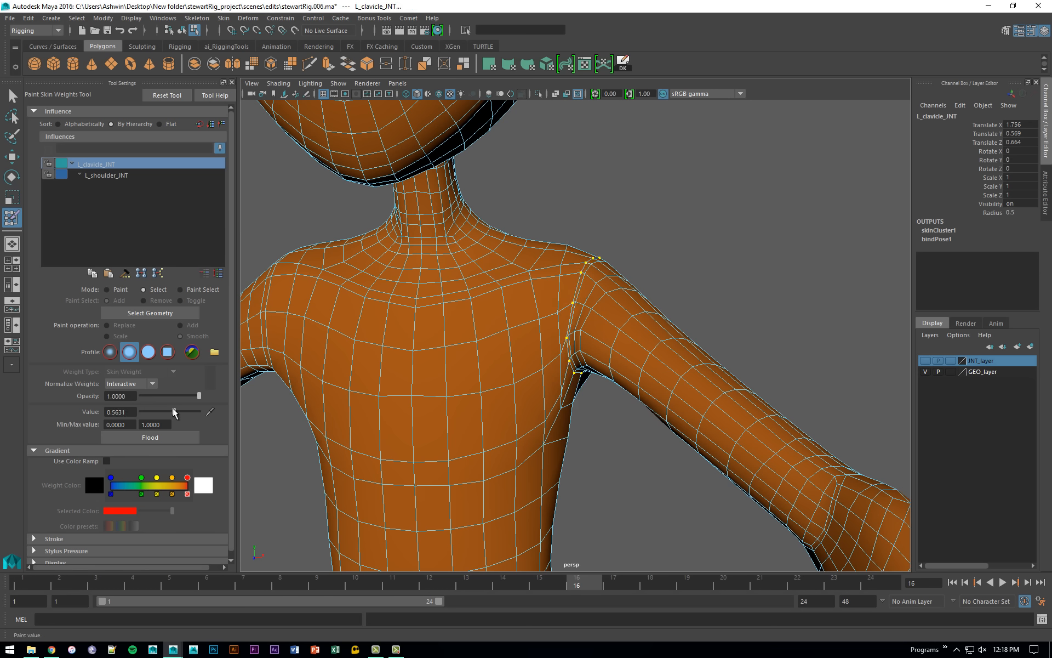
# Pick the loop vertices on the back of the left shoulder and set their L_shoulder_JNT weight to about 0.59.
pyautogui.keyDown('alt'); pyautogui.moveTo(433, 378); pyautogui.dragTo(226, 390); pyautogui.keyUp('alt')
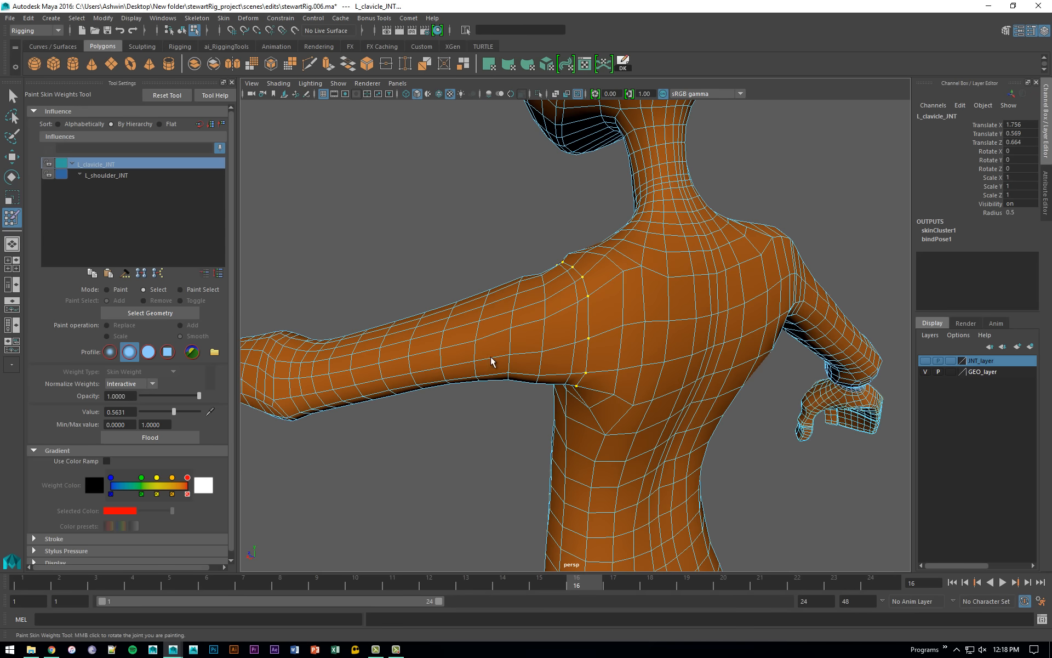
pyautogui.click(579, 306)
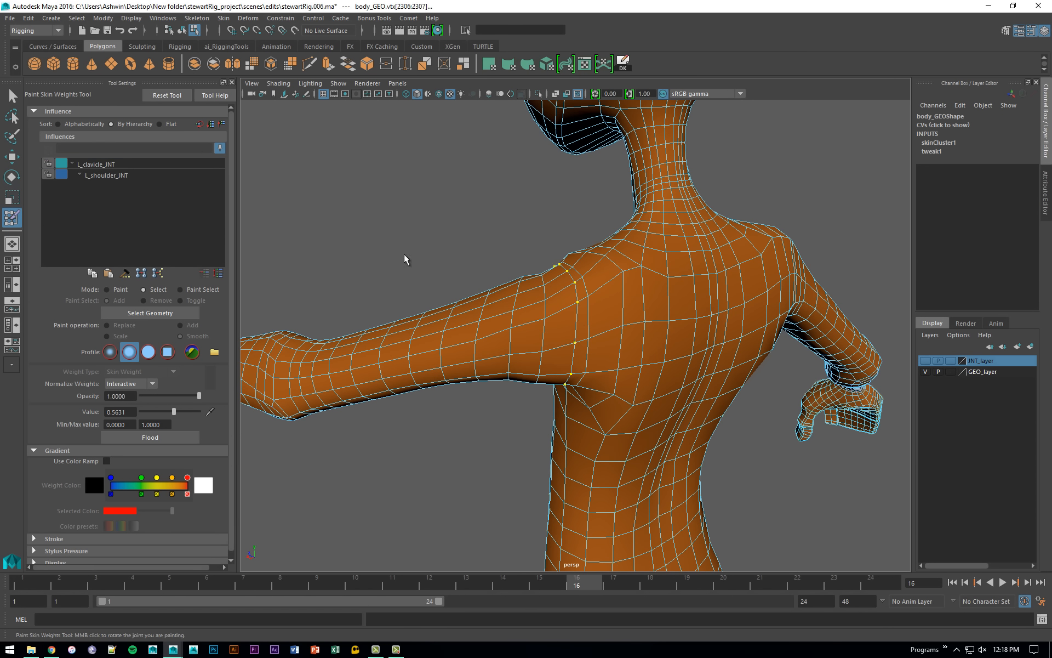
pyautogui.click(156, 174)
pyautogui.moveTo(172, 411); pyautogui.dragTo(176, 410)
# Select the vertices running over the top and back of the left shoulder and smooth their L_shoulder_JNT weights.
pyautogui.keyDown('alt'); pyautogui.moveTo(238, 394); pyautogui.dragTo(609, 313); pyautogui.keyUp('alt')
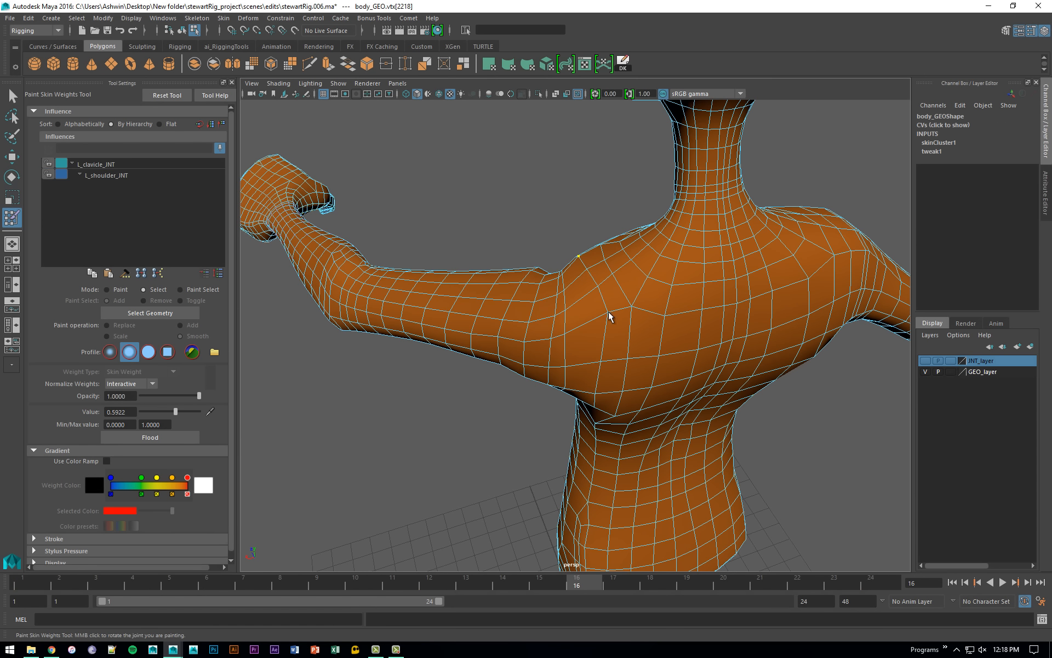
pyautogui.keyDown('alt'); pyautogui.moveTo(650, 349); pyautogui.dragTo(620, 317); pyautogui.keyUp('alt')
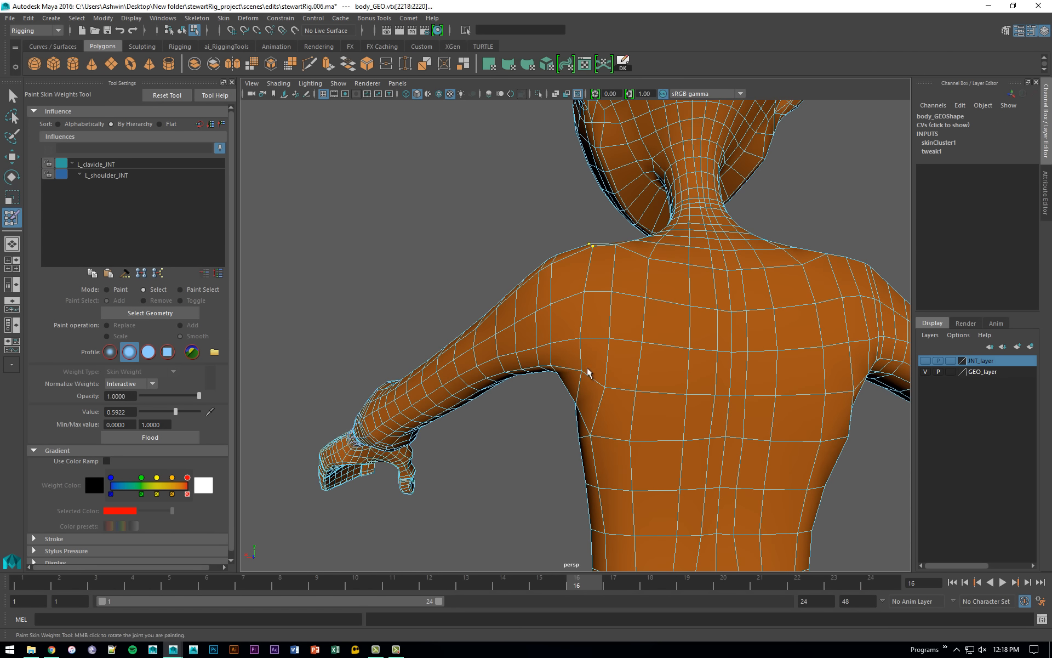
pyautogui.keyDown('alt'); pyautogui.moveTo(582, 376); pyautogui.dragTo(634, 369); pyautogui.keyUp('alt')
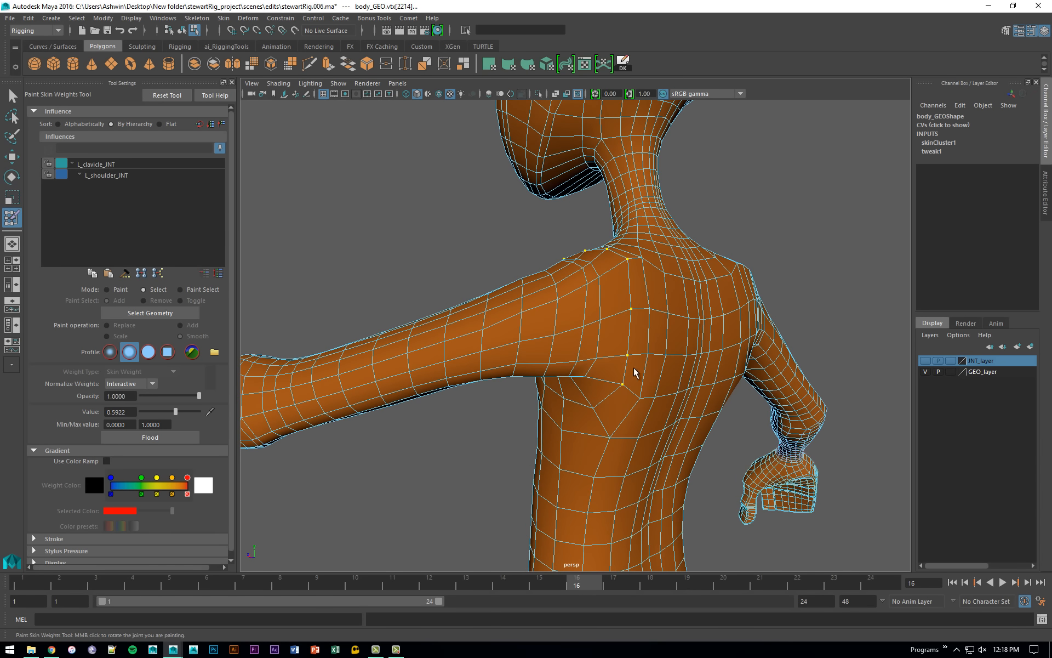
pyautogui.keyDown('shift'); pyautogui.moveTo(670, 293); pyautogui.dragTo(855, 365); pyautogui.keyUp('shift')
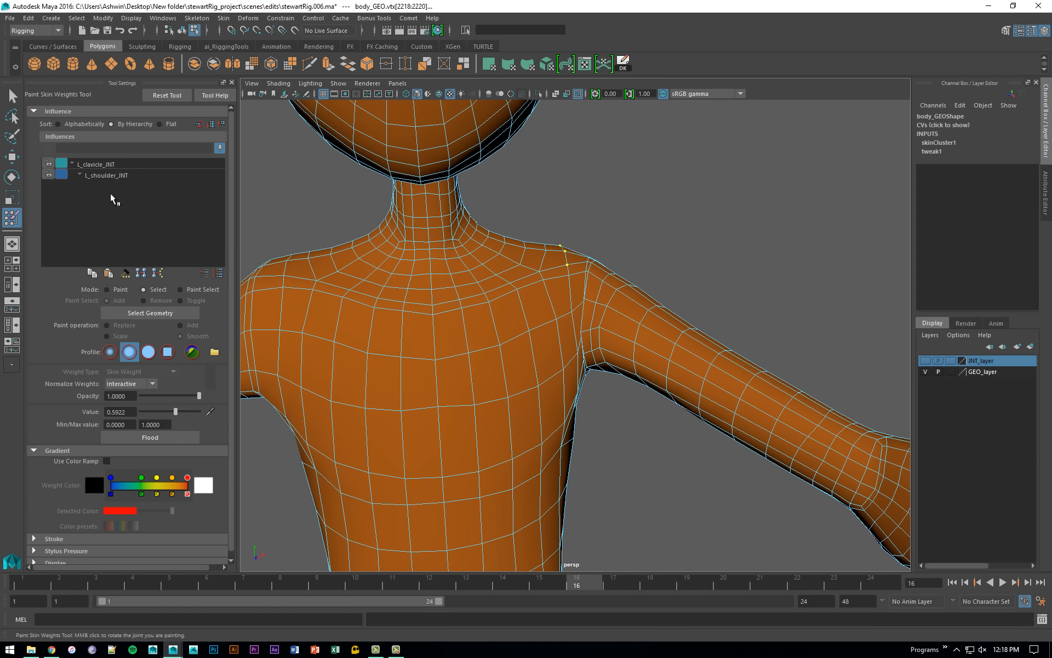
pyautogui.click(112, 175)
pyautogui.click(118, 290)
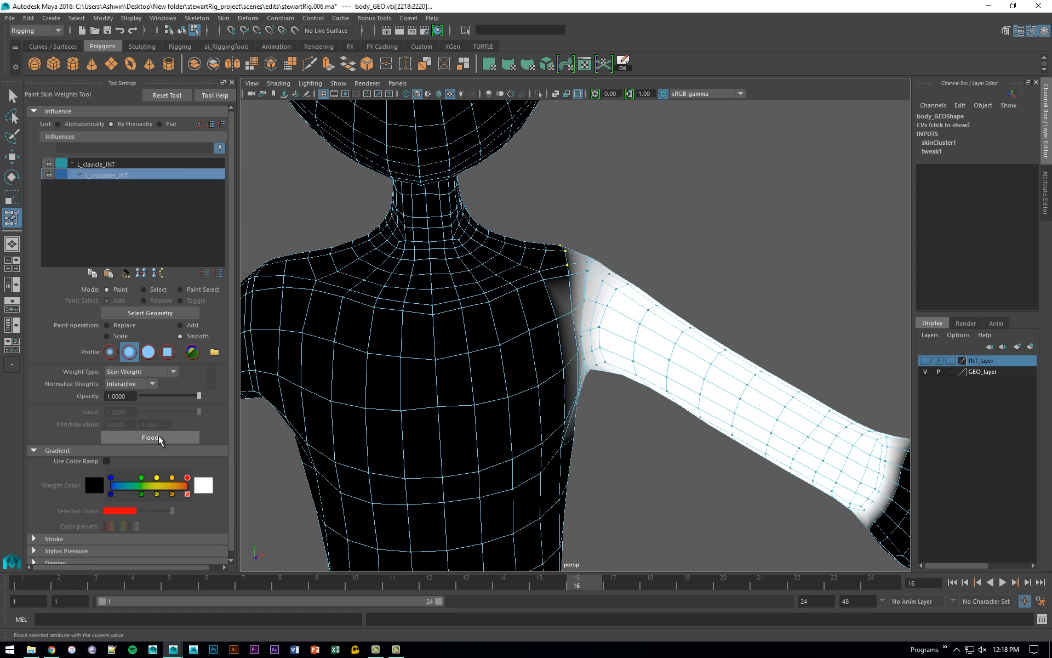
pyautogui.click(159, 436)
# Include the vertices on the upper front of the left shoulder and flood them with smoothed L_shoulder_JNT weights.
pyautogui.keyDown('alt'); pyautogui.moveTo(470, 297); pyautogui.dragTo(529, 307); pyautogui.keyUp('alt')
pyautogui.press('q')
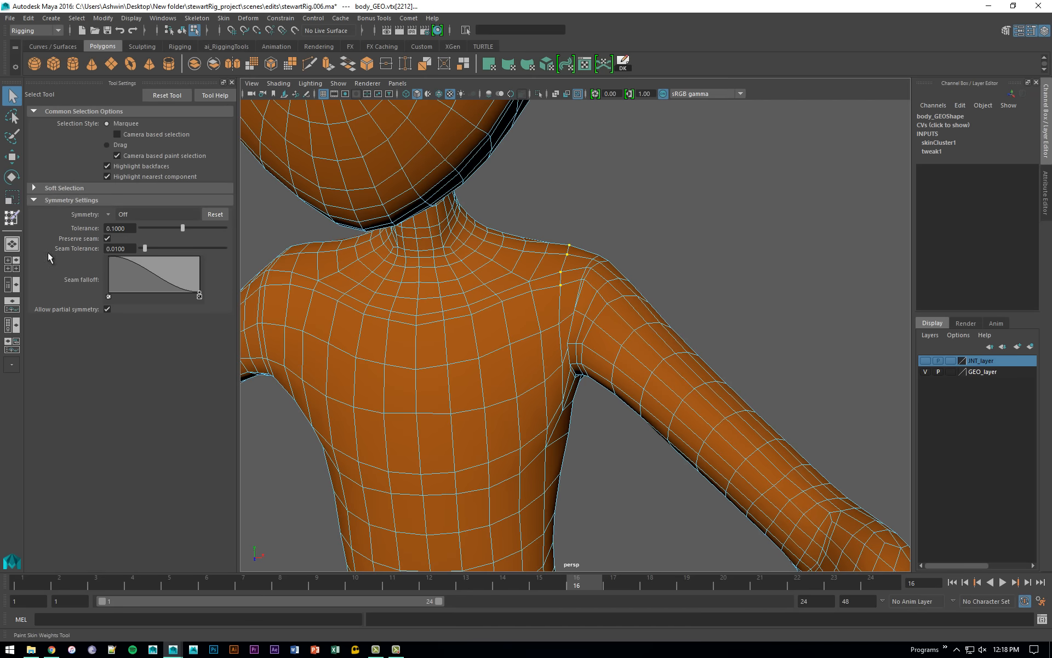
pyautogui.click(12, 217)
pyautogui.click(179, 440)
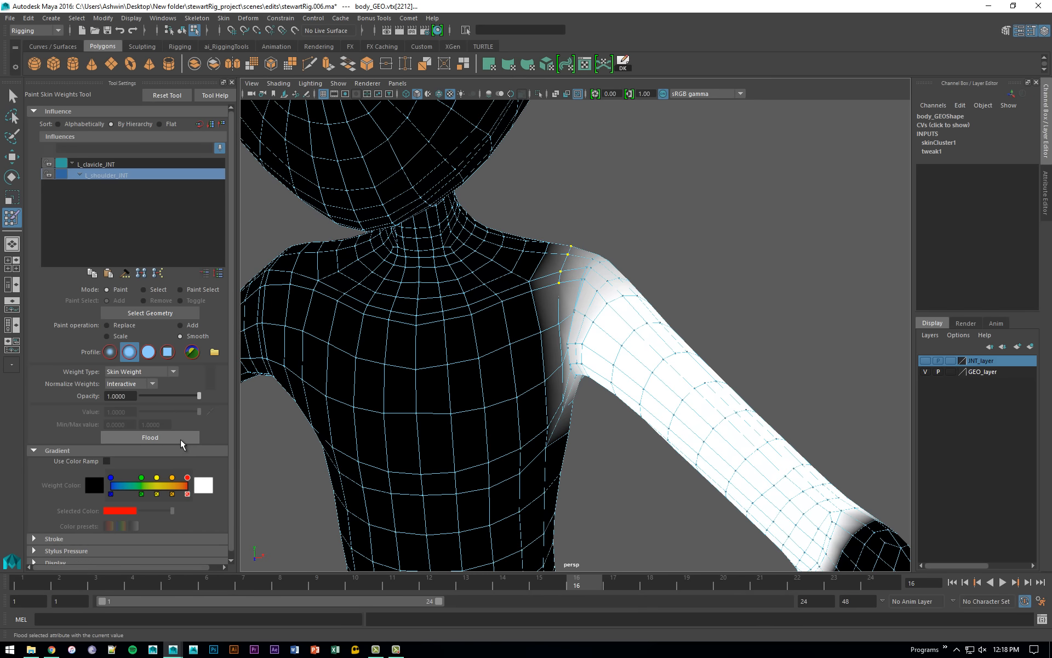
# Scrub from frame 16 to frame 24 to check the shoulder deformation, and show the JNT_layer joints.
pyautogui.moveTo(552, 305)
pyautogui.keyDown('alt'); pyautogui.mouseDown()
pyautogui.moveTo(306, 298)
pyautogui.moveTo(636, 340)
pyautogui.mouseUp(); pyautogui.keyUp('alt')
pyautogui.press('q')
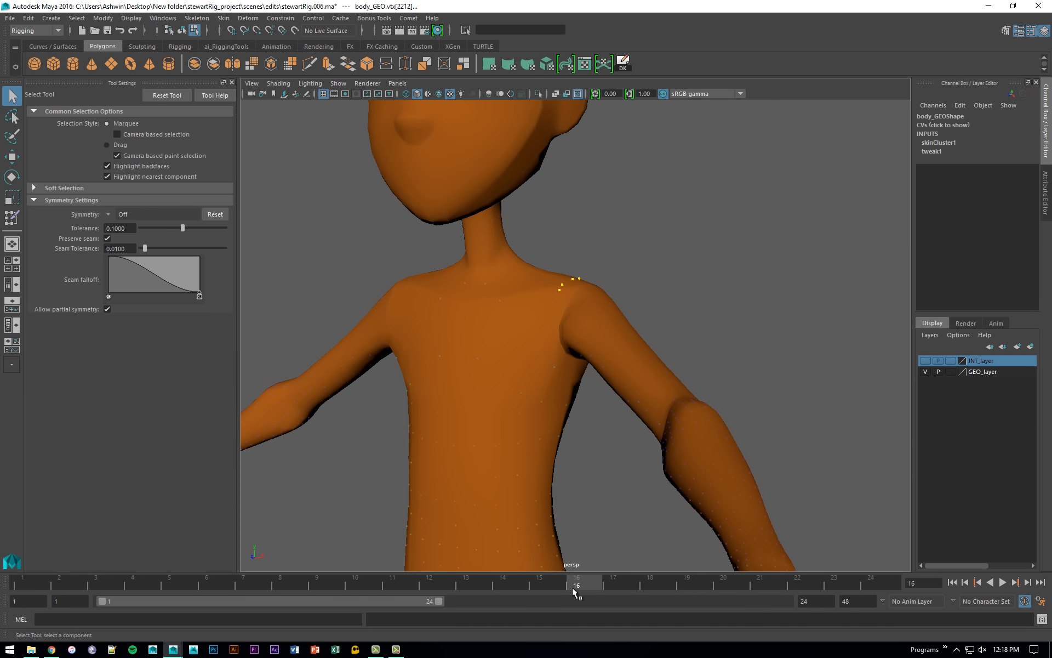
pyautogui.moveTo(572, 587)
pyautogui.mouseDown()
pyautogui.moveTo(425, 590)
pyautogui.moveTo(871, 591)
pyautogui.mouseUp()
pyautogui.click(925, 361)
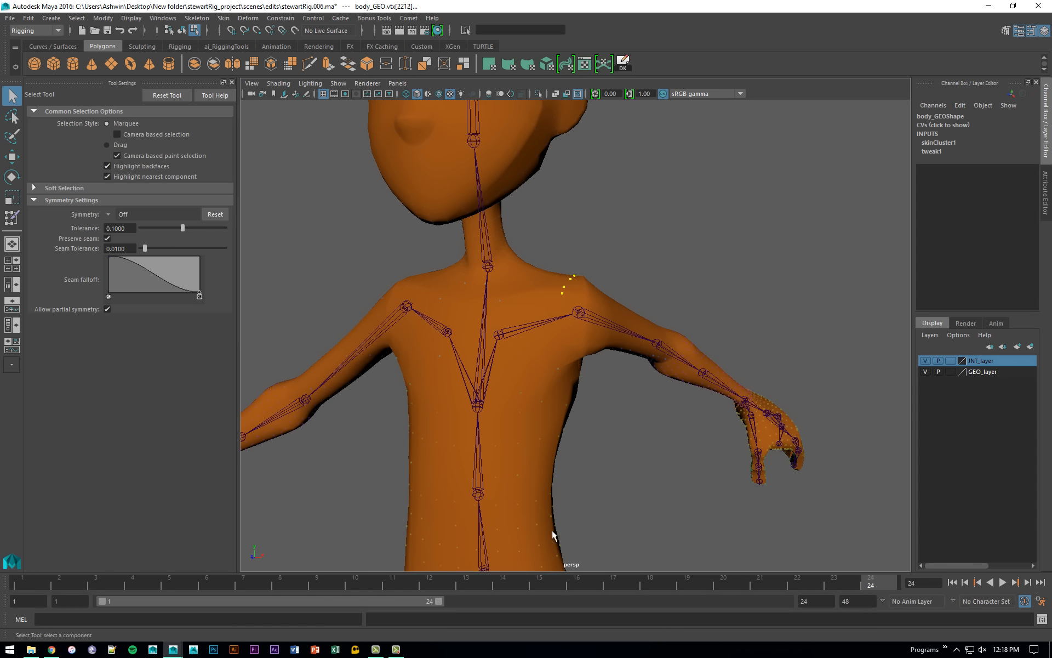
# Return to frame 1, switch to object selection, and delete the animation keys on L_shoulder_JNT.
pyautogui.click(24, 582)
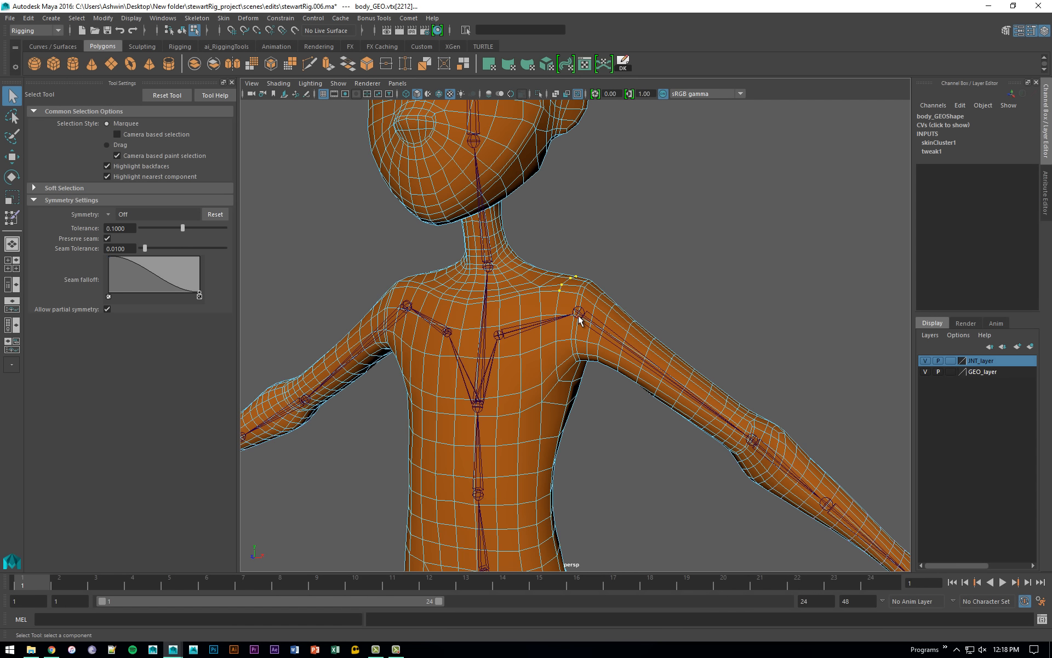
pyautogui.press('F8')
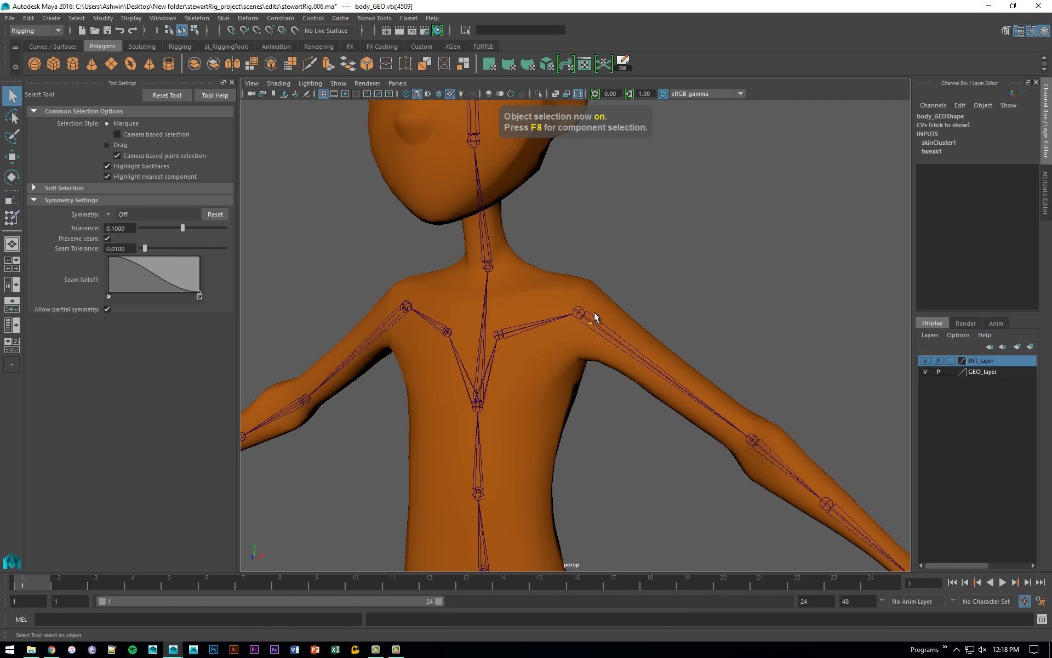
pyautogui.click(582, 321)
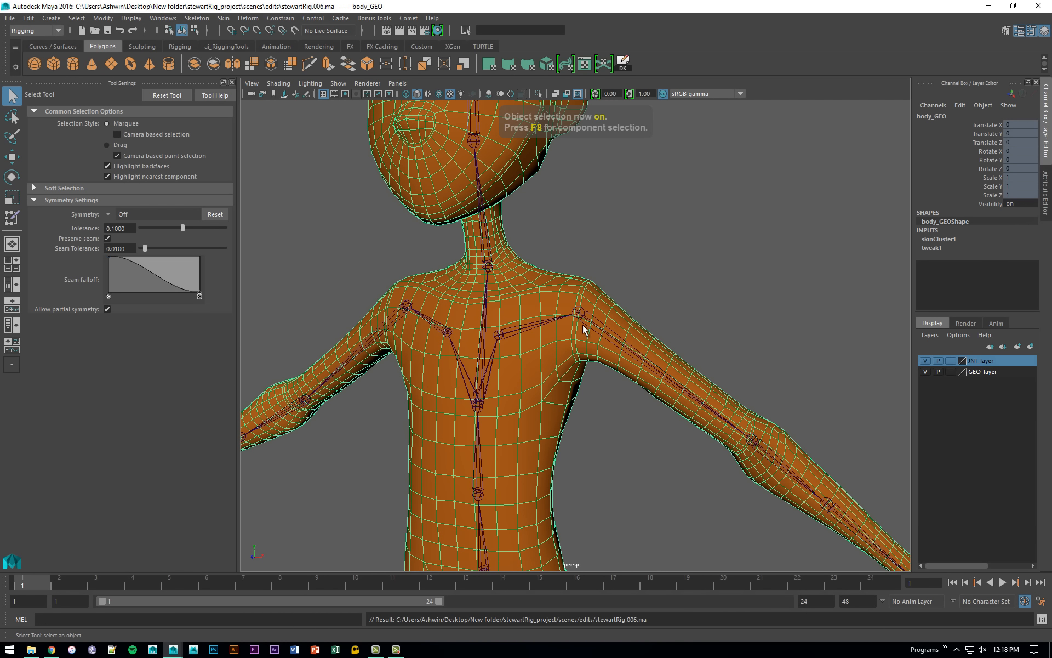
pyautogui.click(623, 64)
# Test the shoulder deformation by rotating L_shoulder_JNT down to about -47° in Z, and undo the rotation.
pyautogui.press('e')
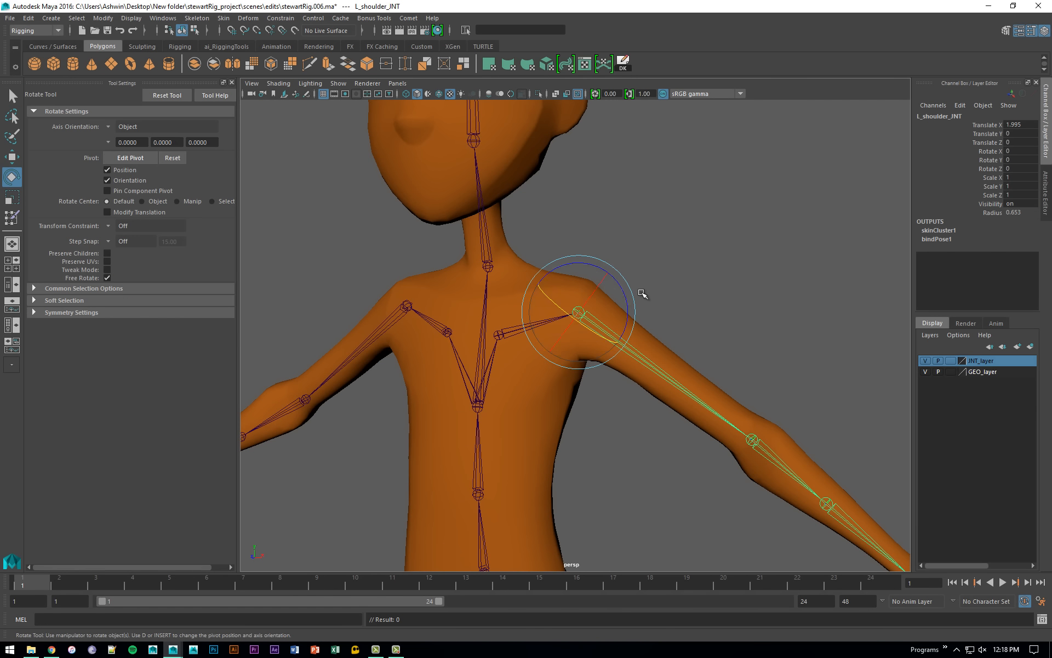
pyautogui.moveTo(623, 296); pyautogui.dragTo(627, 337)
pyautogui.keyDown('alt'); pyautogui.moveTo(705, 380); pyautogui.dragTo(594, 351, button='right'); pyautogui.keyUp('alt')
pyautogui.moveTo(595, 351)
pyautogui.keyDown('alt'); pyautogui.mouseDown()
pyautogui.moveTo(411, 343)
pyautogui.moveTo(577, 348)
pyautogui.mouseUp(); pyautogui.keyUp('alt')
pyautogui.keyDown('alt'); pyautogui.moveTo(577, 348); pyautogui.dragTo(580, 327, button='middle'); pyautogui.keyUp('alt')
pyautogui.keyDown('alt'); pyautogui.moveTo(581, 327); pyautogui.dragTo(733, 383, button='right'); pyautogui.keyUp('alt')
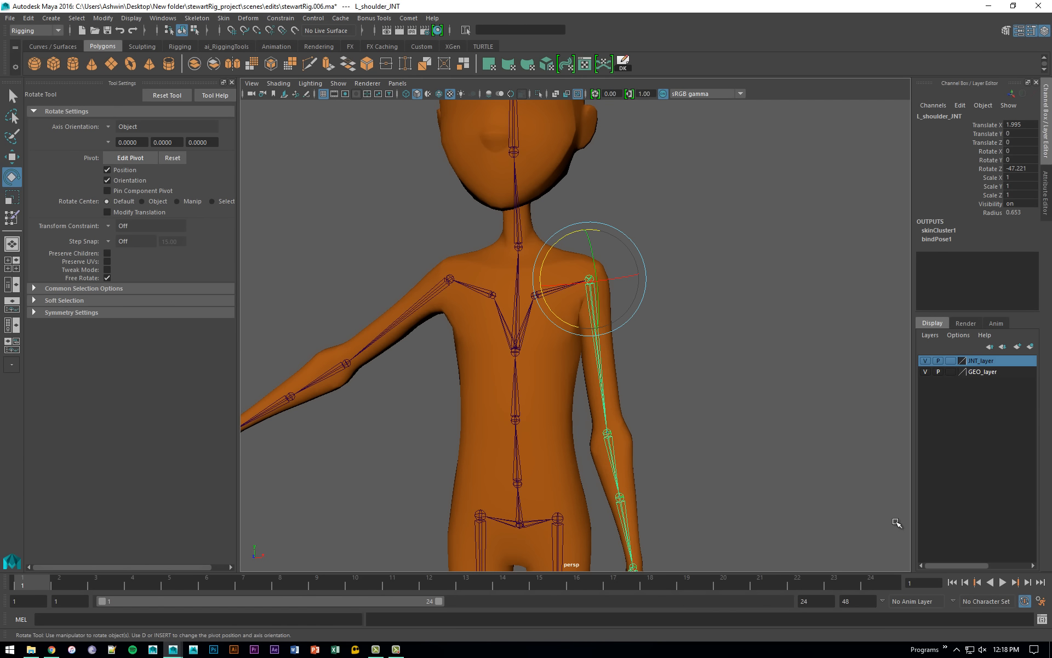
pyautogui.hotkey('ctrl', 'z')
# Save the current scene file.
pyautogui.keyDown('alt'); pyautogui.moveTo(682, 425); pyautogui.dragTo(570, 376, button='right'); pyautogui.keyUp('alt')
pyautogui.hotkey('ctrl', 's')
pyautogui.press('q')
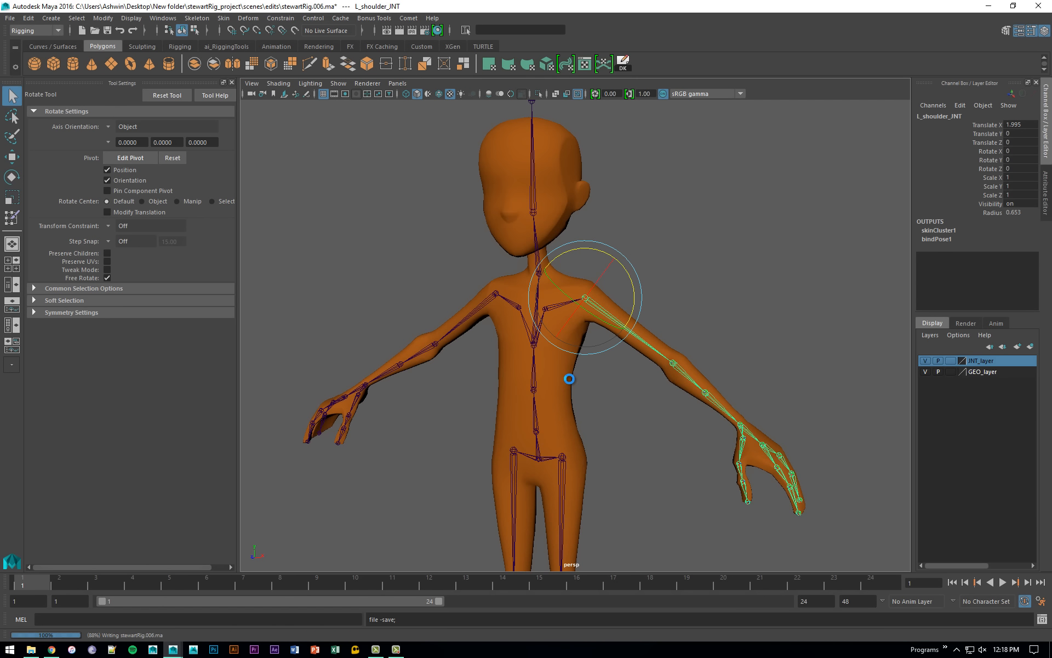
# Try twisting C_chest_JNT about its X axis, and undo the rotation.
pyautogui.press('e')
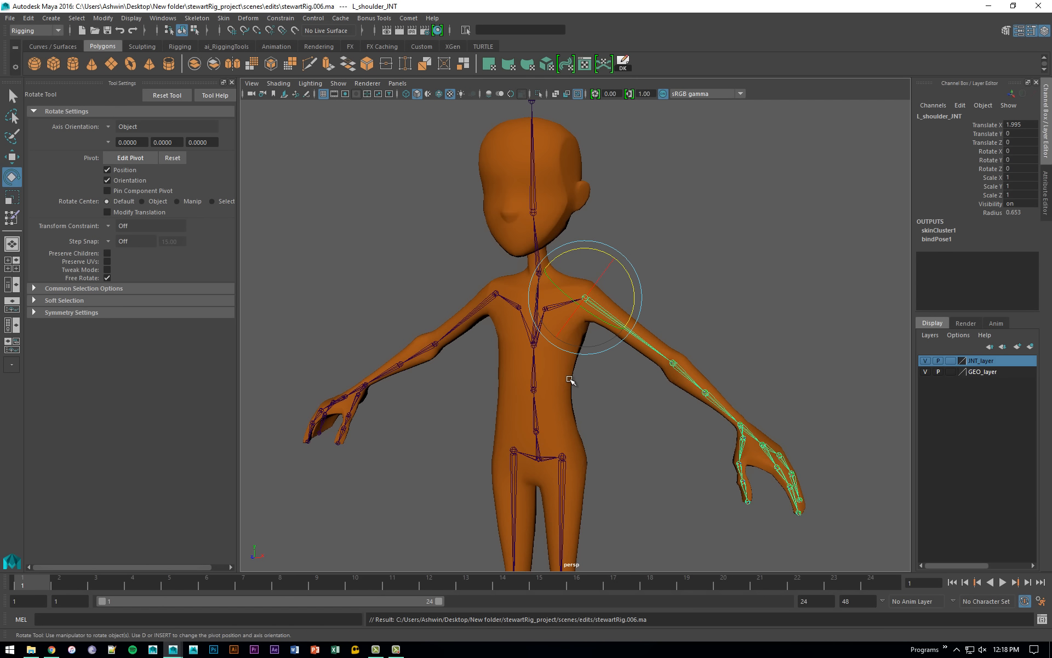
pyautogui.keyDown('alt'); pyautogui.moveTo(500, 344); pyautogui.dragTo(550, 354, button='right'); pyautogui.keyUp('alt')
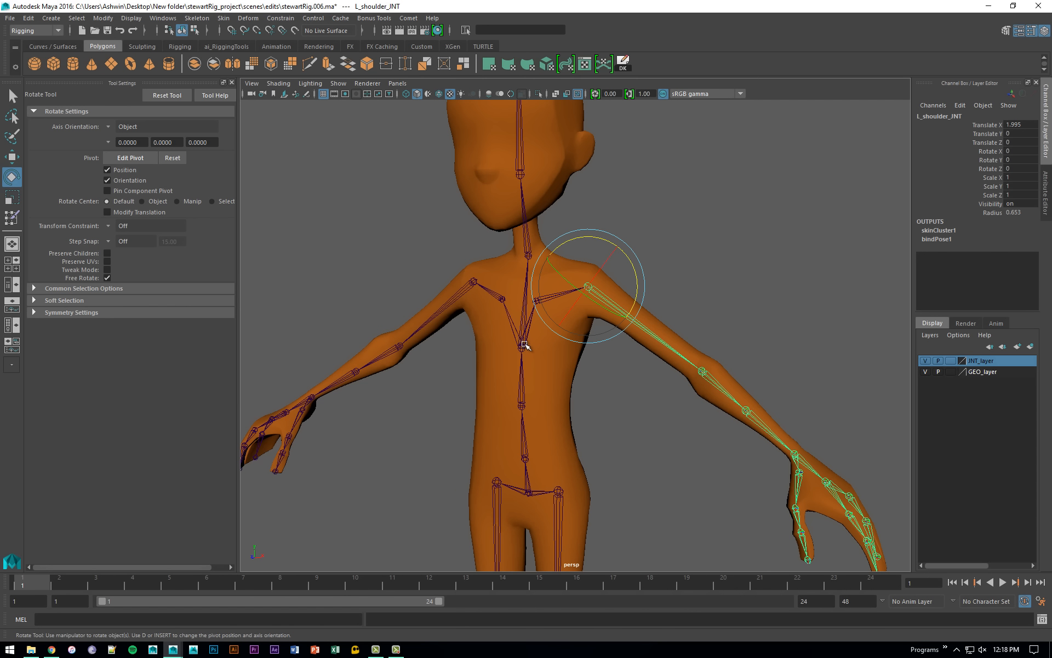
pyautogui.click(524, 344)
pyautogui.moveTo(530, 349); pyautogui.dragTo(552, 353)
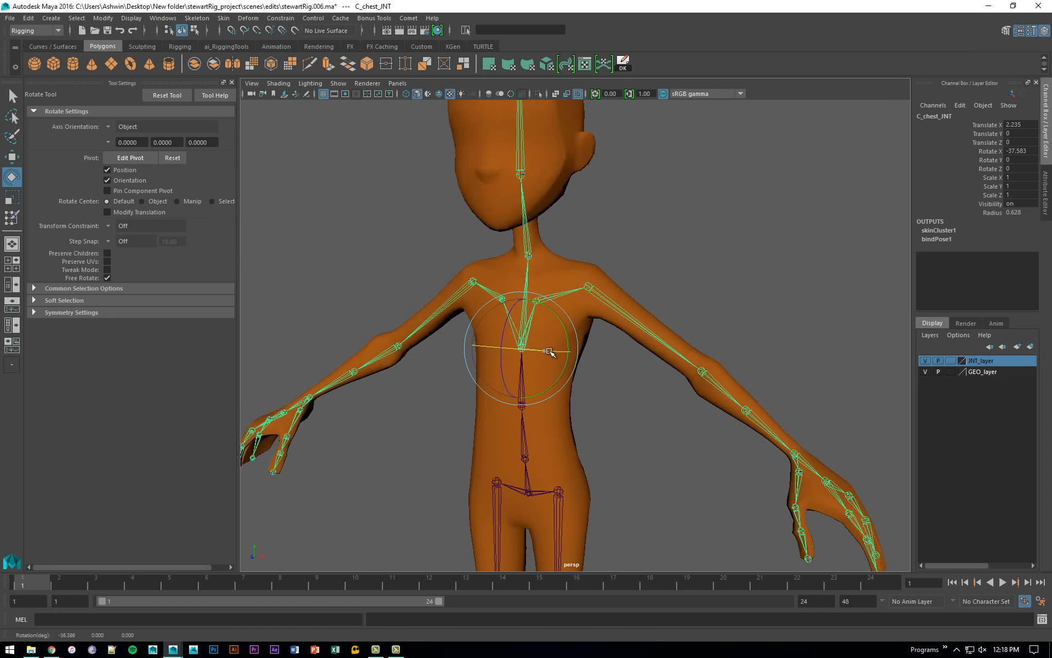
pyautogui.hotkey('ctrl', 'z')
pyautogui.hotkey('ctrl', 'z')
pyautogui.hotkey('ctrl', 'z')
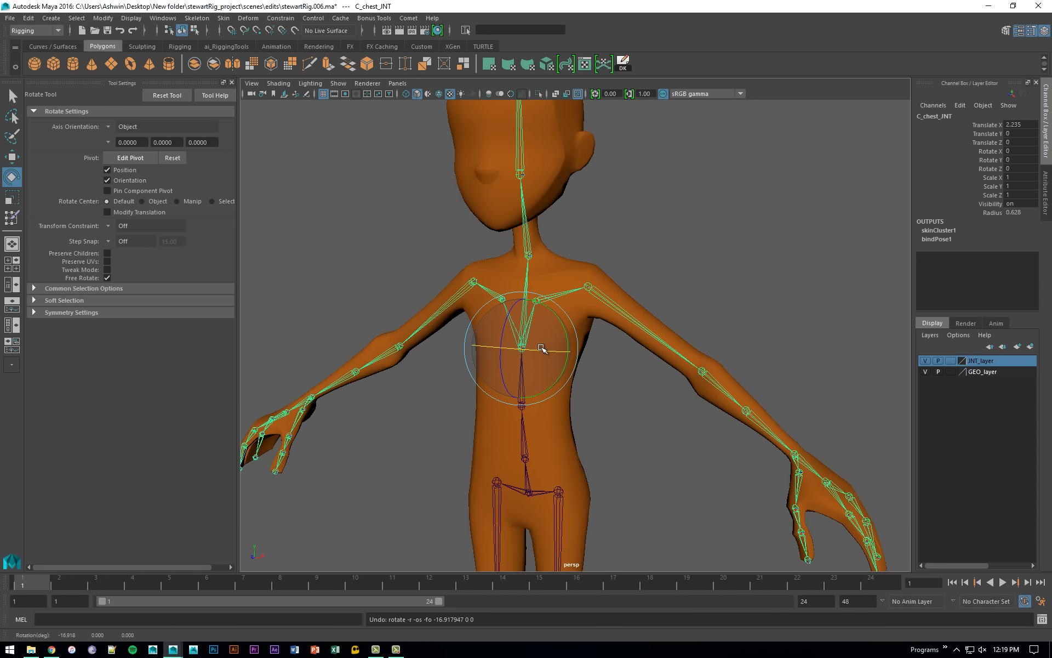
# Key L_elbow_JNT at frame 1 and bend it to about -74° in Rotate Y at frame 24.
pyautogui.click(704, 374)
pyautogui.keyDown('alt'); pyautogui.moveTo(639, 402); pyautogui.dragTo(585, 432); pyautogui.keyUp('alt')
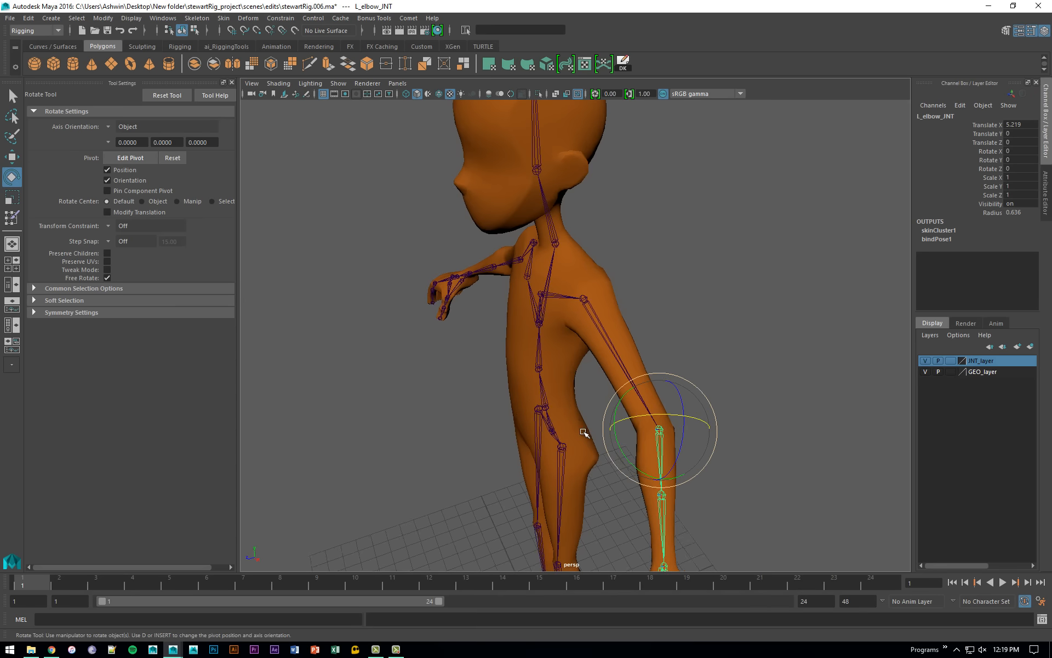
pyautogui.keyDown('alt'); pyautogui.moveTo(584, 432); pyautogui.dragTo(674, 447, button='right'); pyautogui.keyUp('alt')
pyautogui.keyDown('alt'); pyautogui.moveTo(675, 446); pyautogui.dragTo(660, 398, button='middle'); pyautogui.keyUp('alt')
pyautogui.press('s')
pyautogui.click(879, 585)
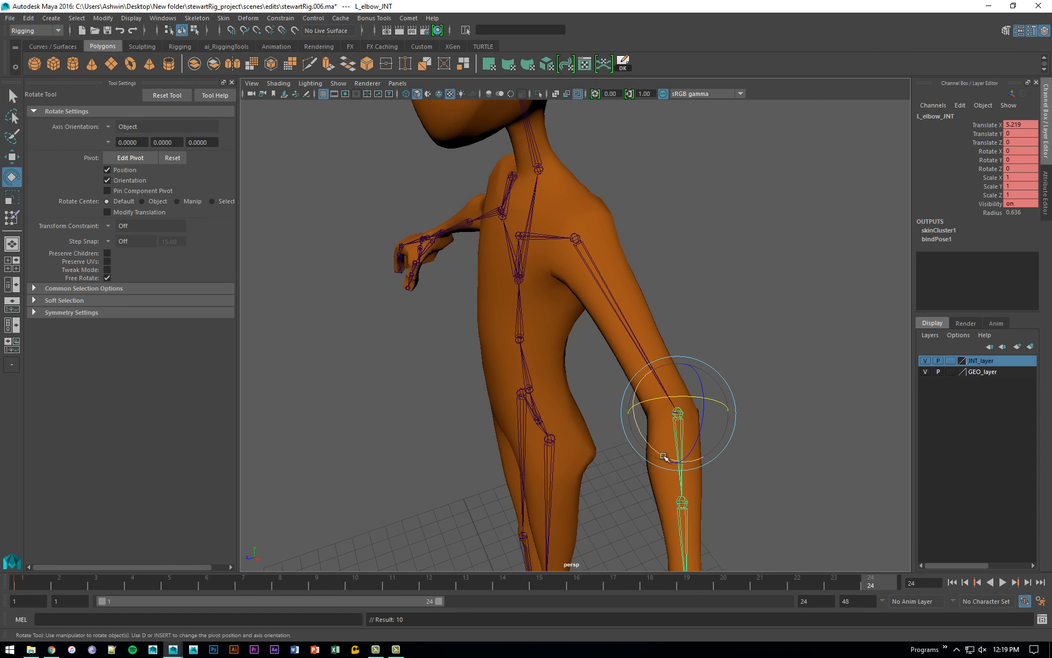
pyautogui.moveTo(668, 441); pyautogui.dragTo(632, 408)
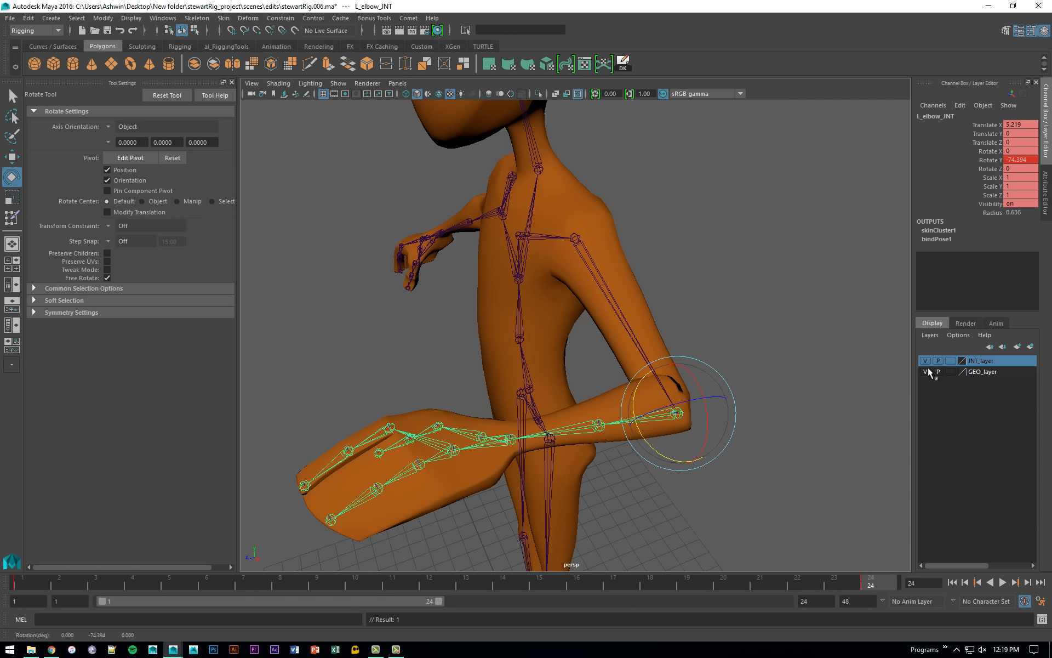
# Hide the JNT_layer joints, select the body mesh, and scrub back to frame 7 to examine the left elbow bend.
pyautogui.click(925, 361)
pyautogui.keyDown('alt'); pyautogui.moveTo(711, 343); pyautogui.dragTo(661, 342); pyautogui.keyUp('alt')
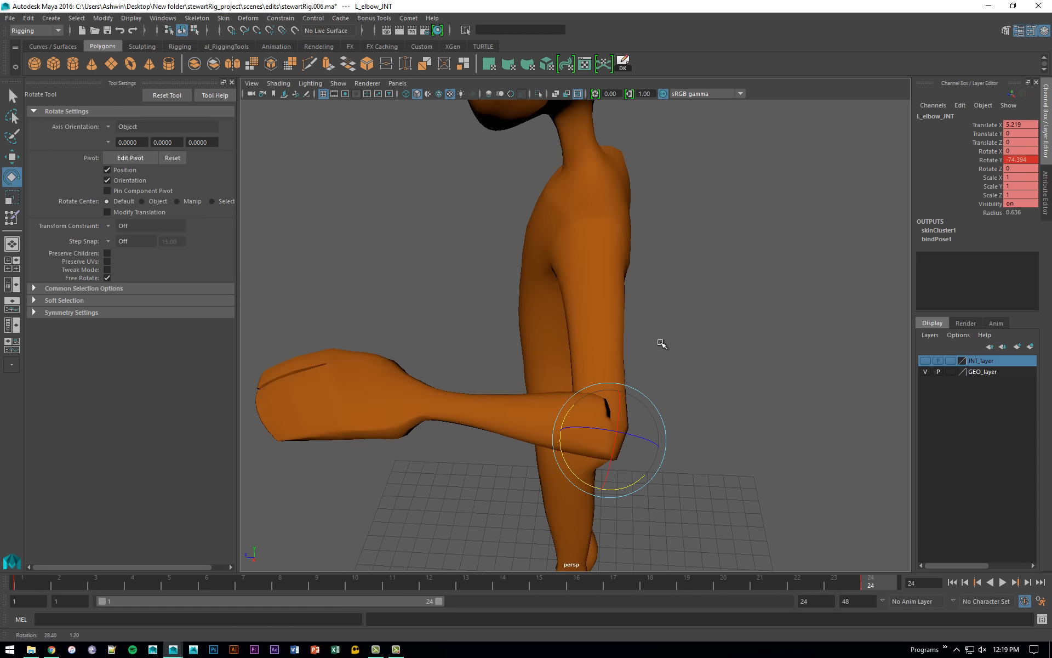
pyautogui.click(631, 400)
pyautogui.keyDown('alt'); pyautogui.moveTo(653, 470); pyautogui.dragTo(576, 472); pyautogui.keyUp('alt')
pyautogui.keyDown('alt'); pyautogui.moveTo(576, 471); pyautogui.dragTo(535, 327, button='middle'); pyautogui.keyUp('alt')
pyautogui.keyDown('alt'); pyautogui.moveTo(535, 327); pyautogui.dragTo(866, 566, button='right'); pyautogui.keyUp('alt')
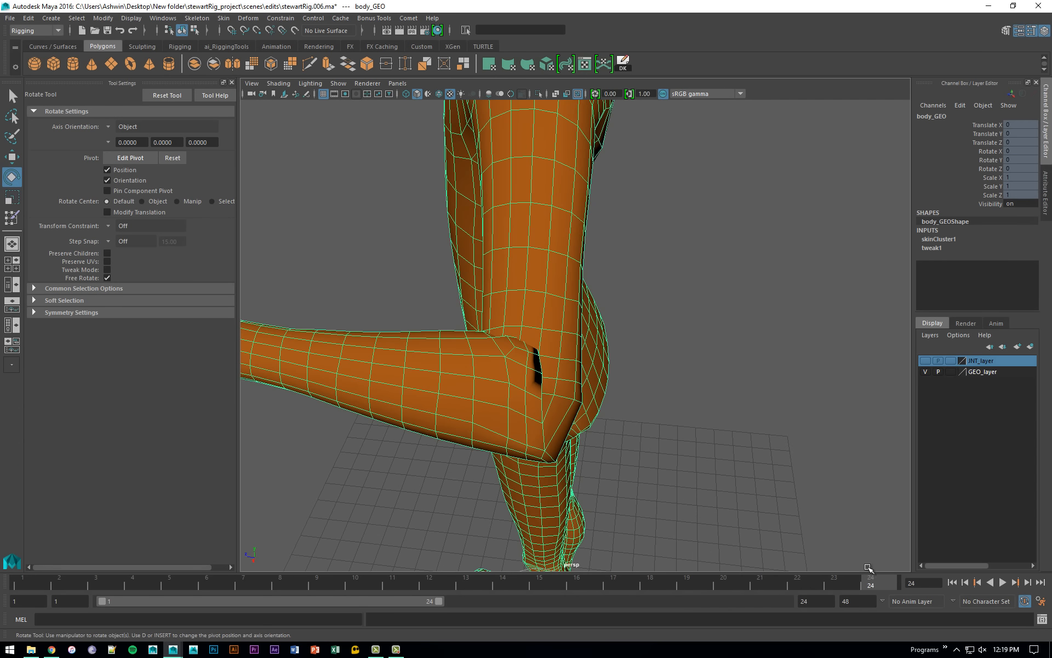
pyautogui.moveTo(835, 581); pyautogui.dragTo(258, 570)
# At frame 7, select the vertex loop running around the left elbow on the body mesh.
pyautogui.keyDown('alt'); pyautogui.moveTo(386, 442); pyautogui.dragTo(464, 440); pyautogui.keyUp('alt')
pyautogui.keyDown('alt'); pyautogui.moveTo(618, 383); pyautogui.dragTo(581, 378); pyautogui.keyUp('alt')
pyautogui.press('F9')
pyautogui.click(616, 379)
pyautogui.press('q')
pyautogui.keyDown('shift'); pyautogui.click(645, 387); pyautogui.keyUp('shift')
pyautogui.keyDown('shift'); pyautogui.doubleClick(465, 361); pyautogui.keyUp('shift')
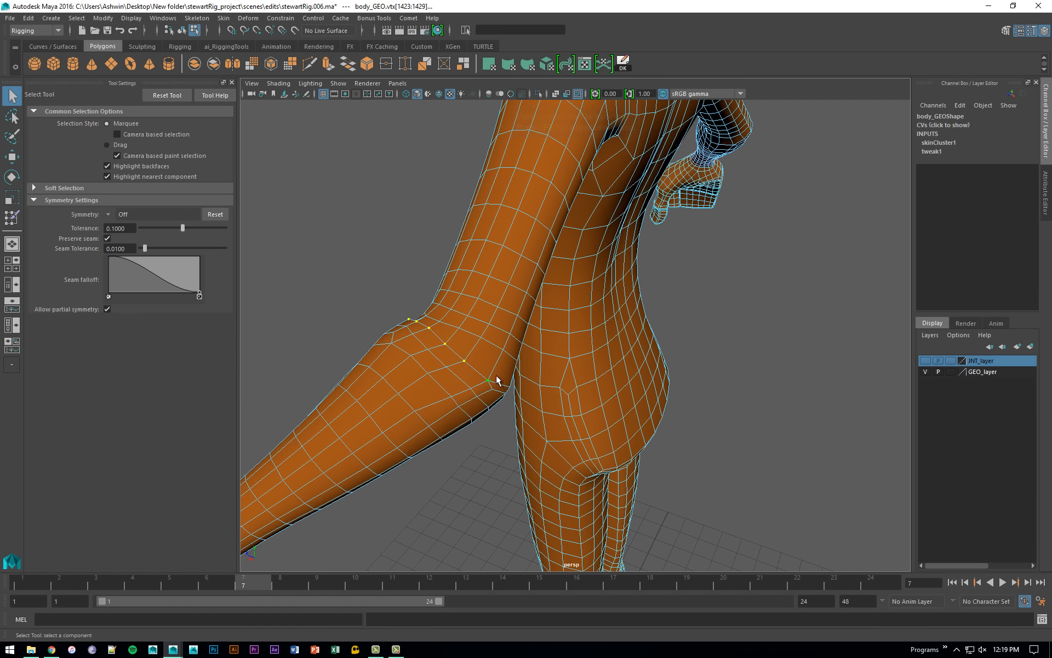
pyautogui.keyDown('alt'); pyautogui.moveTo(465, 366); pyautogui.dragTo(459, 356); pyautogui.keyUp('alt')
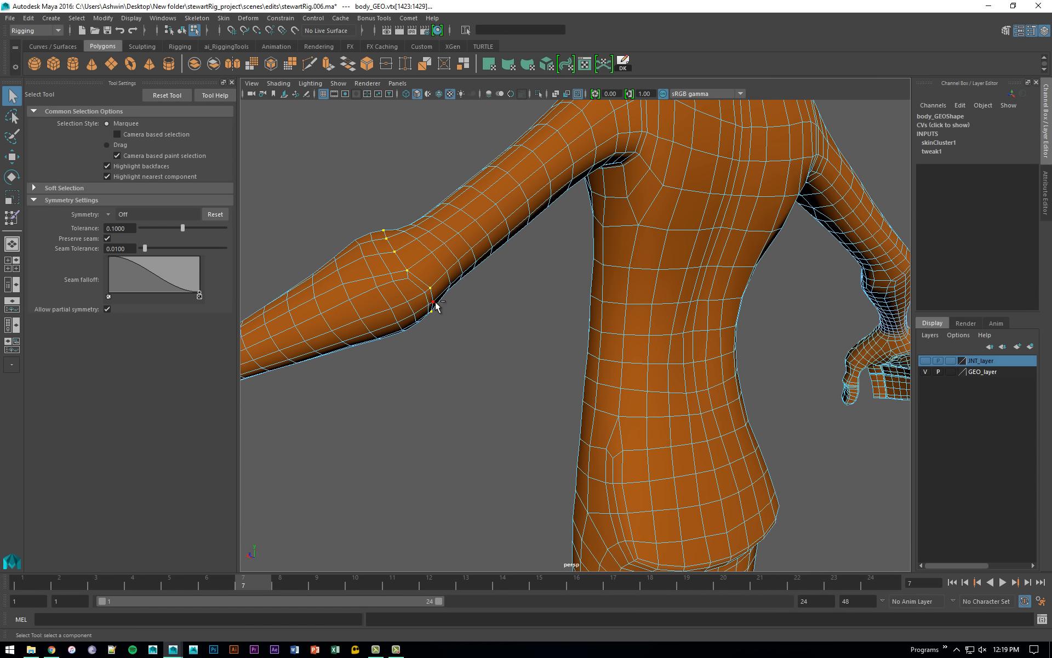
pyautogui.keyDown('alt'); pyautogui.moveTo(436, 306); pyautogui.dragTo(699, 351); pyautogui.keyUp('alt')
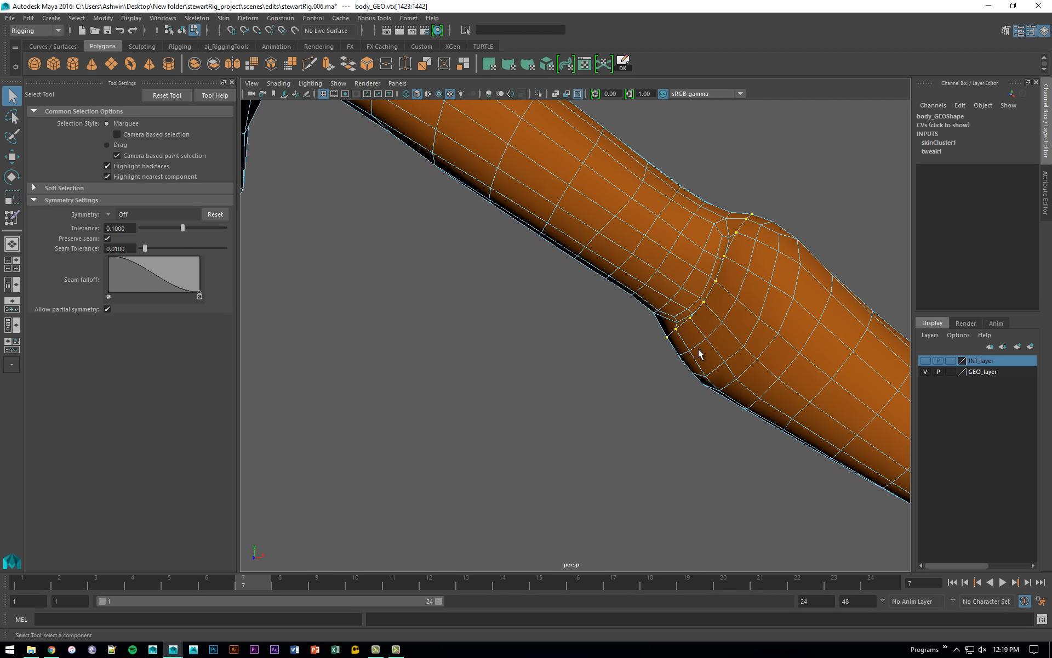
# Add the neighbouring vertices around the inner and outer left elbow to the selected loop.
pyautogui.keyDown('alt'); pyautogui.moveTo(698, 352); pyautogui.dragTo(647, 409, button='middle'); pyautogui.keyUp('alt')
pyautogui.keyDown('alt'); pyautogui.moveTo(647, 410); pyautogui.dragTo(765, 416, button='right'); pyautogui.keyUp('alt')
pyautogui.moveTo(721, 406)
pyautogui.keyDown('alt'); pyautogui.mouseDown()
pyautogui.moveTo(745, 400)
pyautogui.moveTo(739, 413)
pyautogui.moveTo(715, 387)
pyautogui.mouseUp(); pyautogui.keyUp('alt')
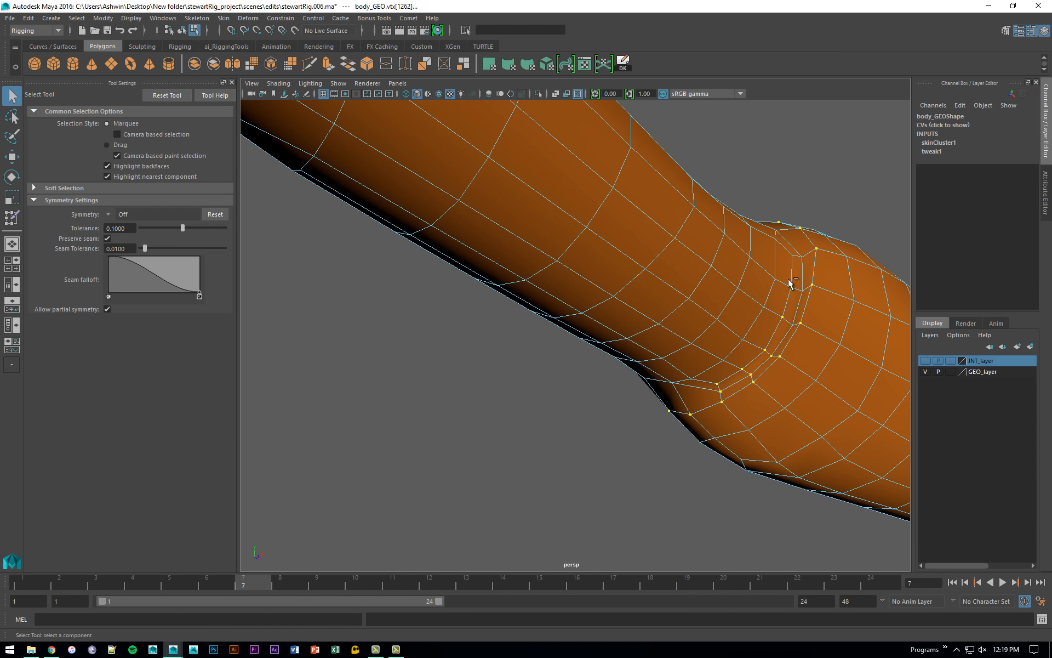
pyautogui.keyDown('alt'); pyautogui.moveTo(798, 259); pyautogui.dragTo(758, 304); pyautogui.keyUp('alt')
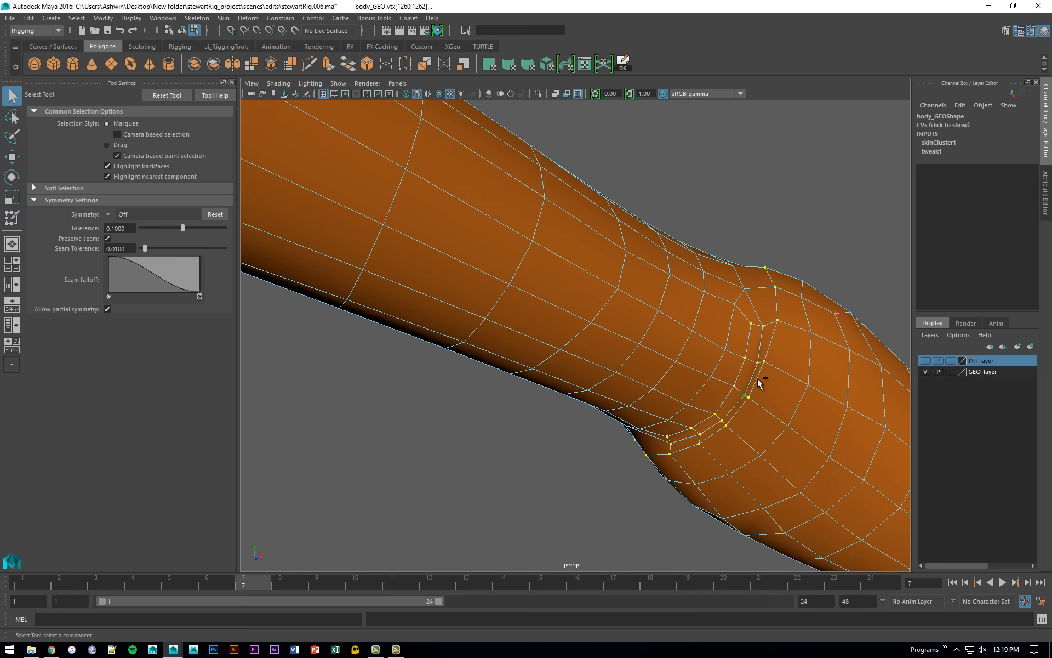
pyautogui.keyDown('alt'); pyautogui.moveTo(760, 382); pyautogui.dragTo(674, 431); pyautogui.keyUp('alt')
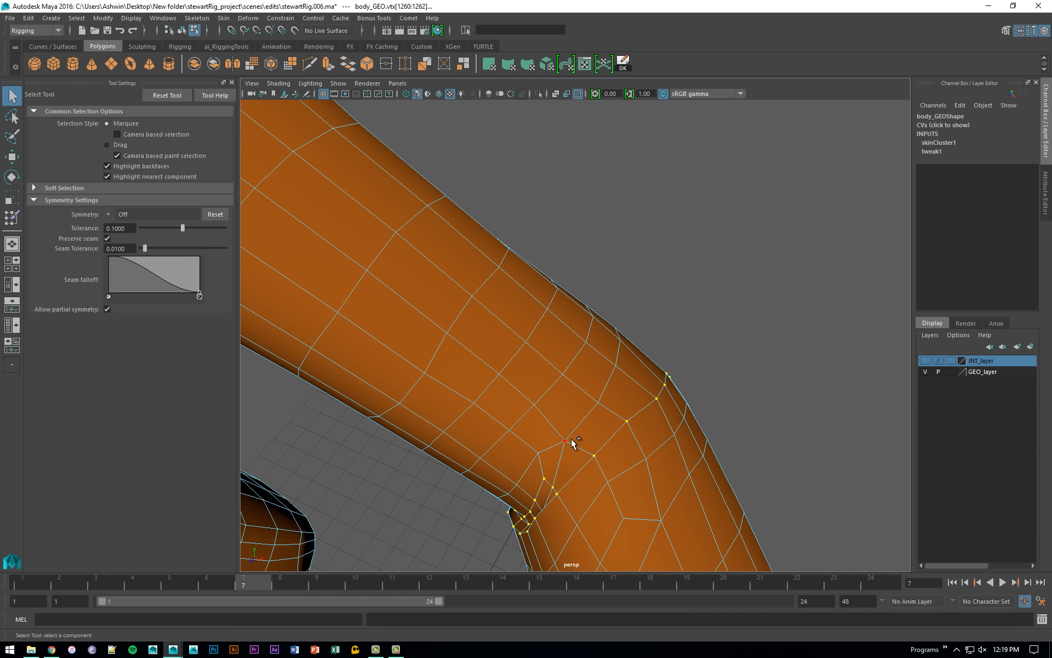
pyautogui.keyDown('alt'); pyautogui.moveTo(735, 383); pyautogui.dragTo(619, 342); pyautogui.keyUp('alt')
pyautogui.keyDown('shift'); pyautogui.click(623, 324); pyautogui.keyUp('shift')
pyautogui.scroll(-3, 620, 343)
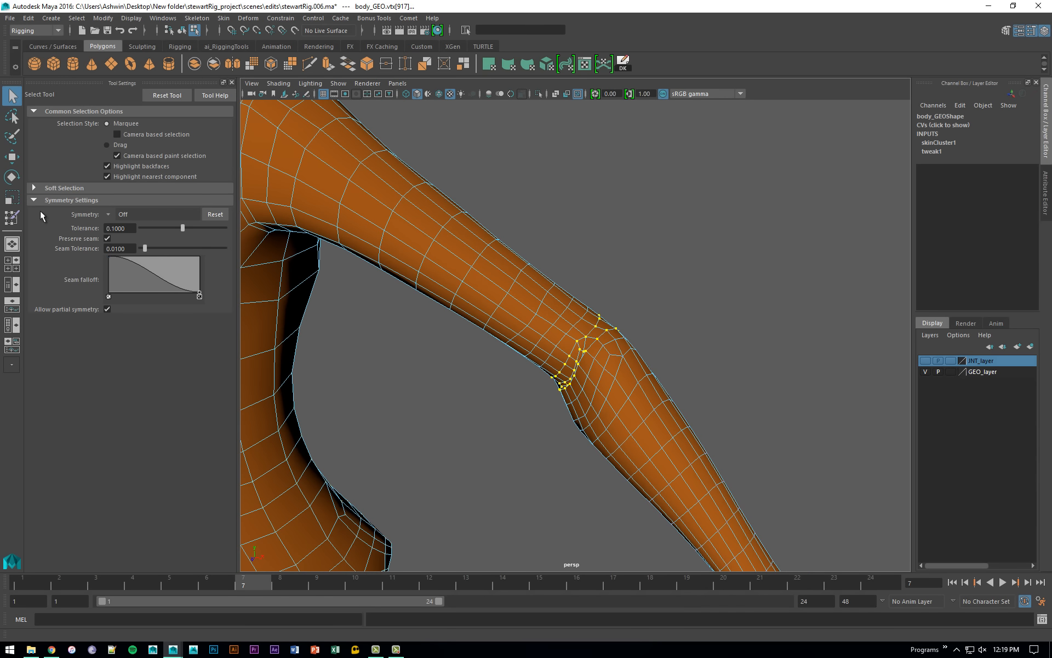
# In Paint Skin Weights, lock L_clavicle_JNT, unlock L_elbow_JNT, and isolate the L_shoulder_JNT and L_elbow_JNT influences in the list.
pyautogui.click(11, 218)
pyautogui.click(48, 163)
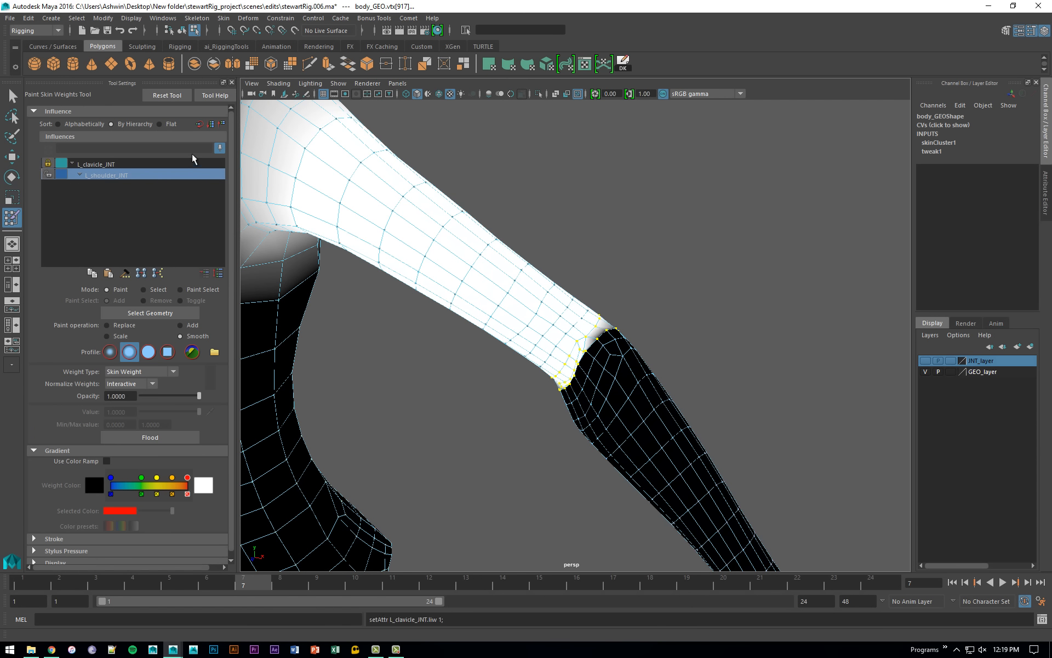
pyautogui.click(218, 148)
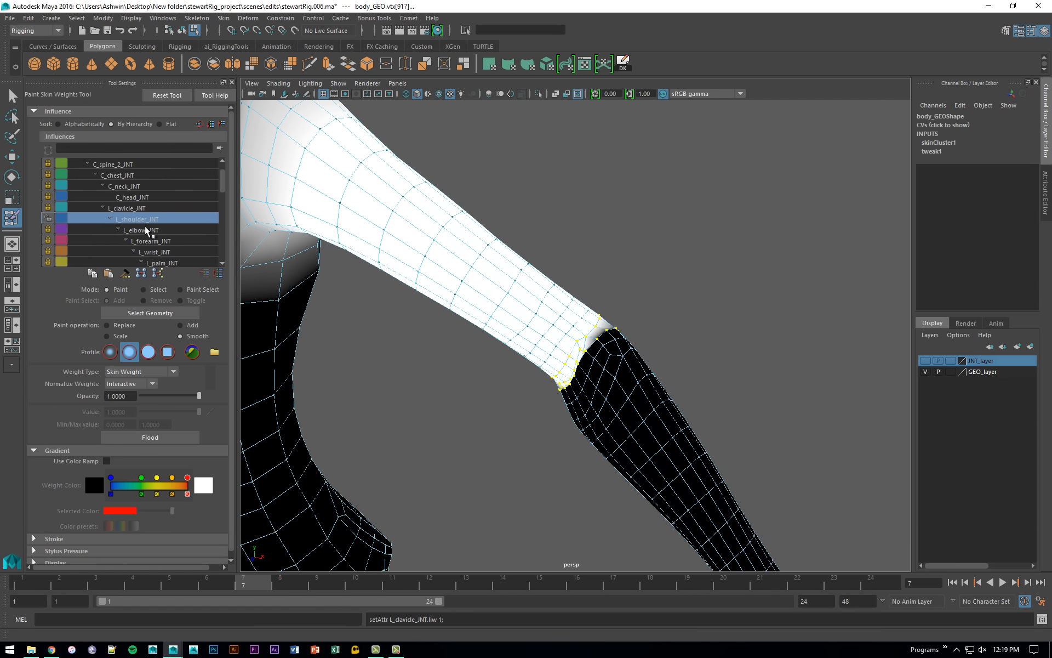
pyautogui.click(143, 230)
pyautogui.click(219, 149)
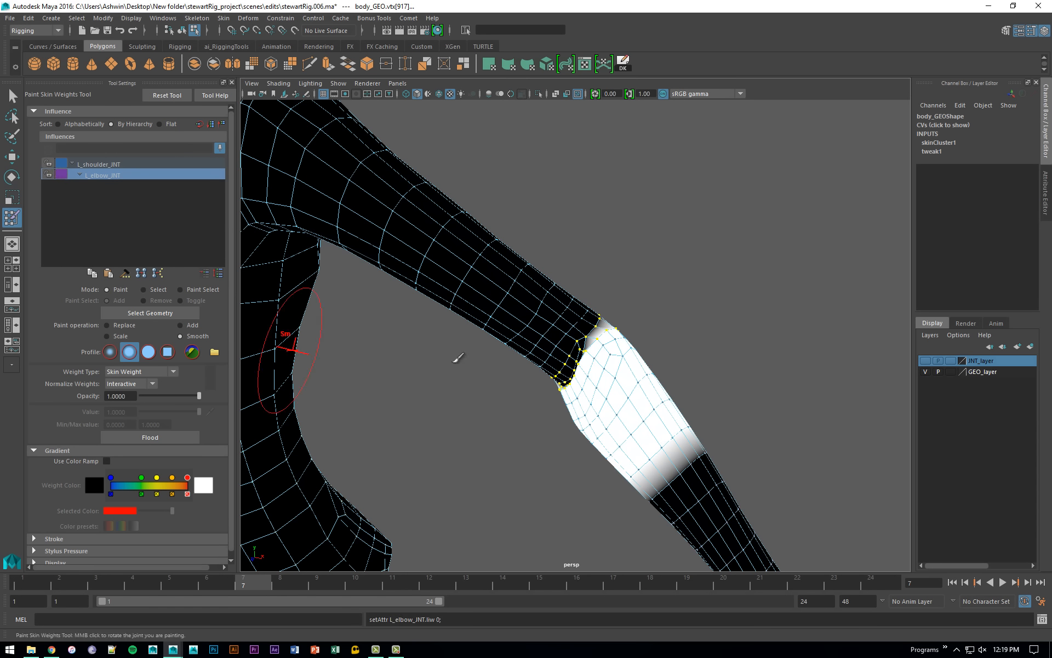
pyautogui.keyDown('alt'); pyautogui.moveTo(251, 352); pyautogui.dragTo(621, 355); pyautogui.keyUp('alt')
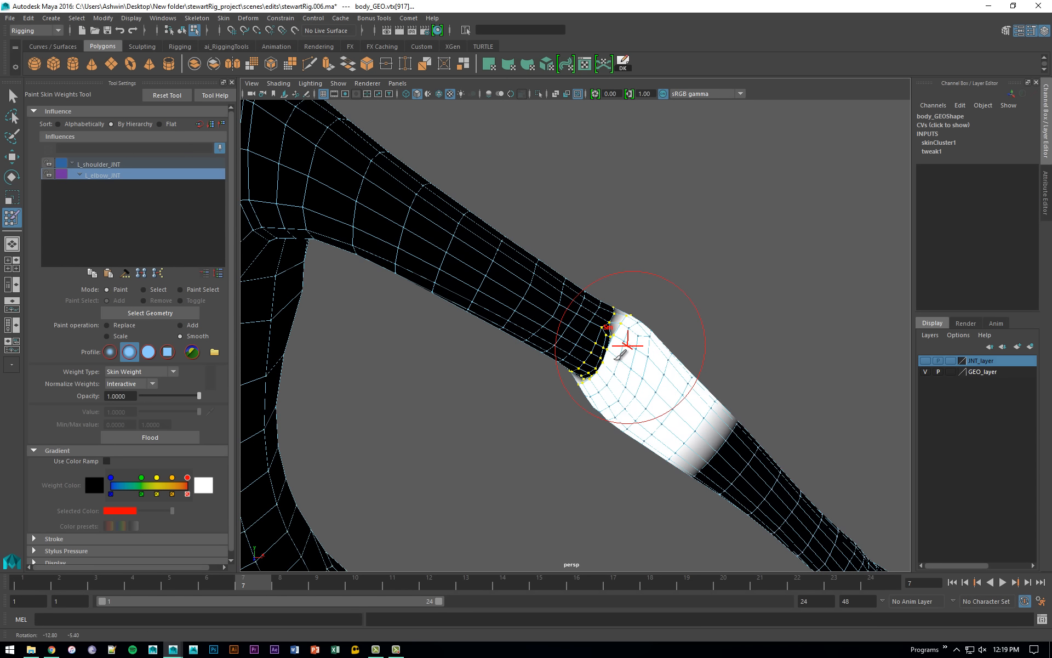
# Smooth the L_elbow_JNT weights on the selected elbow vertices by flooding repeatedly at opacity 1.0.
pyautogui.click(188, 437)
pyautogui.click(188, 436)
pyautogui.click(187, 436)
pyautogui.click(187, 436)
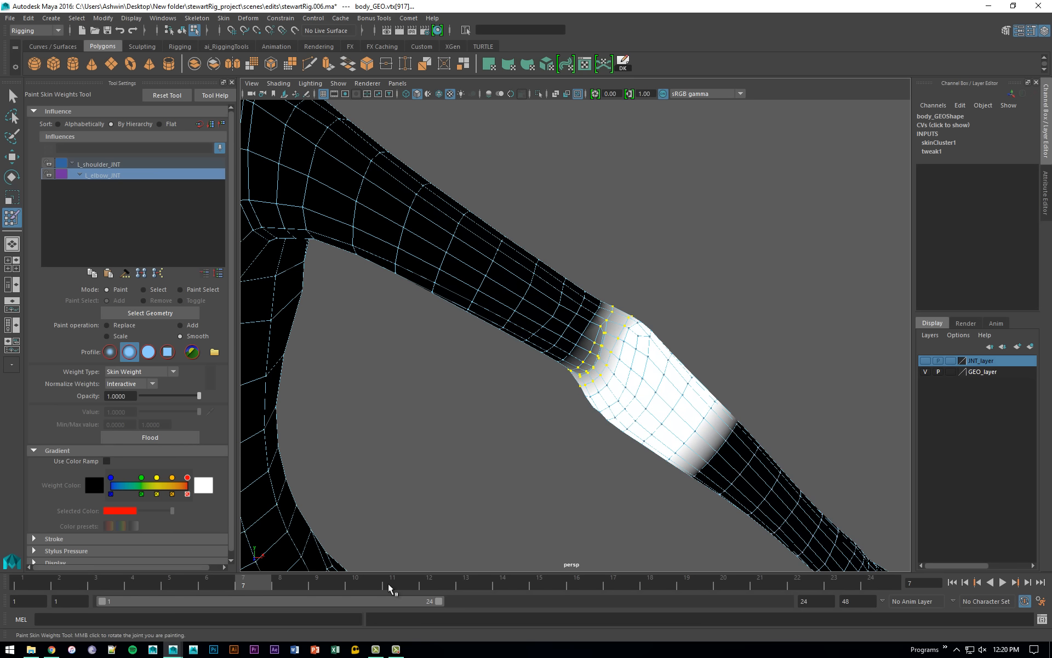
# Scrub through the test bend and back to frame 9, examining the left elbow from several angles.
pyautogui.hotkey('alt', 'v')
pyautogui.moveTo(308, 579); pyautogui.dragTo(317, 579)
pyautogui.keyDown('alt'); pyautogui.moveTo(519, 412); pyautogui.dragTo(358, 414); pyautogui.keyUp('alt')
pyautogui.keyDown('alt'); pyautogui.moveTo(358, 415); pyautogui.dragTo(420, 423, button='right'); pyautogui.keyUp('alt')
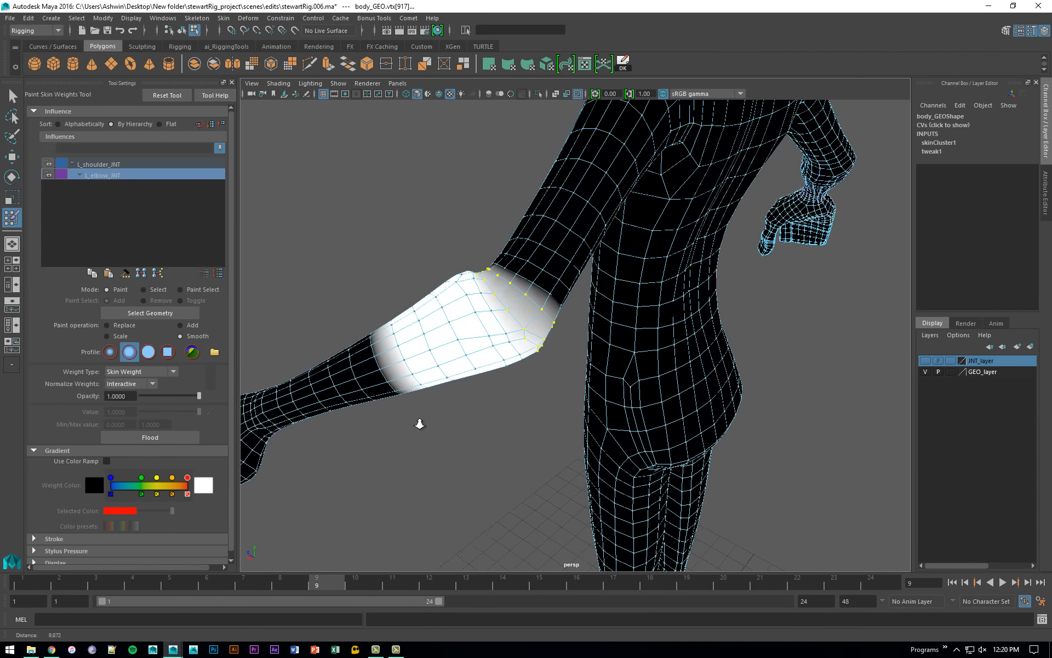
pyautogui.moveTo(420, 423)
pyautogui.keyDown('alt'); pyautogui.mouseDown()
pyautogui.moveTo(430, 416)
pyautogui.moveTo(367, 527)
pyautogui.mouseUp(); pyautogui.keyUp('alt')
pyautogui.moveTo(268, 580); pyautogui.dragTo(878, 570)
pyautogui.keyDown('alt'); pyautogui.moveTo(877, 505); pyautogui.dragTo(730, 364); pyautogui.keyUp('alt')
pyautogui.moveTo(823, 585); pyautogui.dragTo(335, 511)
pyautogui.moveTo(413, 411)
pyautogui.keyDown('alt'); pyautogui.mouseDown()
pyautogui.moveTo(574, 395)
pyautogui.moveTo(611, 301)
pyautogui.moveTo(635, 380)
pyautogui.moveTo(663, 345)
pyautogui.moveTo(644, 374)
pyautogui.moveTo(728, 404)
pyautogui.mouseUp(); pyautogui.keyUp('alt')
# At frame 9, select the vertex loop around the inner left elbow, grow the selection, and deselect the surplus vertices.
pyautogui.press('q')
pyautogui.click(634, 354)
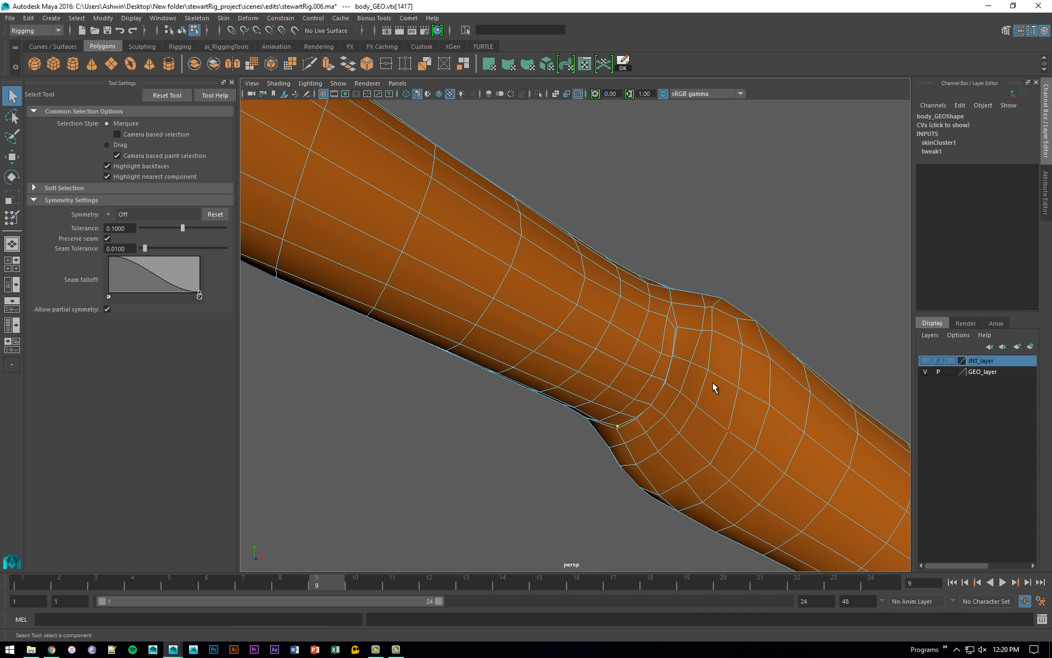
pyautogui.keyDown('shift'); pyautogui.doubleClick(674, 330); pyautogui.keyUp('shift')
pyautogui.hotkey('shift', '.')
pyautogui.keyDown('ctrl'); pyautogui.moveTo(763, 283); pyautogui.dragTo(665, 293); pyautogui.keyUp('ctrl')
pyautogui.keyDown('alt'); pyautogui.moveTo(742, 434); pyautogui.dragTo(599, 338); pyautogui.keyUp('alt')
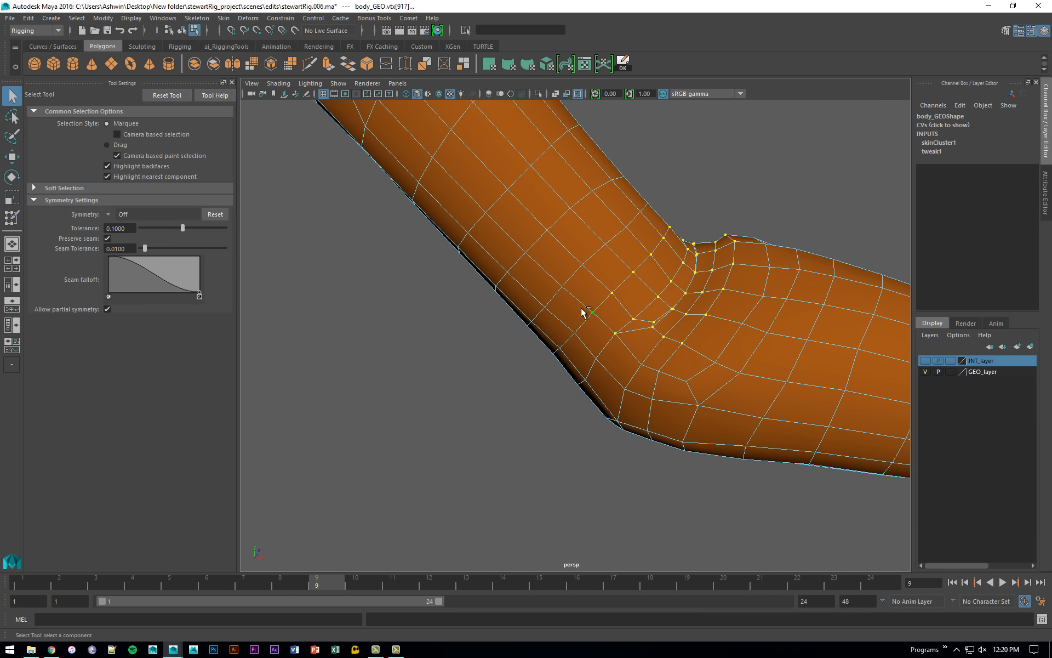
pyautogui.moveTo(606, 337)
pyautogui.keyDown('alt'); pyautogui.mouseDown()
pyautogui.moveTo(630, 399)
pyautogui.moveTo(571, 425)
pyautogui.moveTo(629, 421)
pyautogui.mouseUp(); pyautogui.keyUp('alt')
# Flood the selected elbow vertices with Smooth several times at opacity 1.0 on the L_elbow_JNT influence.
pyautogui.click(11, 218)
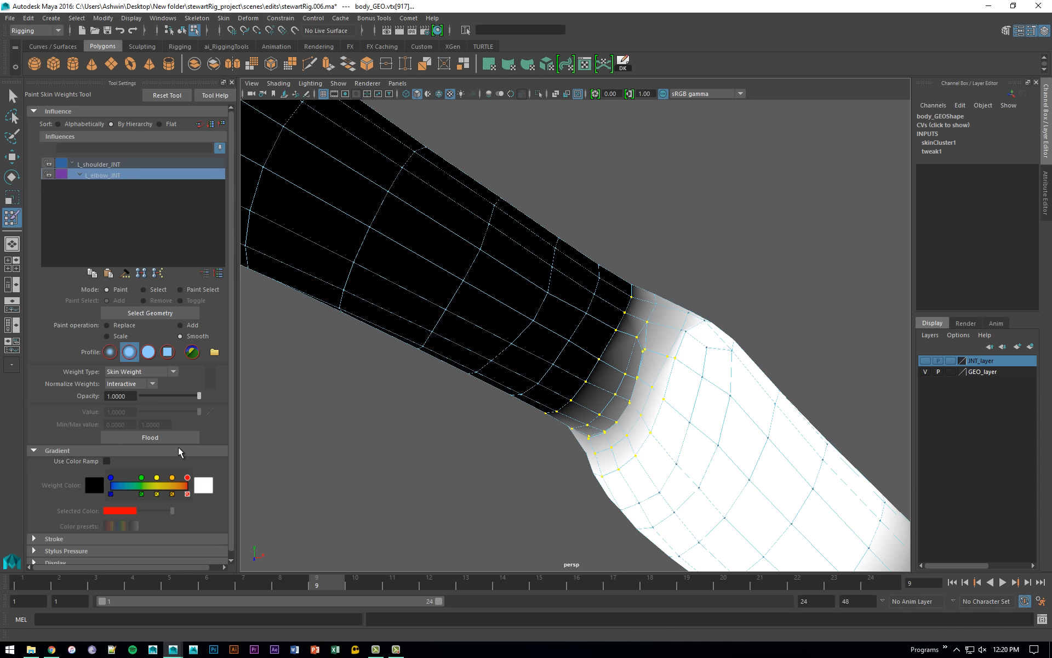
pyautogui.click(177, 438)
pyautogui.click(177, 438)
pyautogui.click(178, 438)
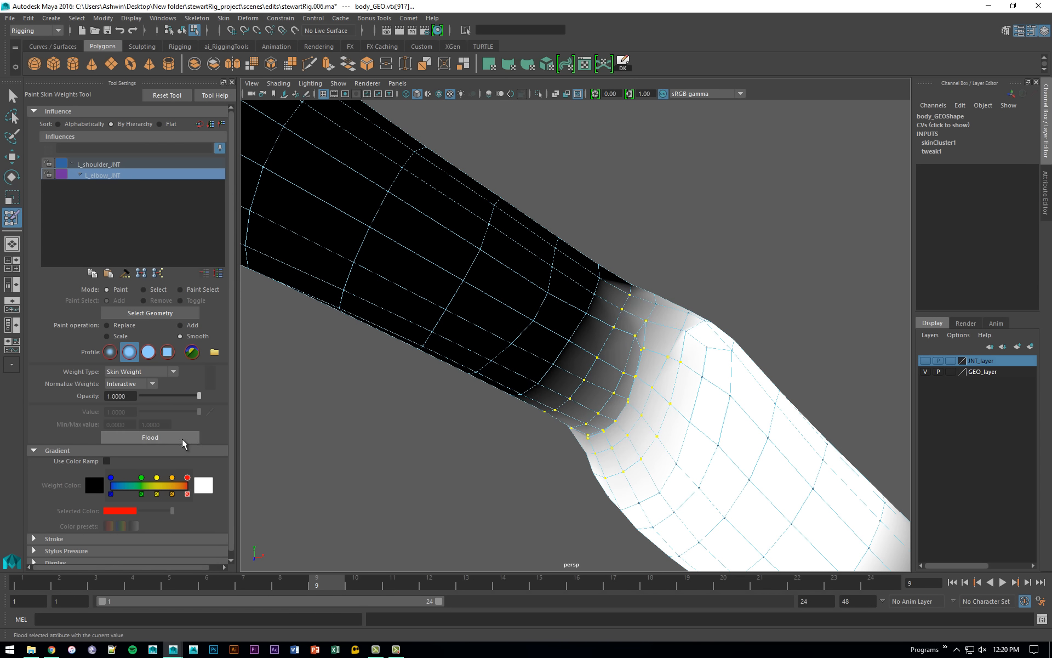
pyautogui.click(182, 439)
# Select the tight vertex loop running through the inner elbow crease on the body mesh.
pyautogui.press('q')
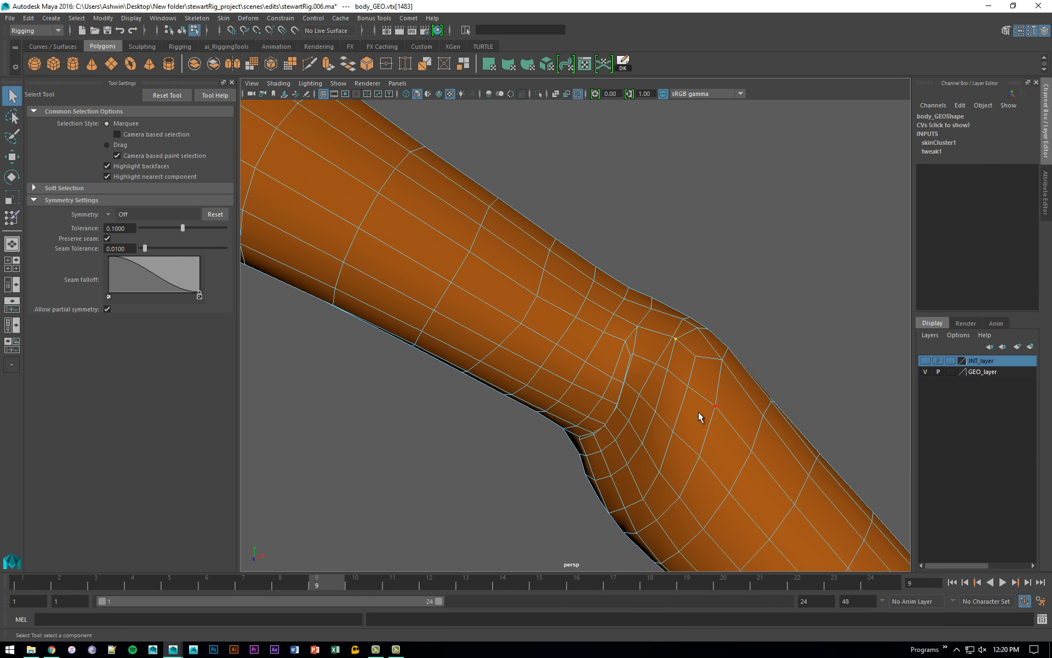
pyautogui.keyDown('alt'); pyautogui.moveTo(650, 400); pyautogui.dragTo(639, 469); pyautogui.keyUp('alt')
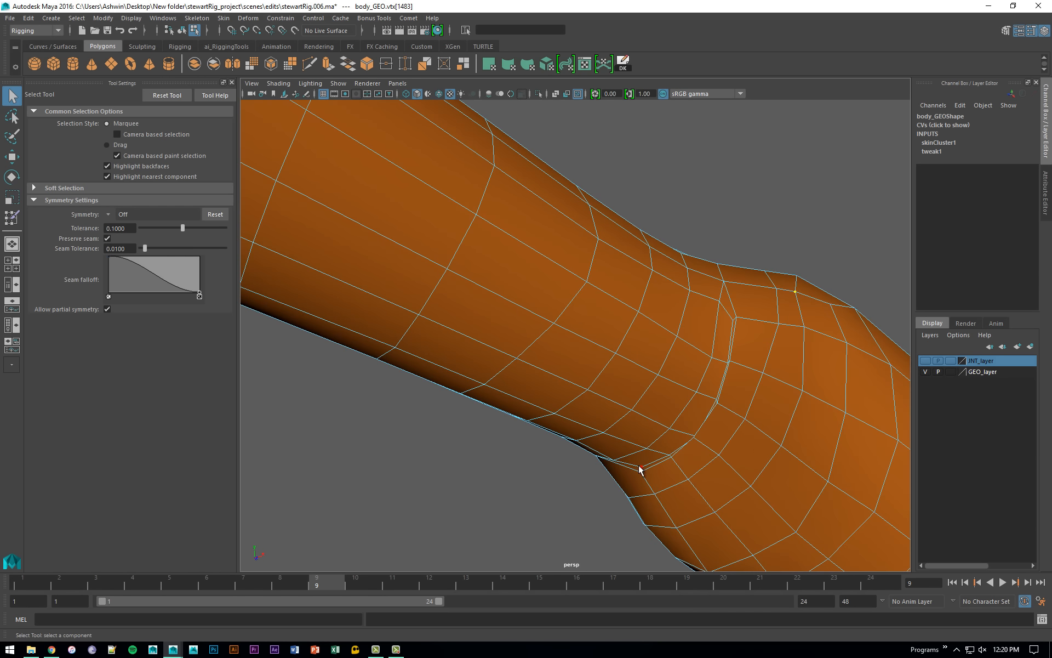
pyautogui.keyDown('shift'); pyautogui.doubleClick(744, 321); pyautogui.keyUp('shift')
pyautogui.click(643, 464)
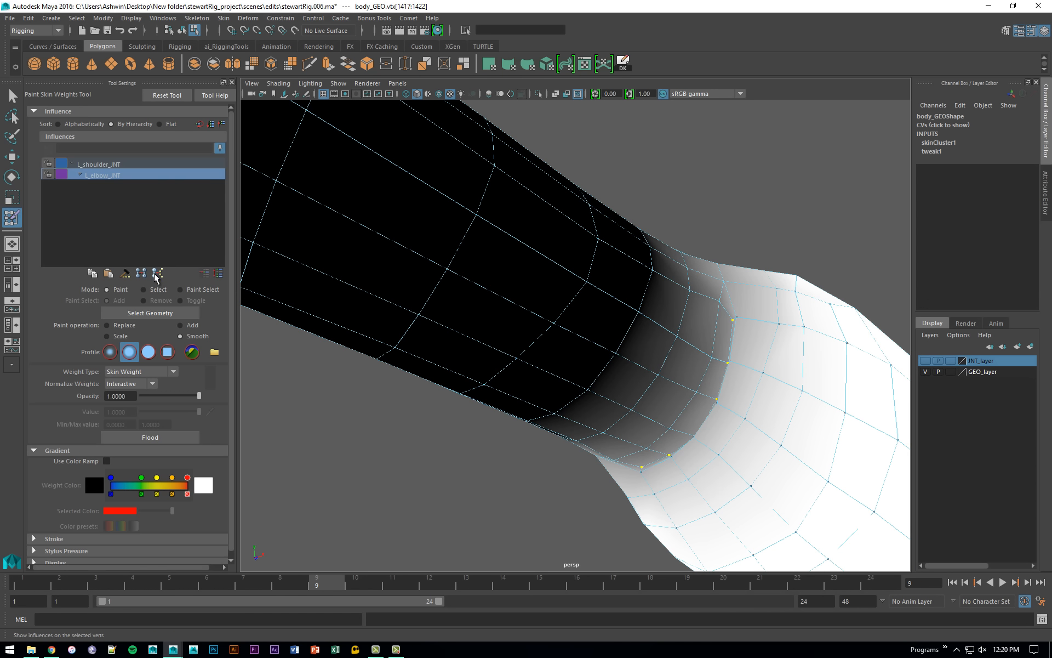
# In Paint Skin Weights' Select mode, set the crease loop's L_elbow_JNT weight to 0.3398.
pyautogui.click(11, 217)
pyautogui.click(153, 291)
pyautogui.click(101, 174)
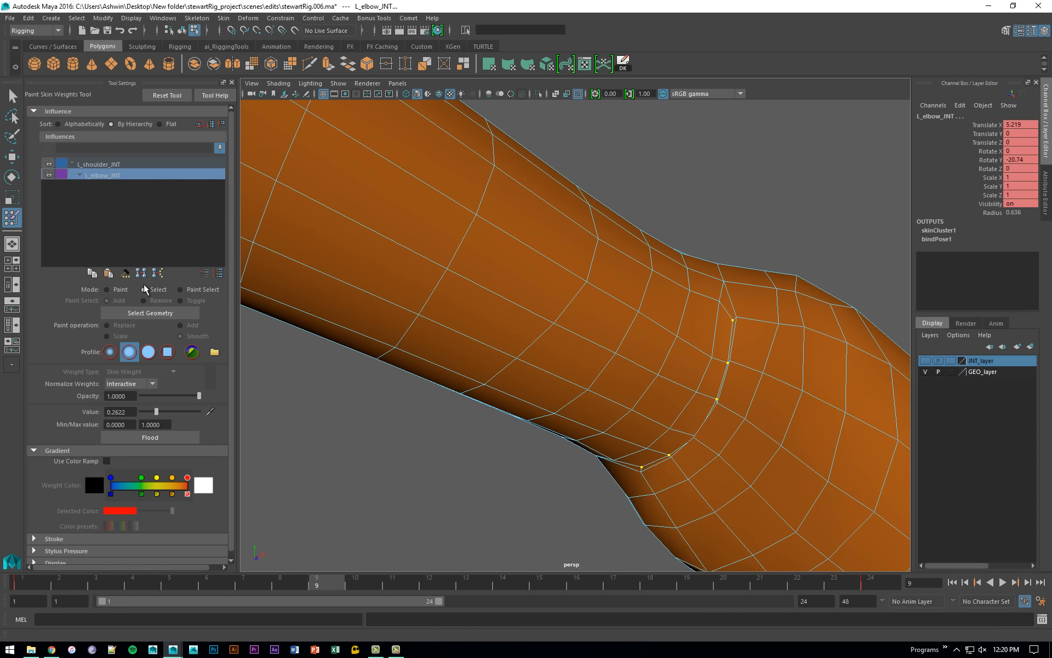
pyautogui.keyDown('alt'); pyautogui.moveTo(744, 328); pyautogui.dragTo(707, 302, button='middle'); pyautogui.keyUp('alt')
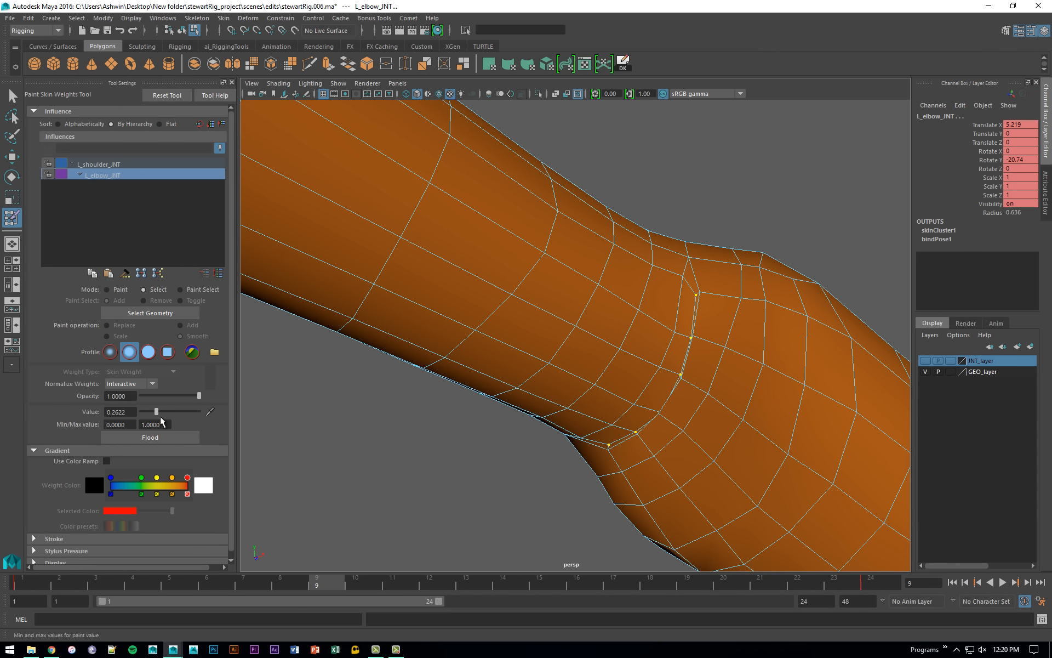
pyautogui.moveTo(156, 411); pyautogui.dragTo(160, 412)
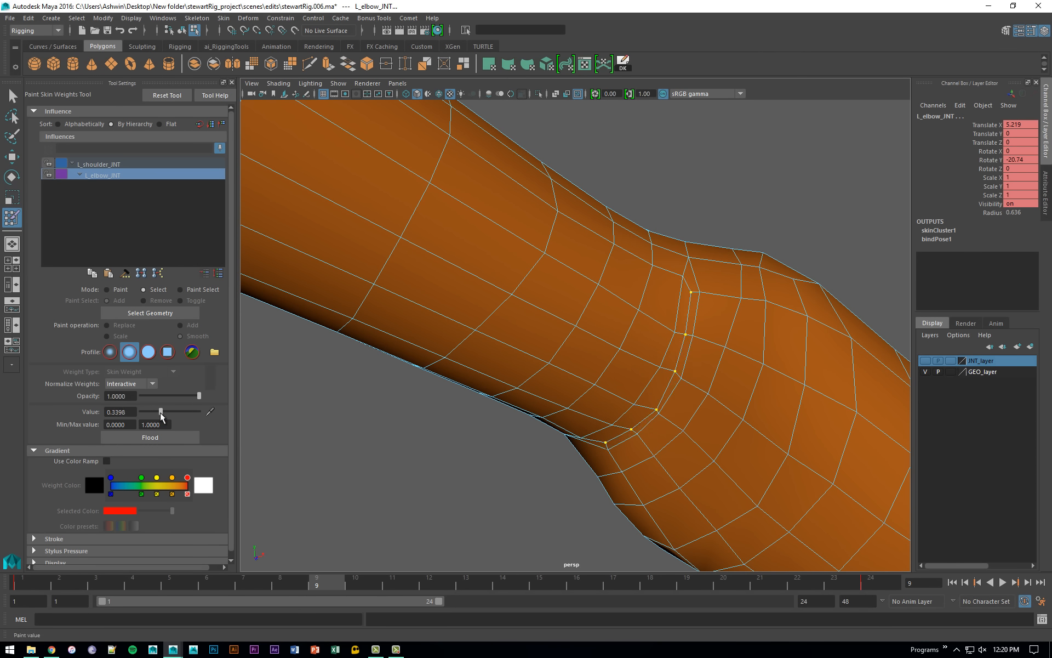
# Select the adjacent vertex loop in the elbow crease and set its L_shoulder_JNT weight to 0.6214.
pyautogui.click(608, 448)
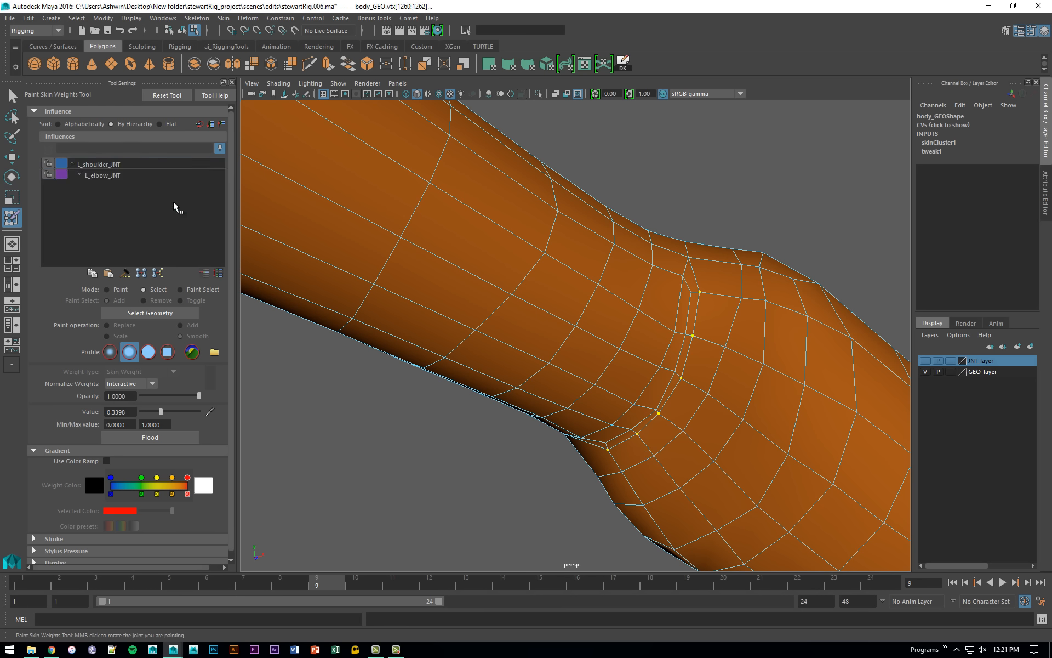
pyautogui.click(125, 164)
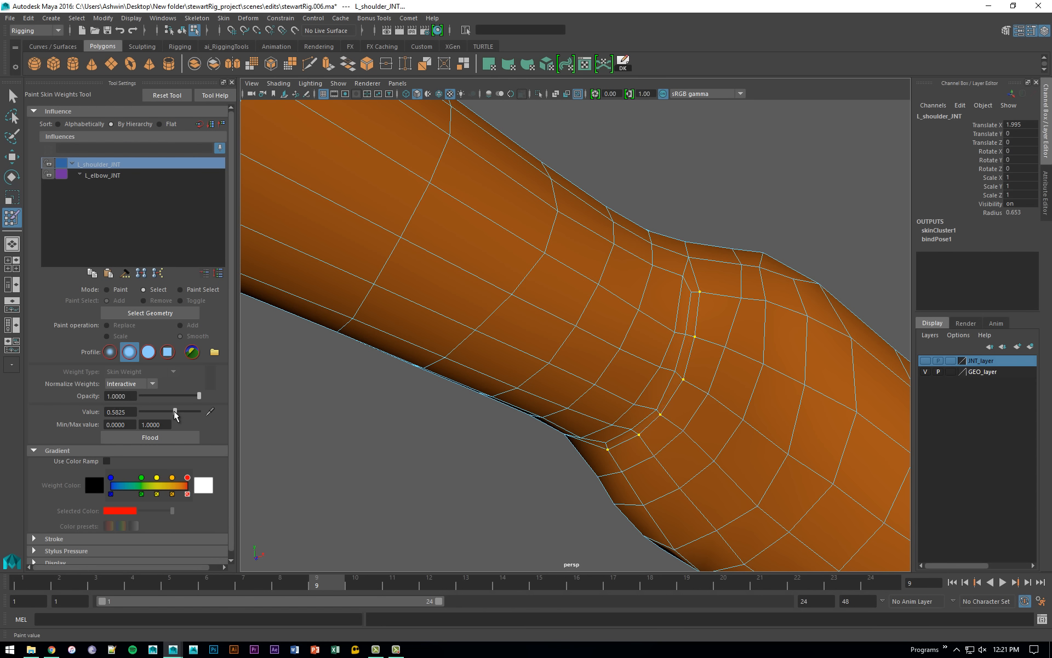
pyautogui.moveTo(175, 411); pyautogui.dragTo(177, 411)
# At frame 13, select the forearm vertices beside the inner elbow crease and grow the selection.
pyautogui.keyDown('alt'); pyautogui.moveTo(325, 414); pyautogui.dragTo(614, 455); pyautogui.keyUp('alt')
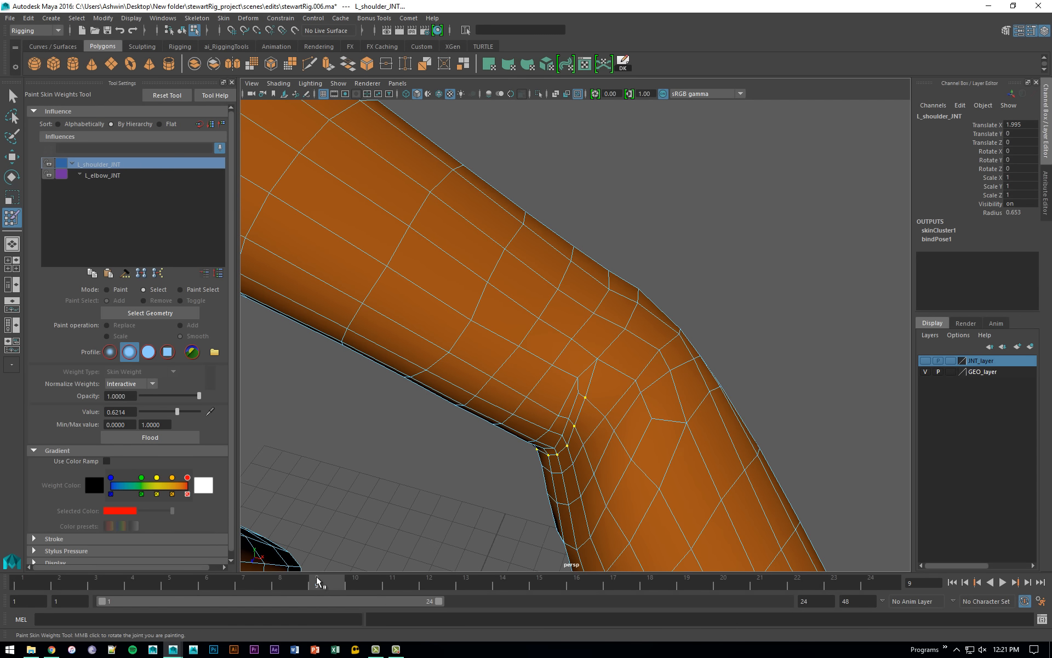
pyautogui.moveTo(317, 576)
pyautogui.mouseDown()
pyautogui.moveTo(183, 572)
pyautogui.moveTo(463, 600)
pyautogui.mouseUp()
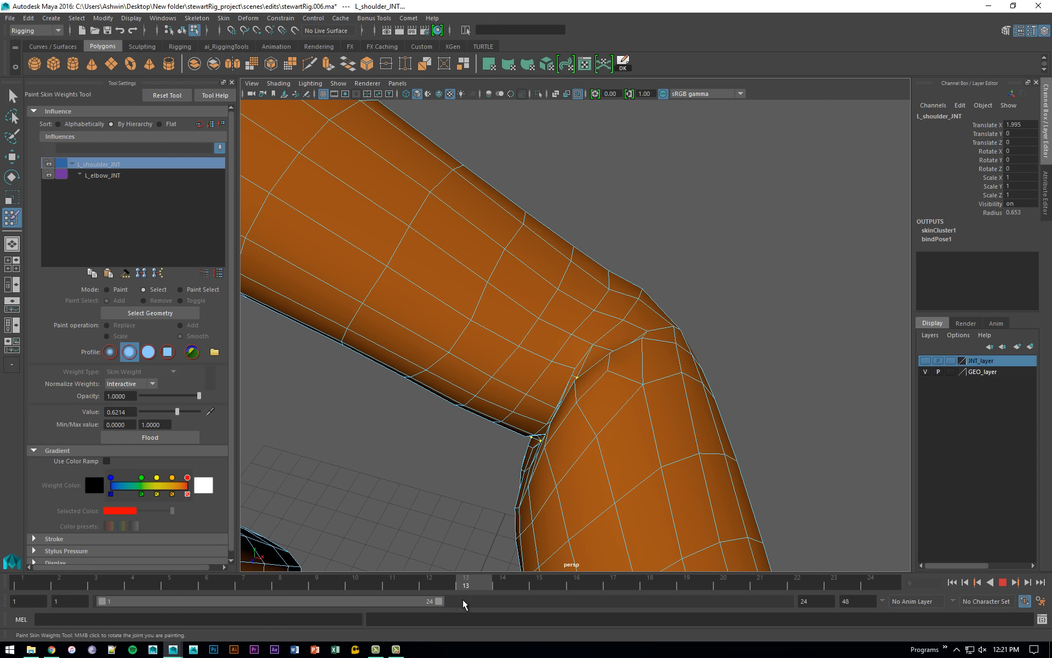
pyautogui.keyDown('alt'); pyautogui.moveTo(576, 504); pyautogui.dragTo(666, 359); pyautogui.keyUp('alt')
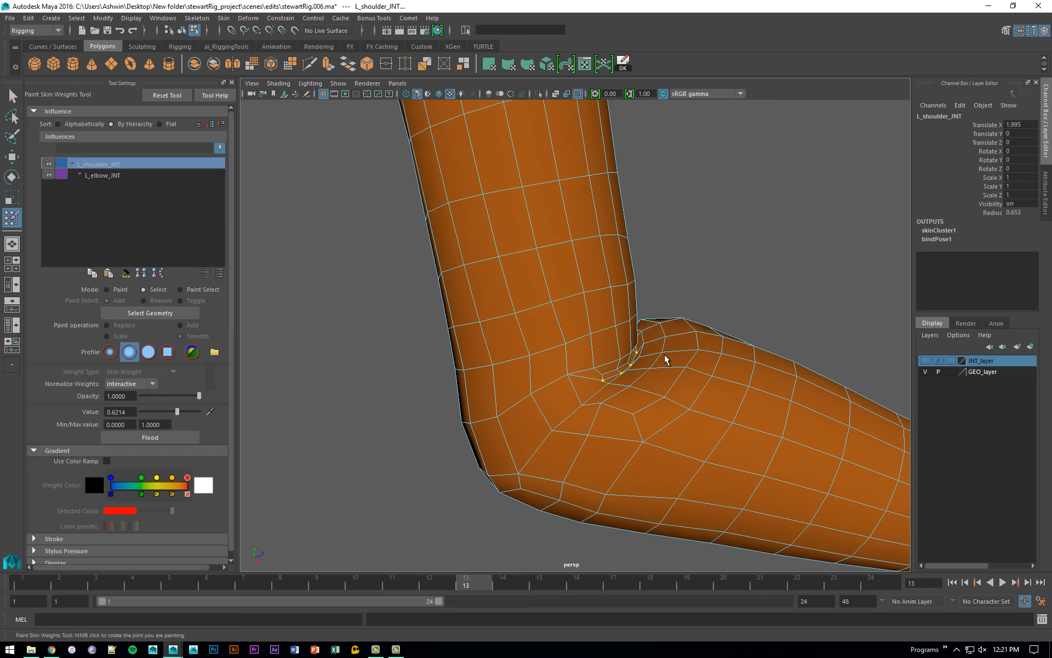
pyautogui.click(699, 349)
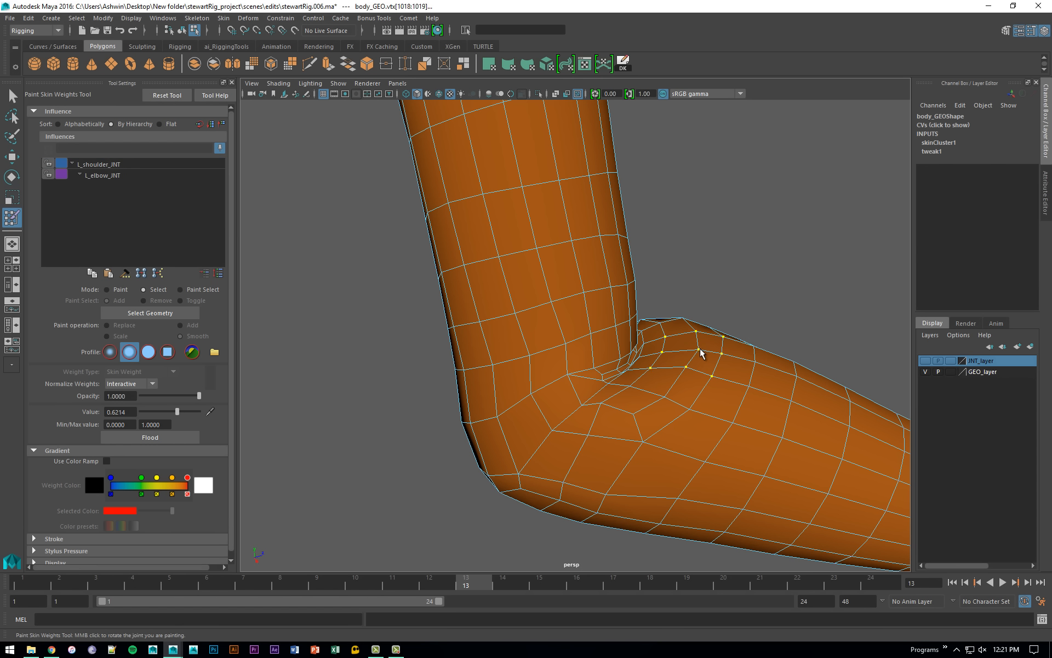
pyautogui.hotkey('shift', '.')
pyautogui.moveTo(689, 359)
pyautogui.keyDown('alt'); pyautogui.mouseDown()
pyautogui.moveTo(687, 384)
pyautogui.moveTo(689, 345)
pyautogui.mouseUp(); pyautogui.keyUp('alt')
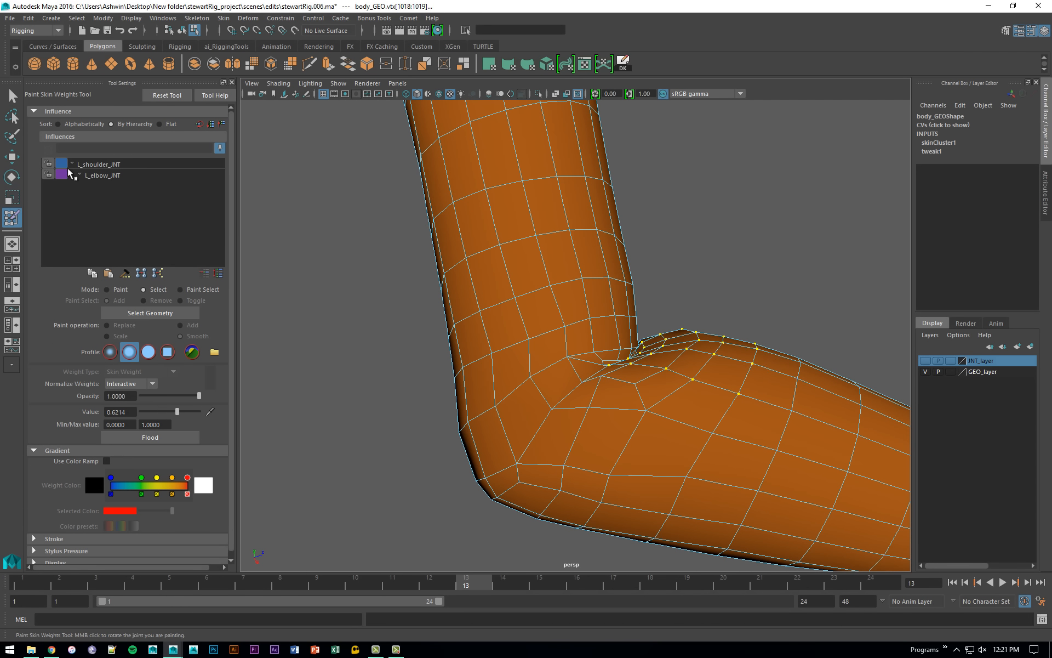
# Flood L_elbow_JNT influence onto the selected forearm vertices using Replace with value 1.0 and opacity 0.0388.
pyautogui.click(106, 289)
pyautogui.click(104, 175)
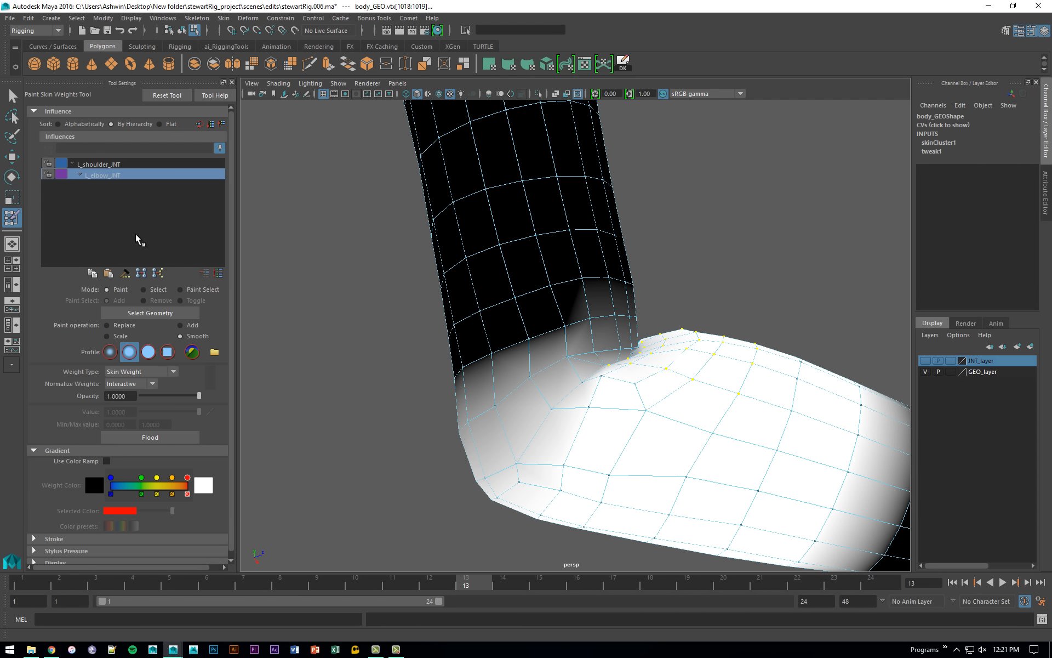
pyautogui.click(121, 328)
pyautogui.moveTo(145, 394); pyautogui.dragTo(143, 395)
pyautogui.keyDown('alt'); pyautogui.moveTo(630, 369); pyautogui.dragTo(622, 387); pyautogui.keyUp('alt')
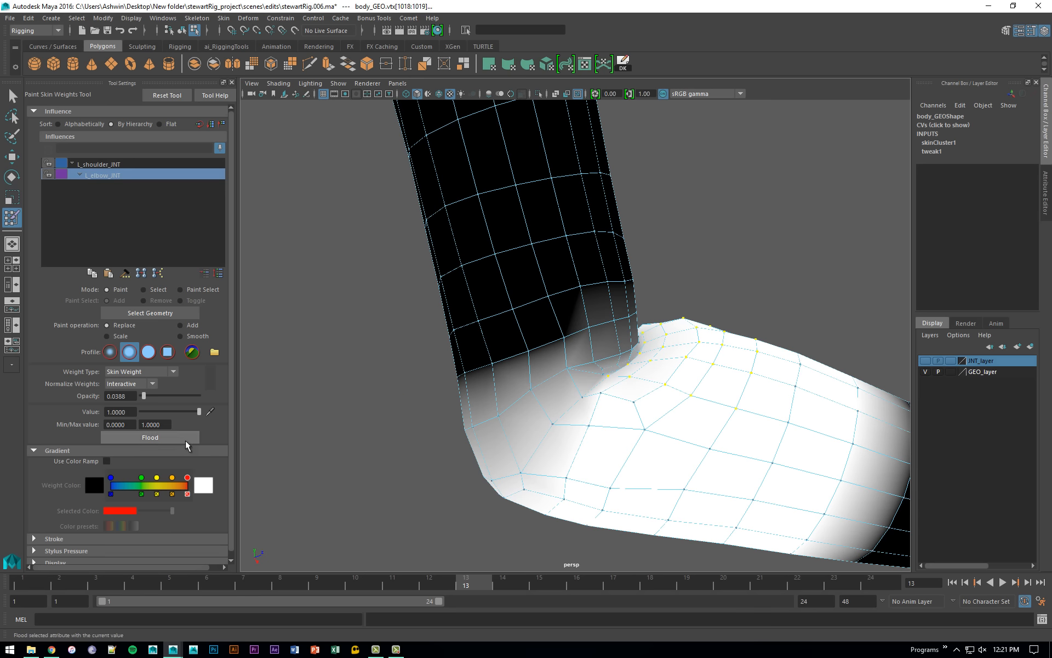
# Select the row of pinched vertices inside the elbow crease on the body mesh.
pyautogui.keyDown('alt'); pyautogui.moveTo(575, 404); pyautogui.dragTo(616, 413); pyautogui.keyUp('alt')
pyautogui.keyDown('alt'); pyautogui.moveTo(616, 414); pyautogui.dragTo(737, 482, button='right'); pyautogui.keyUp('alt')
pyautogui.press('q')
pyautogui.moveTo(709, 470)
pyautogui.keyDown('alt'); pyautogui.mouseDown()
pyautogui.moveTo(647, 468)
pyautogui.moveTo(686, 451)
pyautogui.moveTo(651, 482)
pyautogui.moveTo(724, 398)
pyautogui.mouseUp(); pyautogui.keyUp('alt')
pyautogui.click(636, 468)
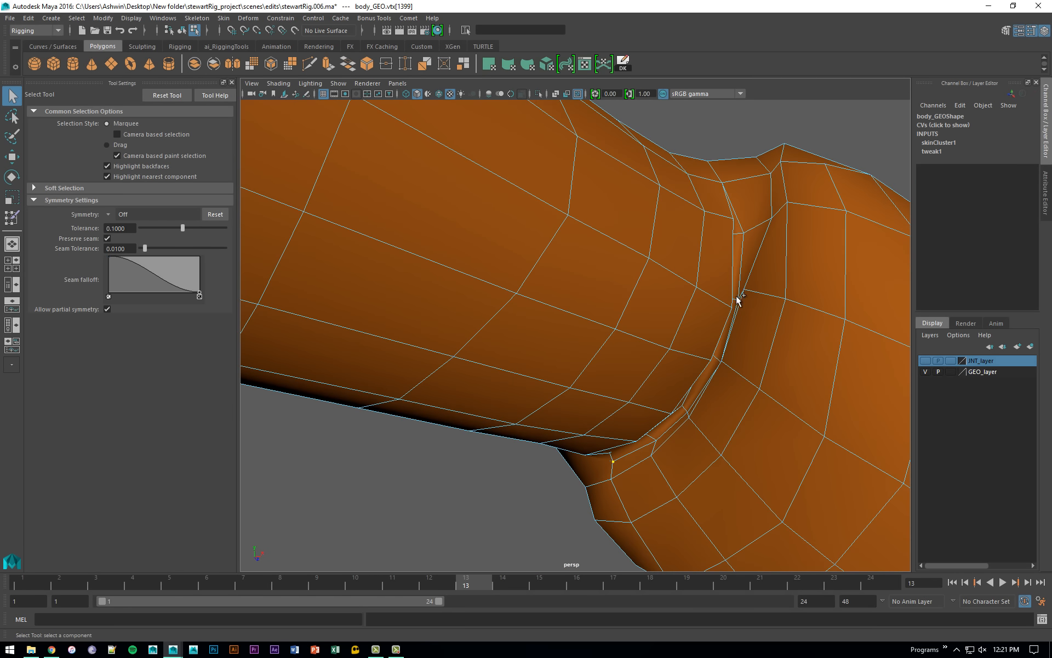
pyautogui.click(749, 237)
pyautogui.keyDown('alt'); pyautogui.moveTo(748, 237); pyautogui.dragTo(806, 305); pyautogui.keyUp('alt')
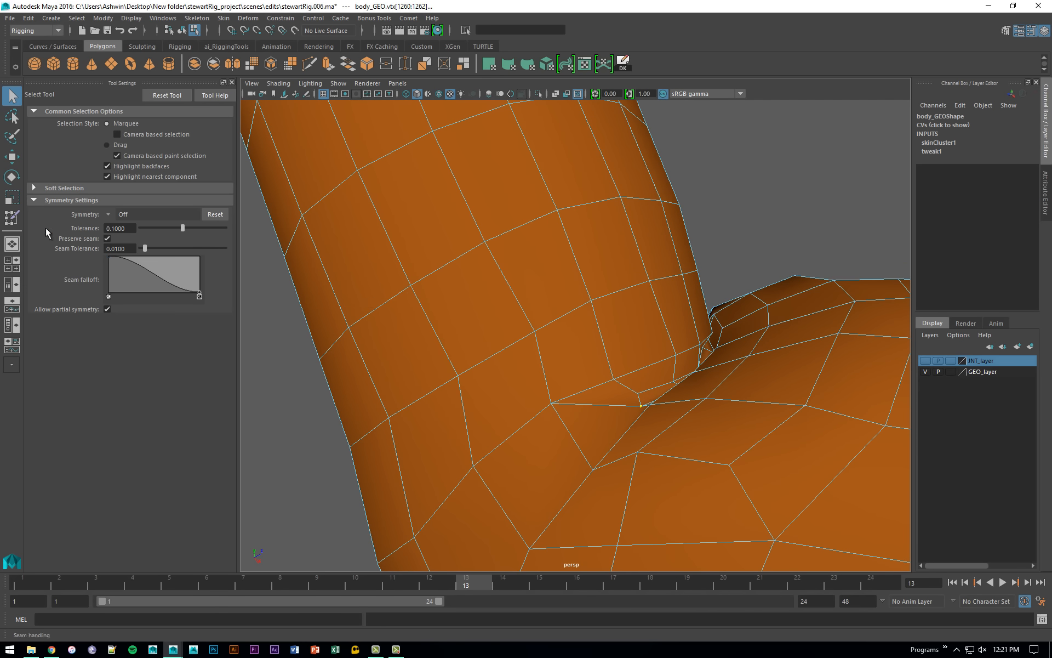
# Flood the selected crease vertices with Replace on L_elbow_JNT at value 1.0 and opacity 0.0388.
pyautogui.click(12, 218)
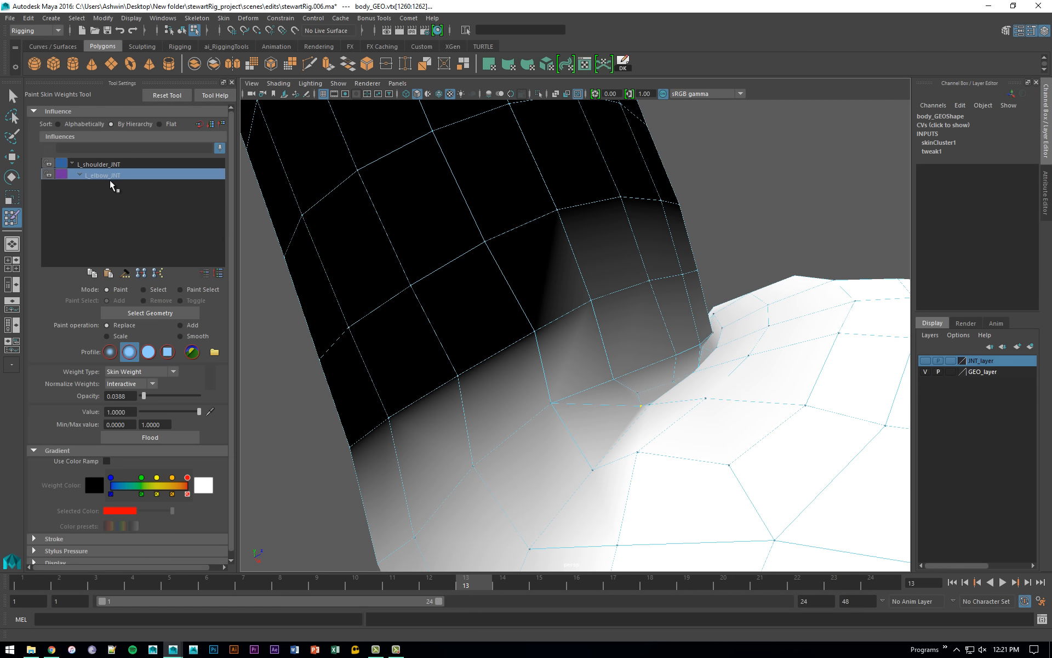
pyautogui.click(191, 435)
pyautogui.click(191, 435)
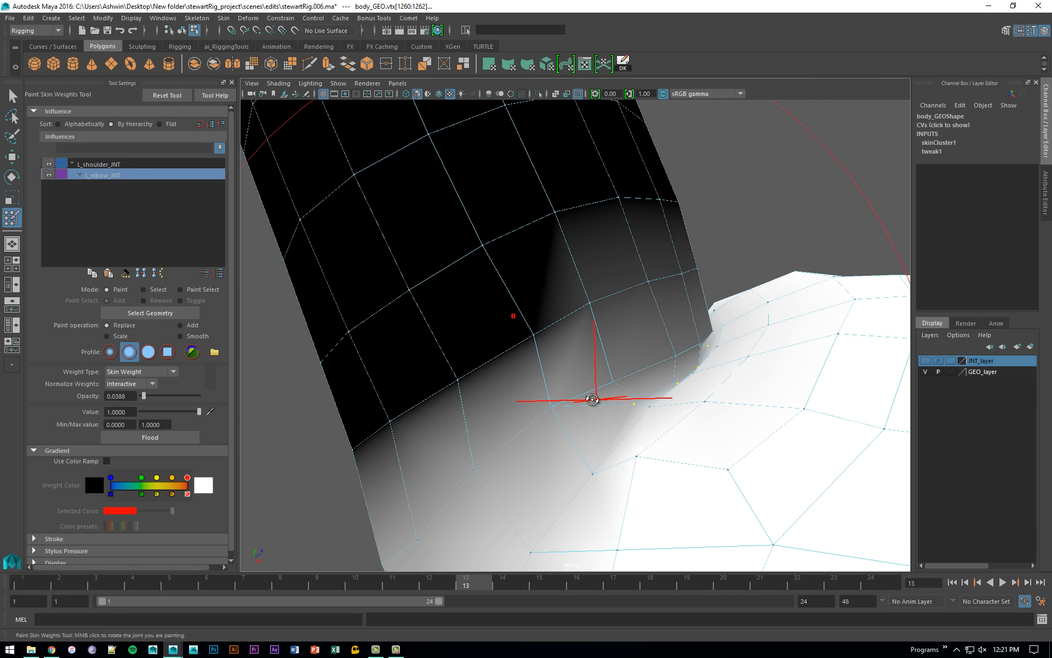
# Select the raised vertices on the forearm beside the elbow crease and smooth their L_elbow_JNT weights by flooding at opacity 1.0.
pyautogui.moveTo(592, 399)
pyautogui.keyDown('alt'); pyautogui.mouseDown()
pyautogui.moveTo(550, 437)
pyautogui.moveTo(634, 430)
pyautogui.moveTo(535, 418)
pyautogui.moveTo(617, 403)
pyautogui.moveTo(496, 378)
pyautogui.moveTo(548, 429)
pyautogui.moveTo(458, 356)
pyautogui.moveTo(488, 354)
pyautogui.moveTo(488, 397)
pyautogui.moveTo(498, 331)
pyautogui.mouseUp(); pyautogui.keyUp('alt')
pyautogui.press('q')
pyautogui.click(490, 314)
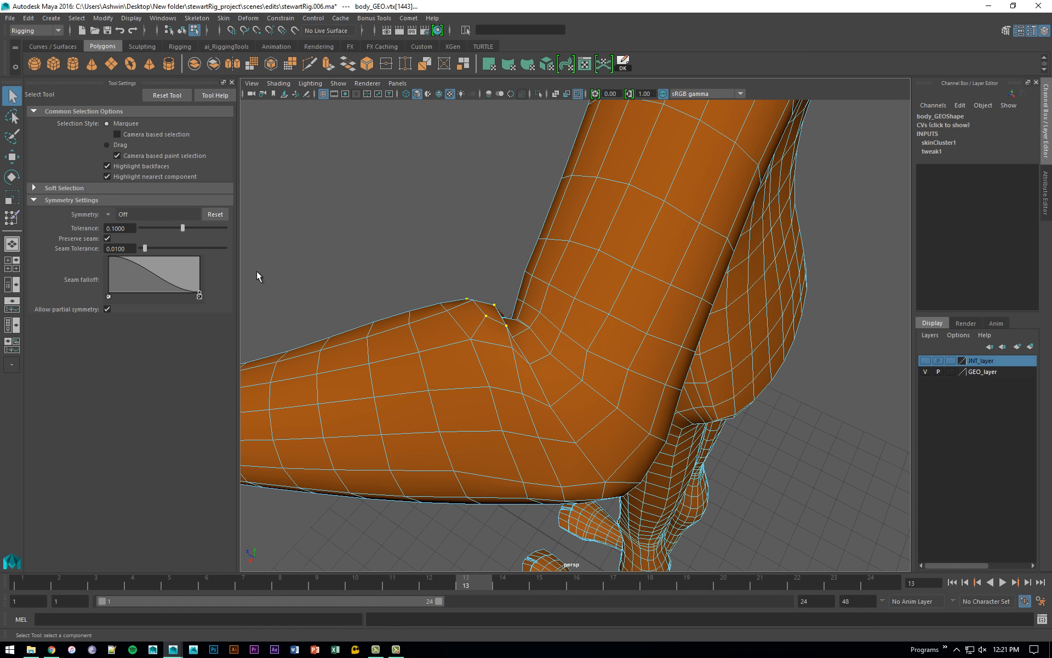
pyautogui.click(16, 220)
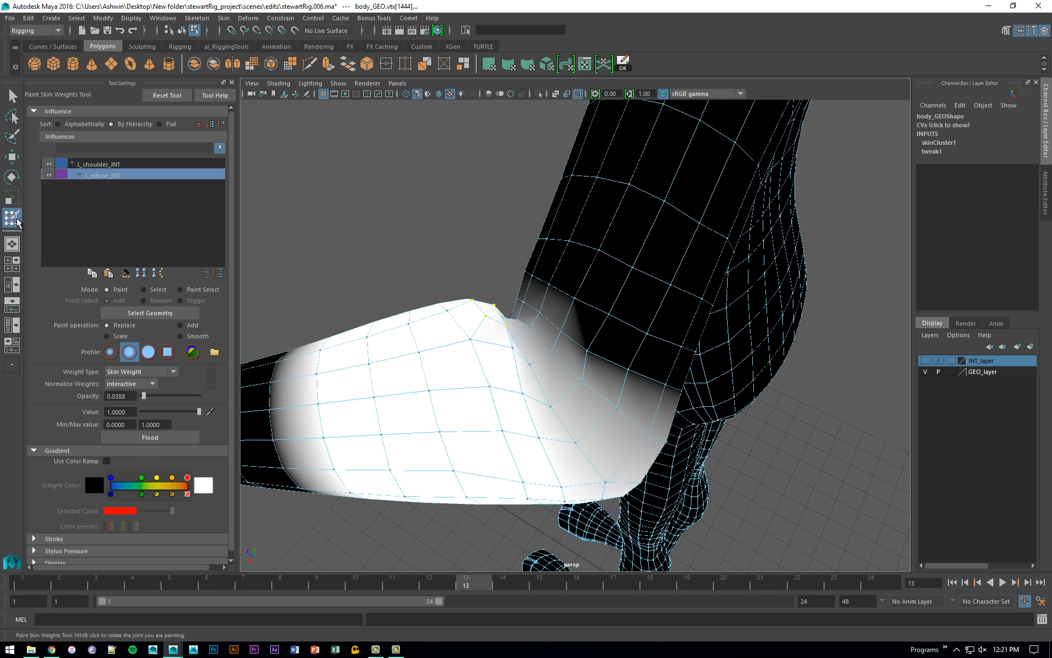
pyautogui.click(181, 336)
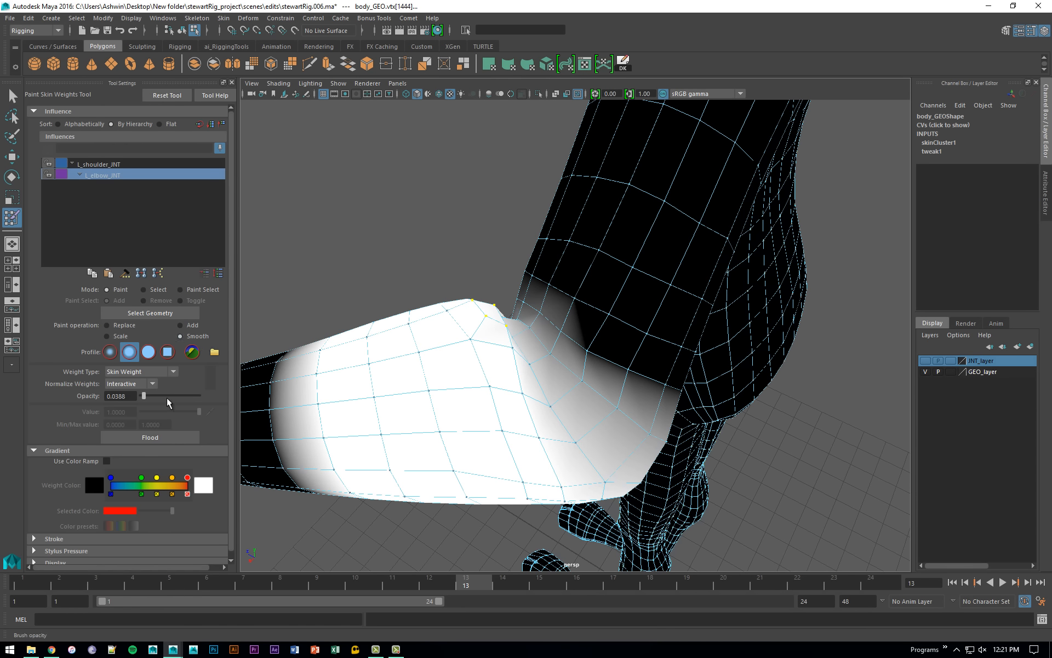
pyautogui.click(179, 435)
pyautogui.click(179, 436)
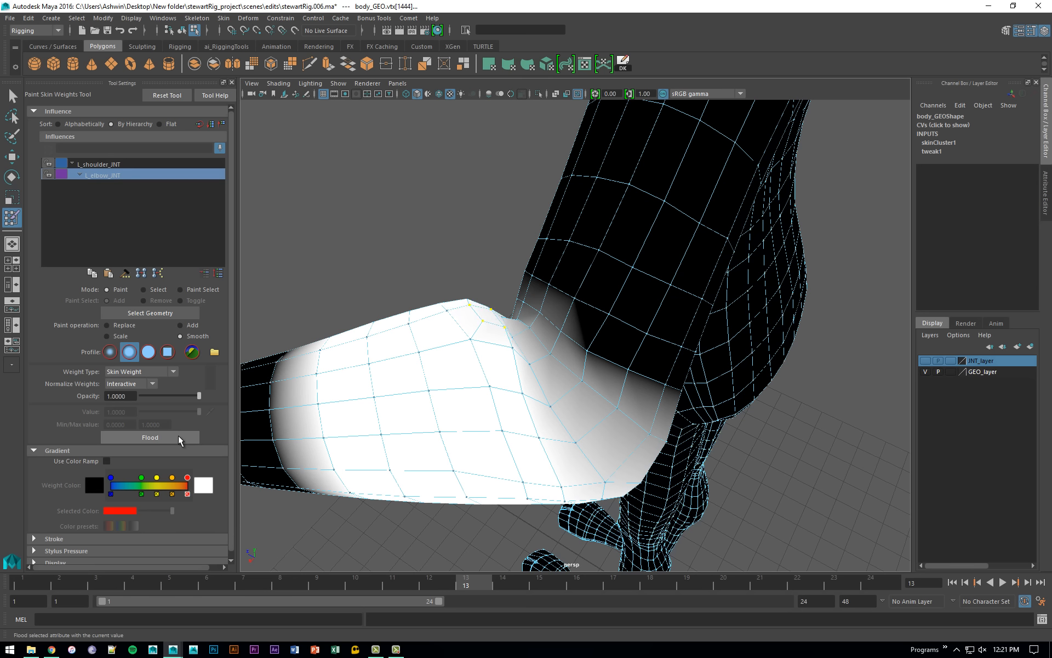
pyautogui.click(179, 435)
# Adjust the vertex selection beside the elbow crease and try flooding it with Smooth at opacity 1.0.
pyautogui.keyDown('alt'); pyautogui.moveTo(460, 380); pyautogui.dragTo(500, 378); pyautogui.keyUp('alt')
pyautogui.press('q')
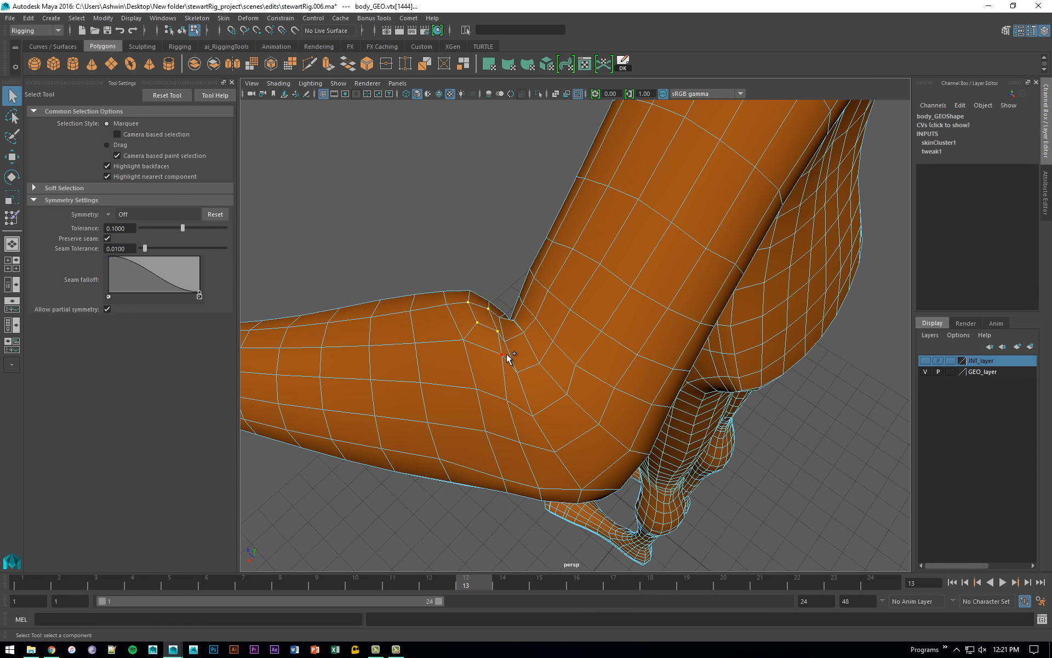
pyautogui.keyDown('ctrl'); pyautogui.click(509, 342); pyautogui.keyUp('ctrl')
pyautogui.press('y')
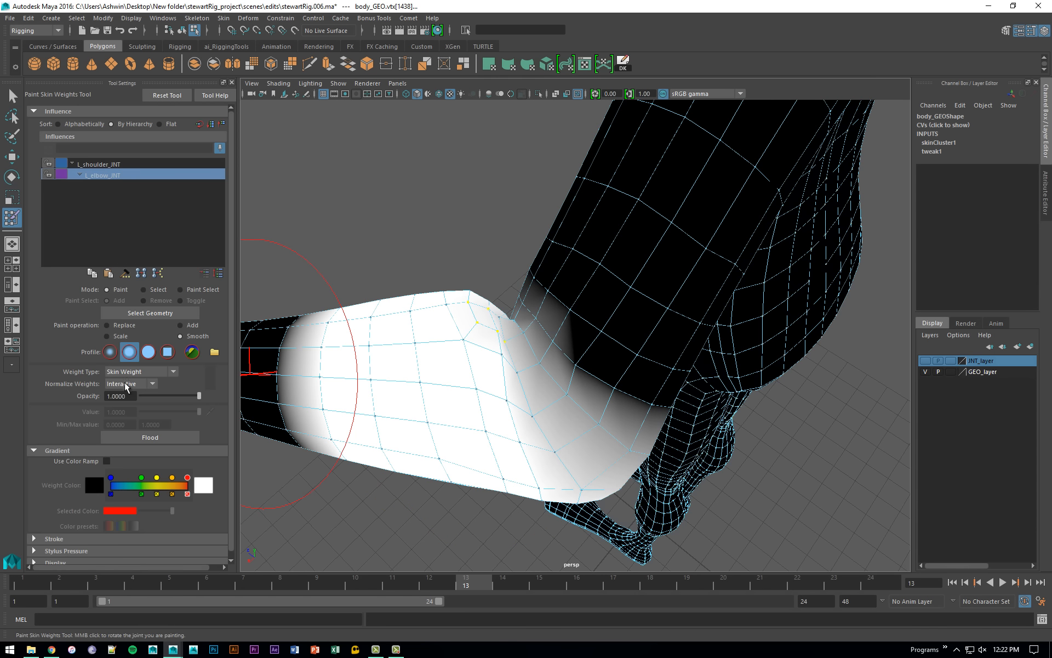
pyautogui.click(170, 437)
# Compare the elbow with and without the last Smooth flood, then undo that flood.
pyautogui.keyDown('alt'); pyautogui.moveTo(476, 406); pyautogui.dragTo(483, 369); pyautogui.keyUp('alt')
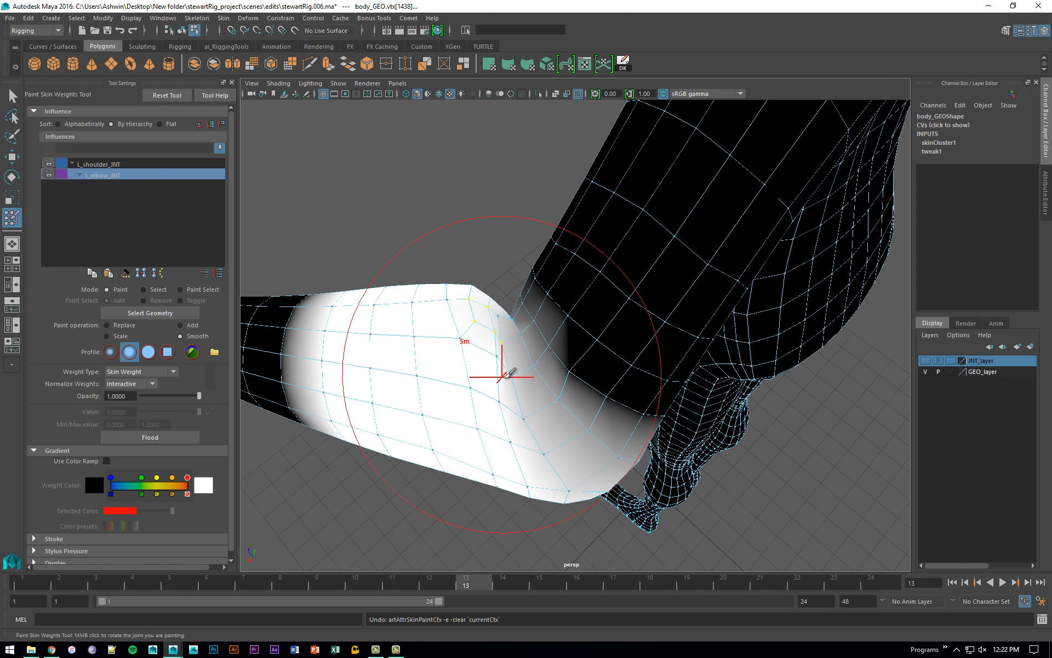
pyautogui.hotkey('shift', 'z')
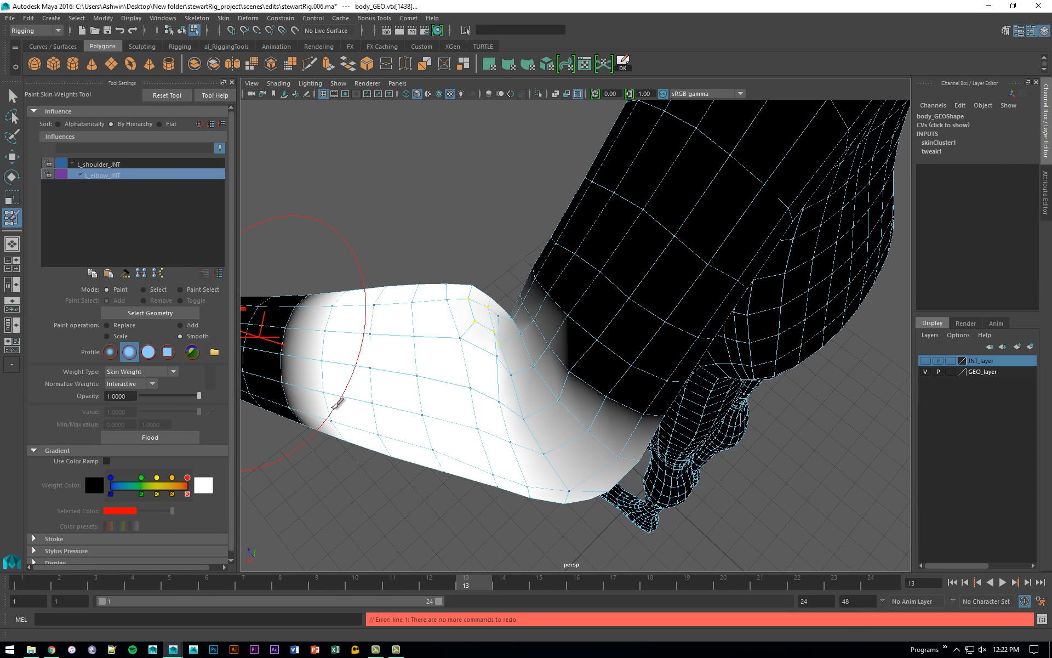
pyautogui.press('z')
# Select a single vertex on the forearm side of the crease and, in Select mode, set its L_elbow_JNT weight to about 0.83.
pyautogui.moveTo(466, 344)
pyautogui.keyDown('alt'); pyautogui.mouseDown()
pyautogui.moveTo(554, 411)
pyautogui.moveTo(536, 375)
pyautogui.mouseUp(); pyautogui.keyUp('alt')
pyautogui.press('q')
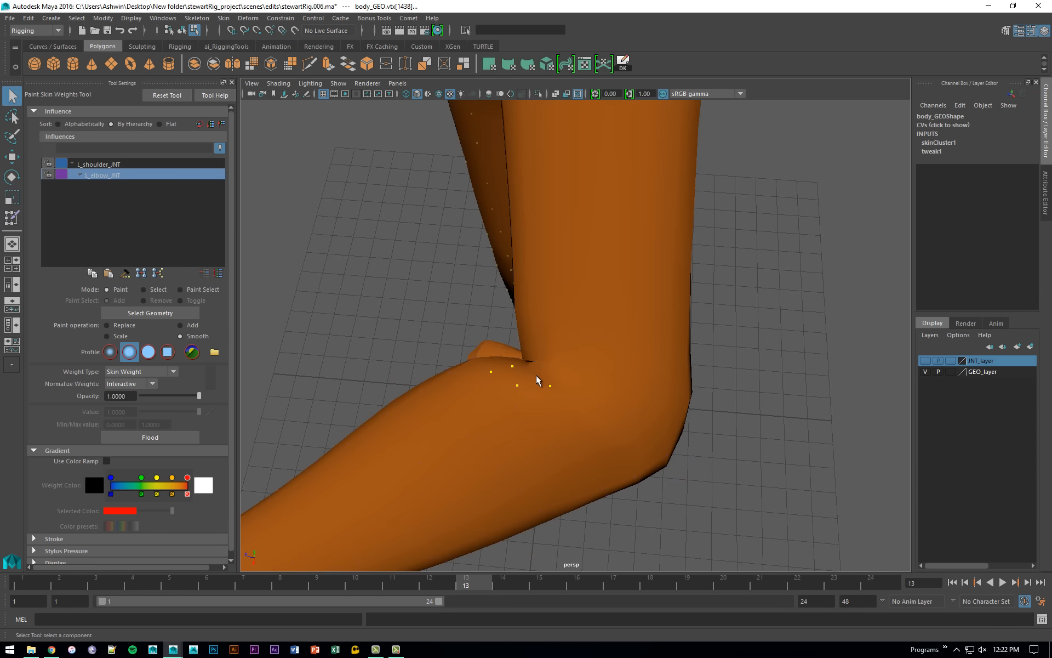
pyautogui.click(11, 218)
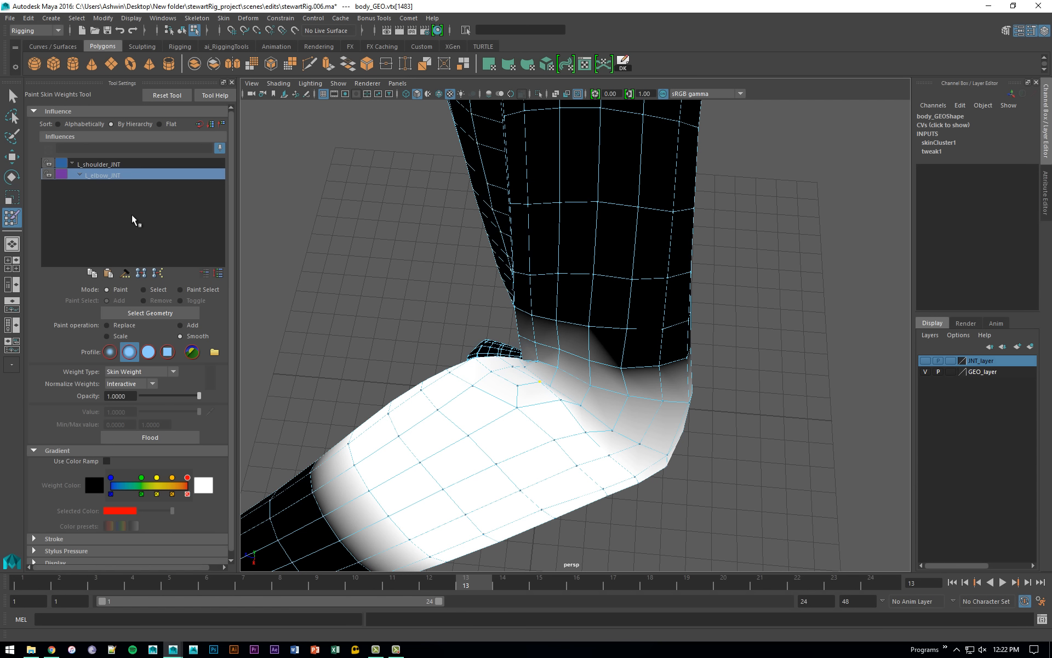
pyautogui.click(143, 290)
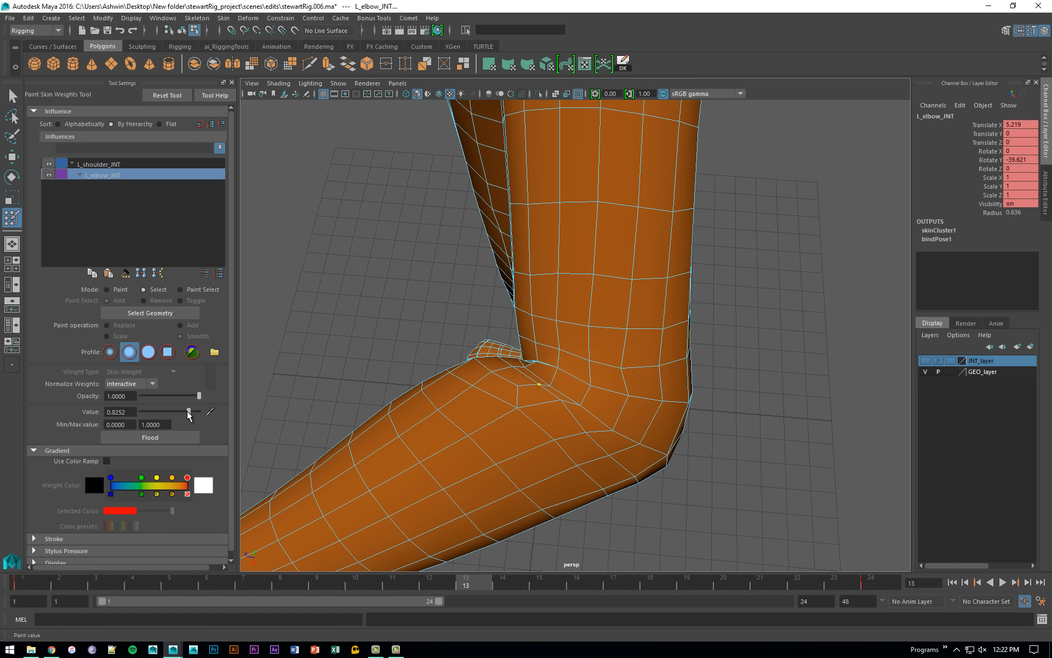
# Select the next crease vertex towards the elbow, undo a trial smooth on it, and set its L_elbow_JNT weight to about 0.96.
pyautogui.click(562, 410)
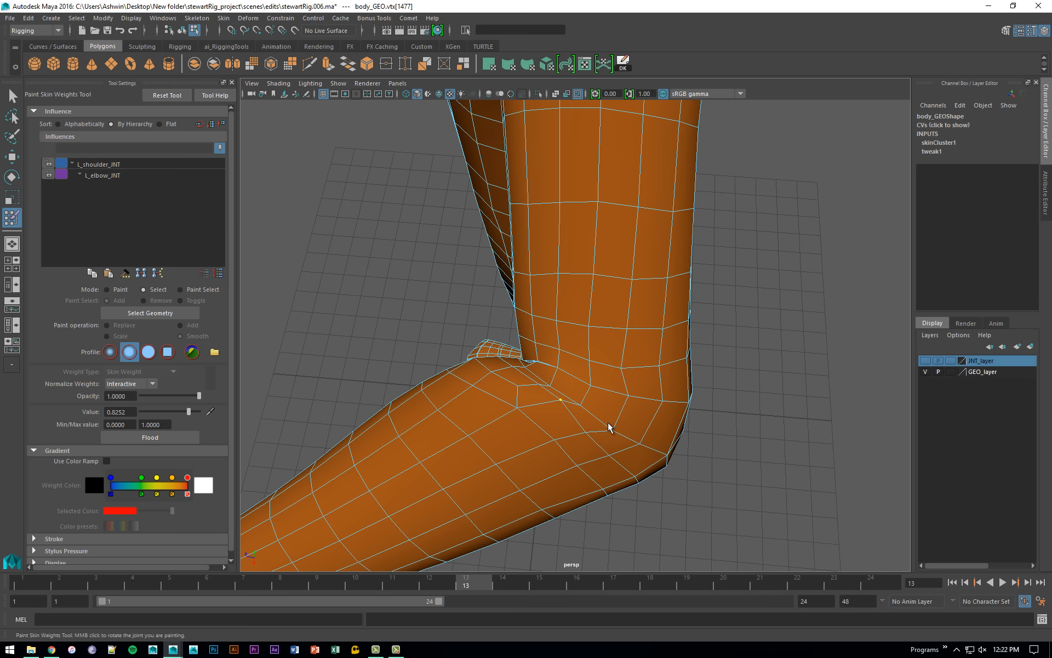
pyautogui.press('g')
pyautogui.hotkey('ctrl', 'z')
pyautogui.click(105, 174)
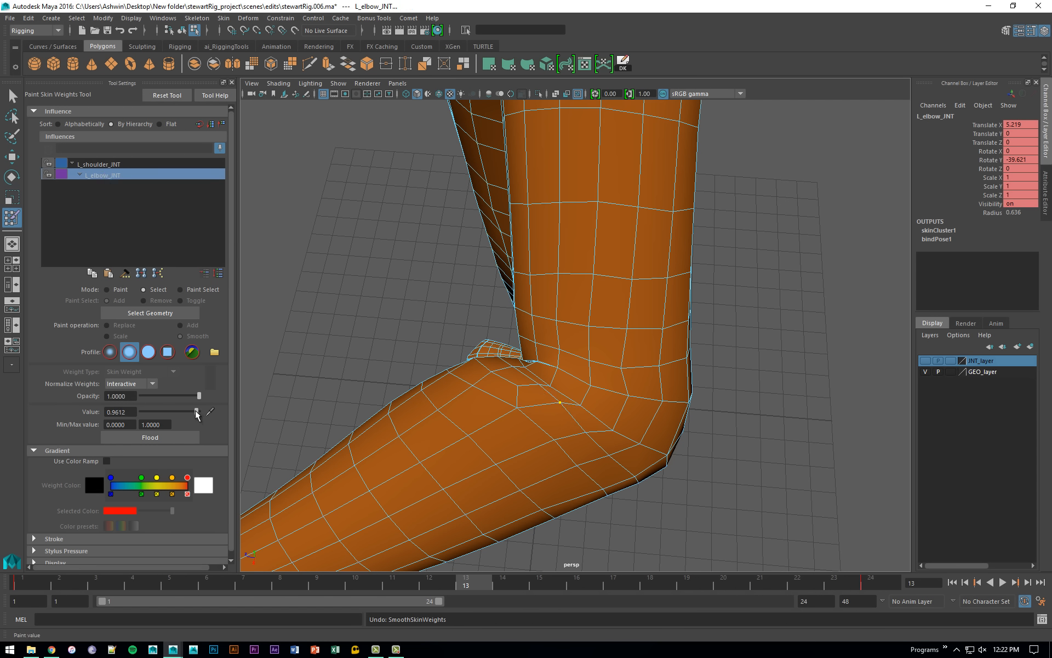
# Select the single crease vertex on the opposite side of the elbow and set its L_elbow_JNT weight to about 0.92.
pyautogui.keyDown('alt'); pyautogui.moveTo(548, 378); pyautogui.dragTo(607, 370); pyautogui.keyUp('alt')
pyautogui.click(597, 366)
pyautogui.click(113, 176)
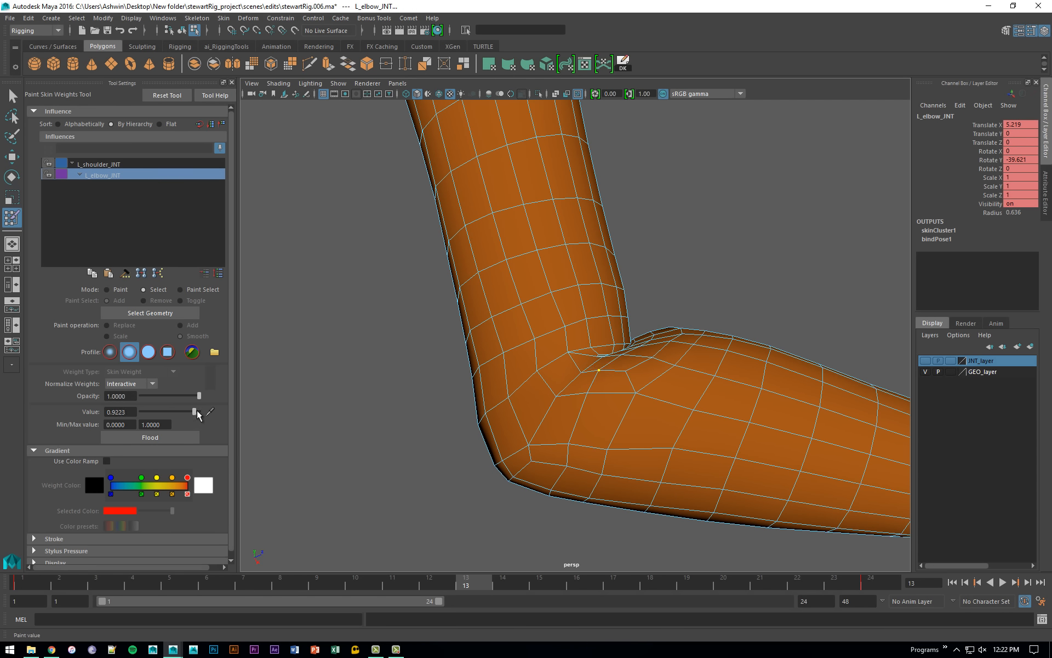
# Select the upper-arm vertices bordering the crease and smooth their L_elbow_JNT weights by flooding in Paint mode at opacity 1.0.
pyautogui.keyDown('alt'); pyautogui.moveTo(599, 369); pyautogui.dragTo(616, 344); pyautogui.keyUp('alt')
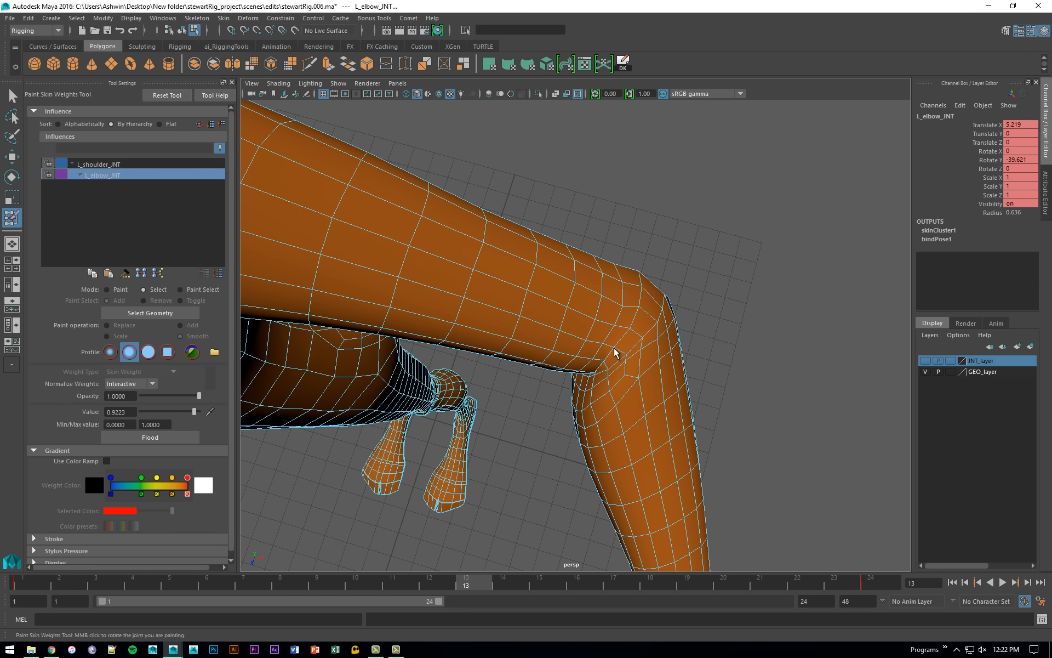
pyautogui.click(614, 348)
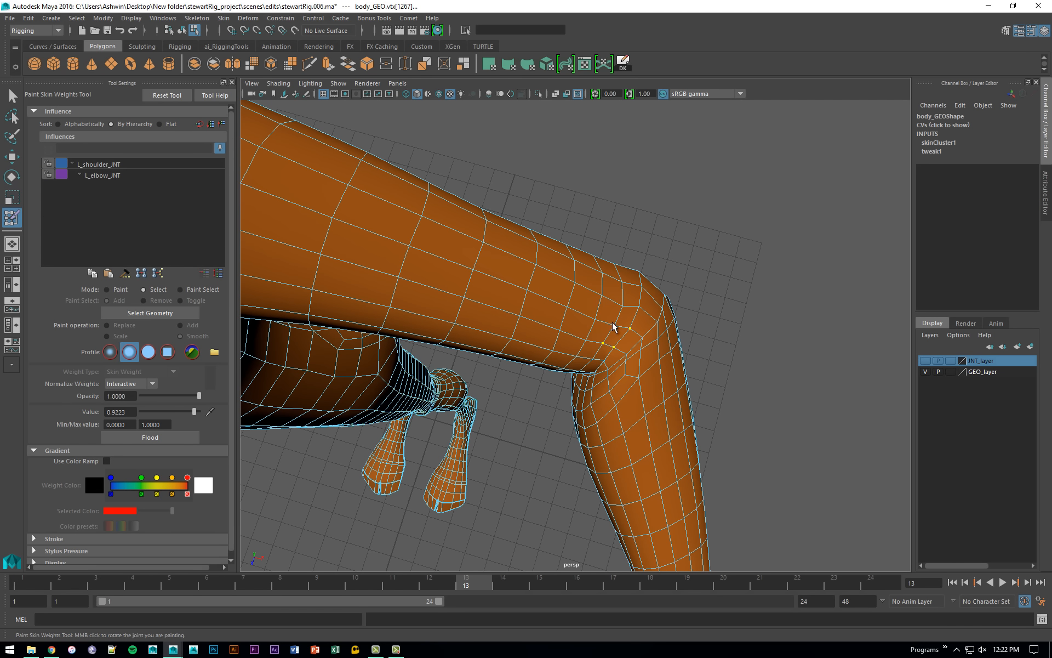
pyautogui.click(113, 175)
pyautogui.click(107, 289)
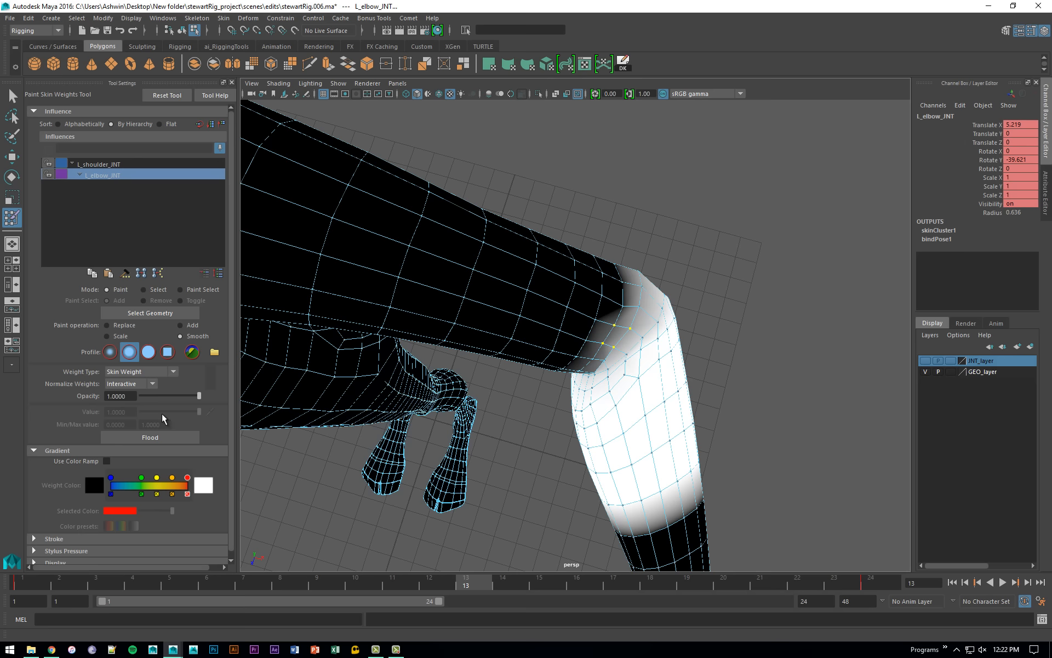
pyautogui.click(149, 437)
# Select the two upper-arm vertices closer to the outer elbow and flood them with Smooth for L_elbow_JNT at opacity 1.0.
pyautogui.keyDown('alt'); pyautogui.moveTo(581, 337); pyautogui.dragTo(623, 336); pyautogui.keyUp('alt')
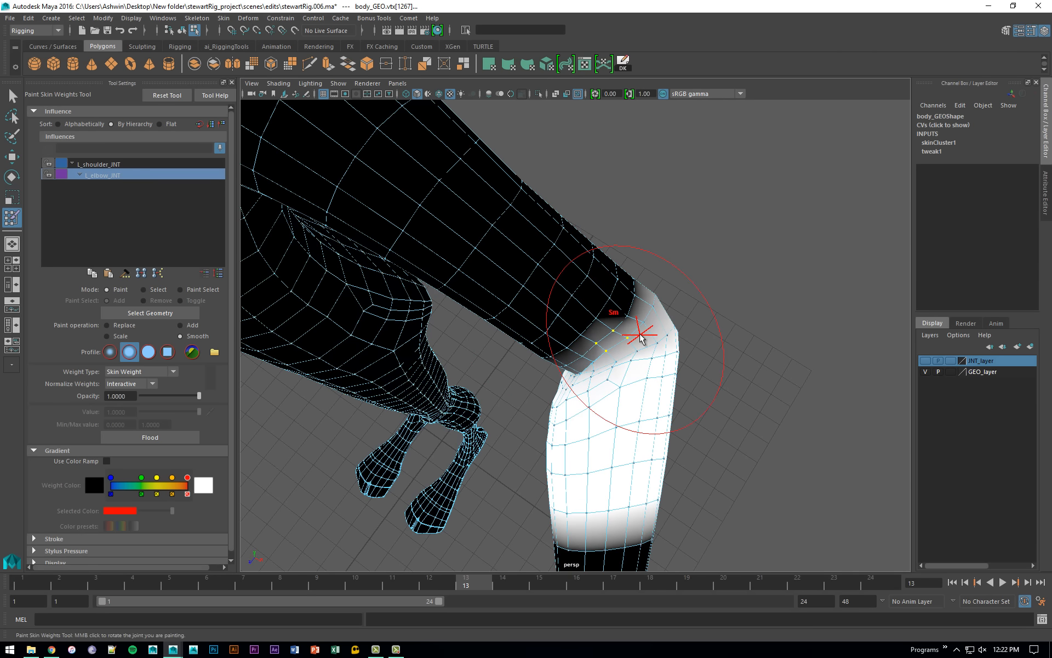
pyautogui.press('q')
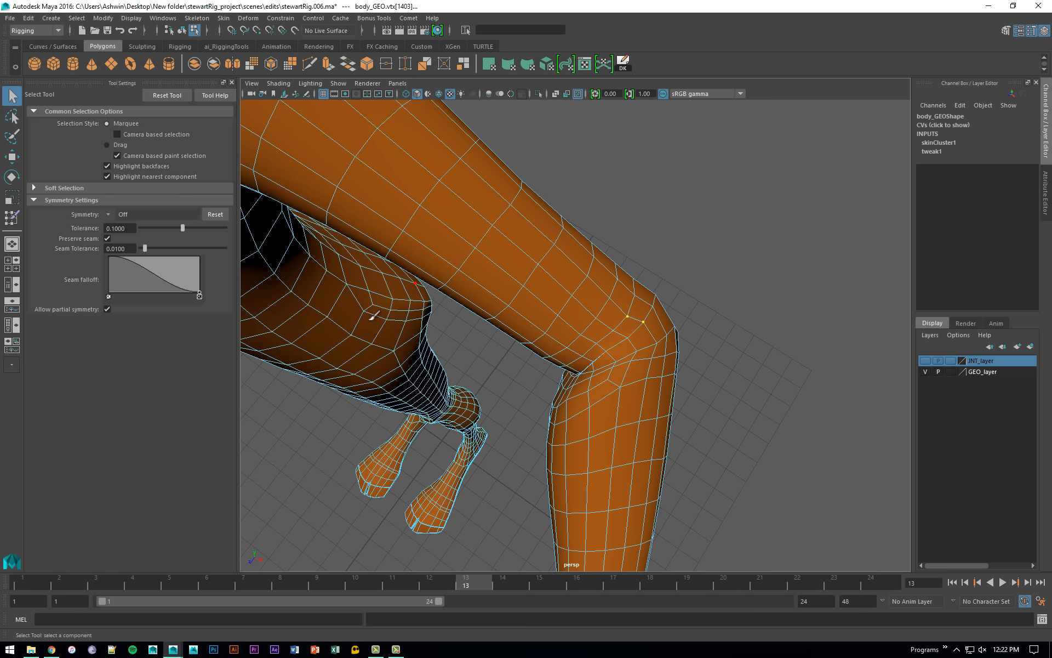
pyautogui.press('y')
pyautogui.click(186, 434)
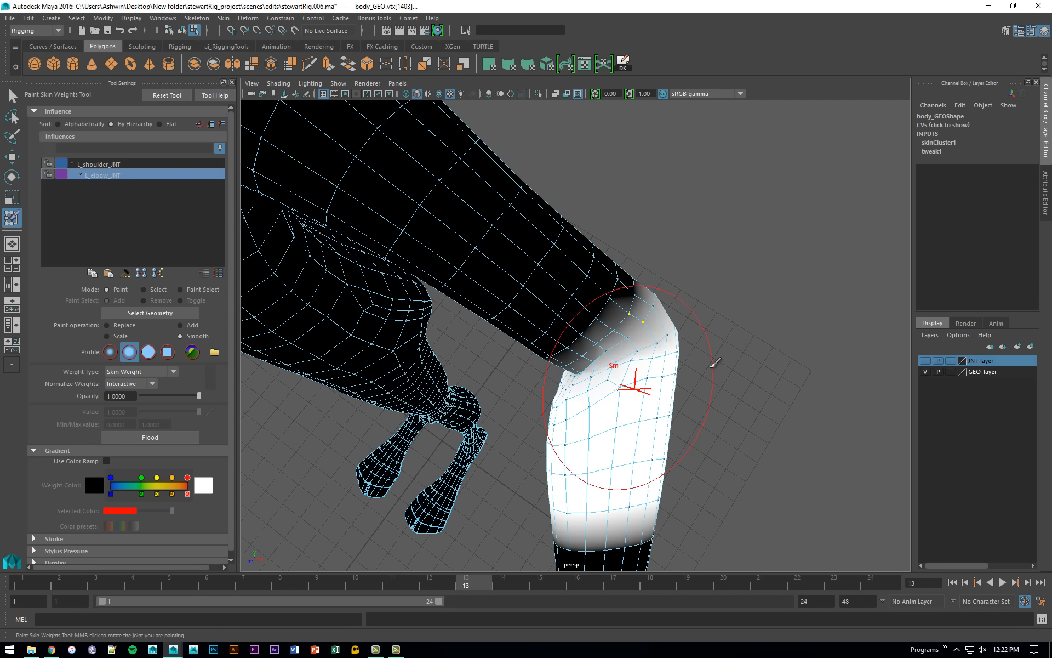
# Select the vertex loop around the upper arm just above the elbow and flood its L_elbow_JNT weights with Smooth.
pyautogui.moveTo(715, 361)
pyautogui.keyDown('alt'); pyautogui.mouseDown()
pyautogui.moveTo(616, 305)
pyautogui.moveTo(576, 352)
pyautogui.moveTo(453, 266)
pyautogui.moveTo(556, 299)
pyautogui.moveTo(616, 346)
pyautogui.moveTo(754, 393)
pyautogui.moveTo(655, 324)
pyautogui.mouseUp(); pyautogui.keyUp('alt')
pyautogui.press('q')
pyautogui.press('y')
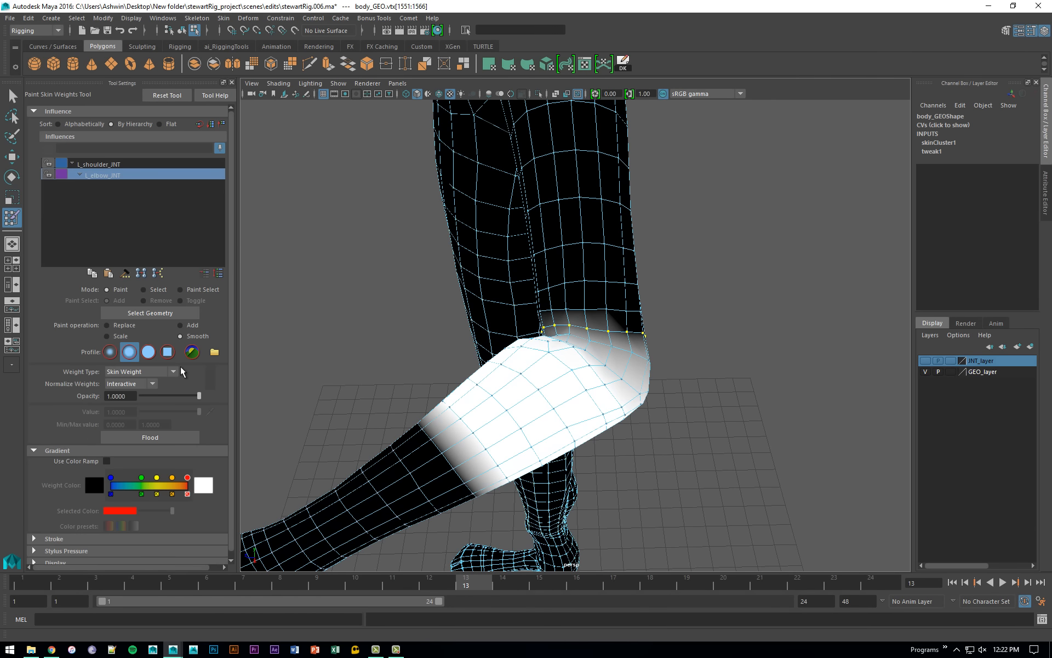
pyautogui.click(188, 437)
# Select the vertex loop running across the elbow bend and, in Select mode, set its L_elbow_JNT weight to about 0.73.
pyautogui.moveTo(553, 421)
pyautogui.keyDown('alt'); pyautogui.mouseDown()
pyautogui.moveTo(486, 402)
pyautogui.moveTo(491, 301)
pyautogui.moveTo(444, 343)
pyautogui.moveTo(546, 403)
pyautogui.moveTo(519, 355)
pyautogui.moveTo(545, 333)
pyautogui.mouseUp(); pyautogui.keyUp('alt')
pyautogui.press('q')
pyautogui.keyDown('alt'); pyautogui.moveTo(597, 367); pyautogui.dragTo(566, 382); pyautogui.keyUp('alt')
pyautogui.keyDown('shift'); pyautogui.doubleClick(553, 324); pyautogui.keyUp('shift')
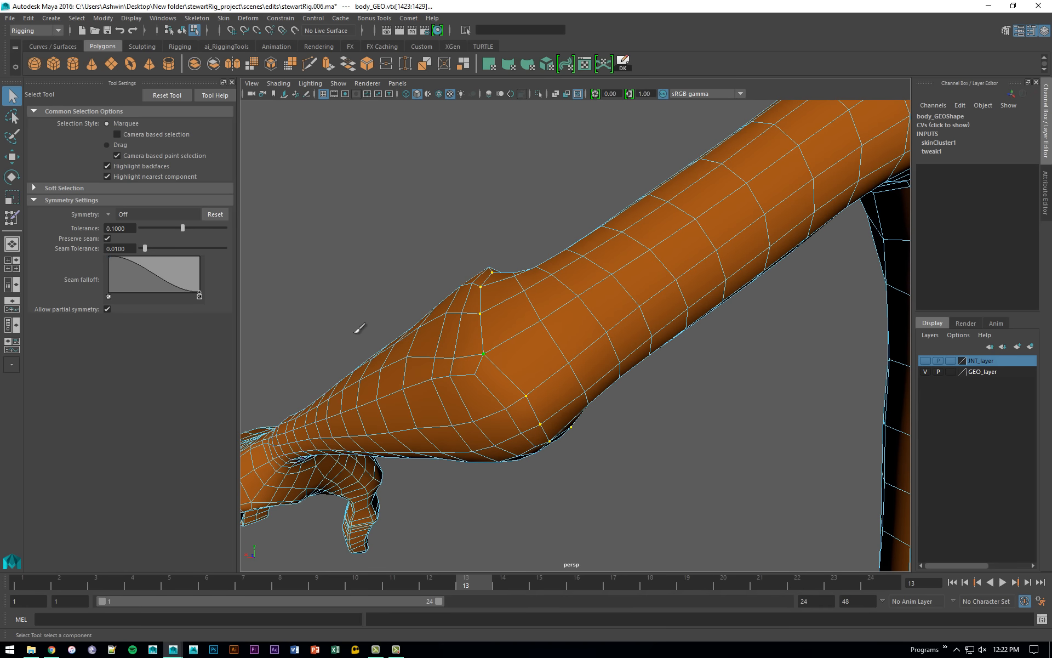
pyautogui.press('y')
pyautogui.click(143, 289)
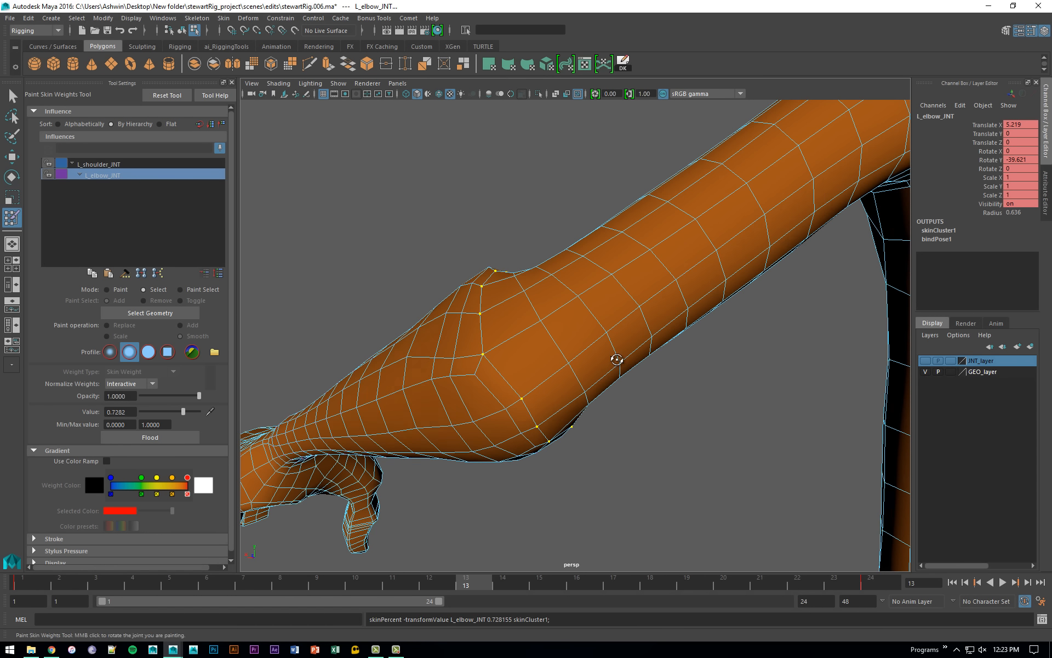
# Deselect the loop's inner crease vertices and set the remaining outer elbow vertices to an L_elbow_JNT weight of about 0.41.
pyautogui.keyDown('alt'); pyautogui.moveTo(615, 357); pyautogui.dragTo(564, 371); pyautogui.keyUp('alt')
pyautogui.keyDown('ctrl'); pyautogui.moveTo(426, 205); pyautogui.dragTo(568, 331); pyautogui.keyUp('ctrl')
pyautogui.keyDown('alt'); pyautogui.moveTo(734, 369); pyautogui.dragTo(658, 394); pyautogui.keyUp('alt')
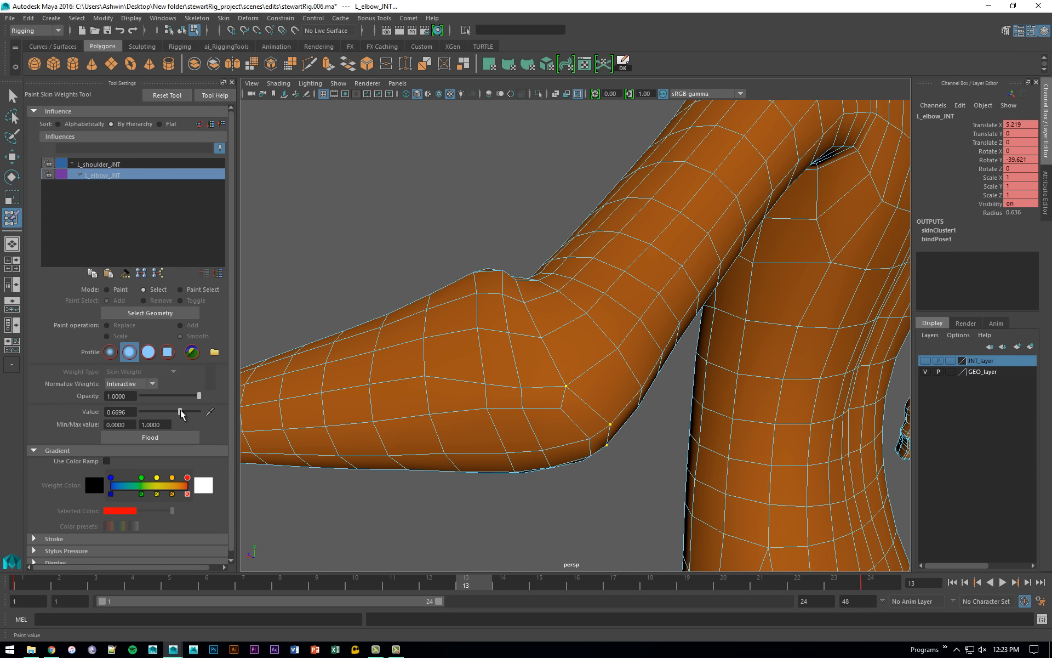
pyautogui.moveTo(182, 411); pyautogui.dragTo(165, 411)
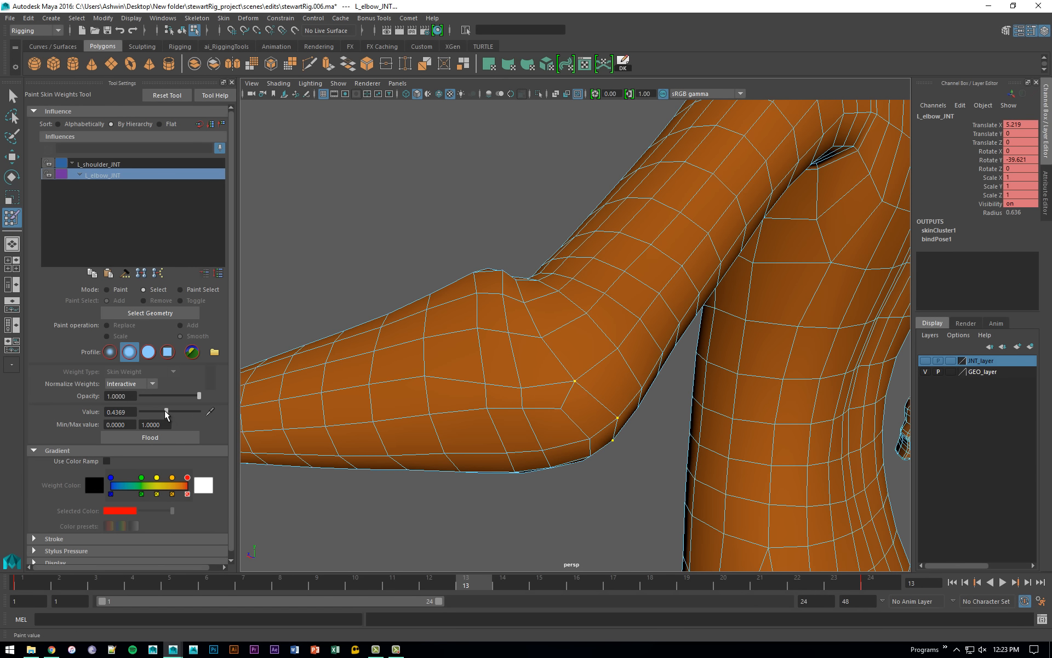
# Select the neighbouring row of outer elbow vertices on the forearm side and set their L_elbow_JNT weight to about 0.85.
pyautogui.keyDown('alt'); pyautogui.moveTo(481, 411); pyautogui.dragTo(509, 329); pyautogui.keyUp('alt')
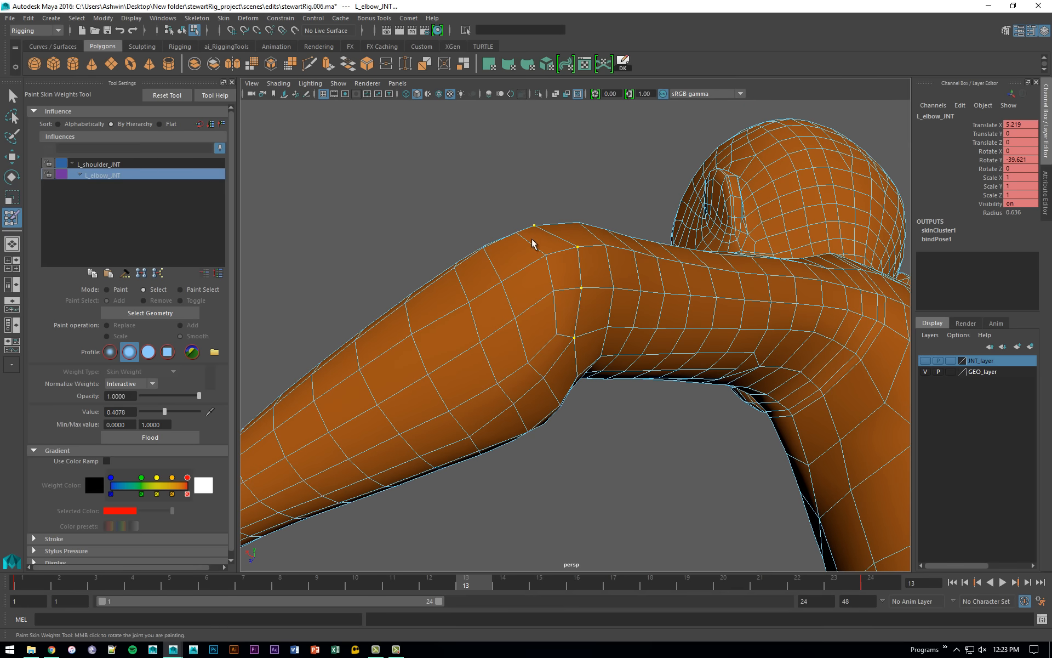
pyautogui.click(517, 232)
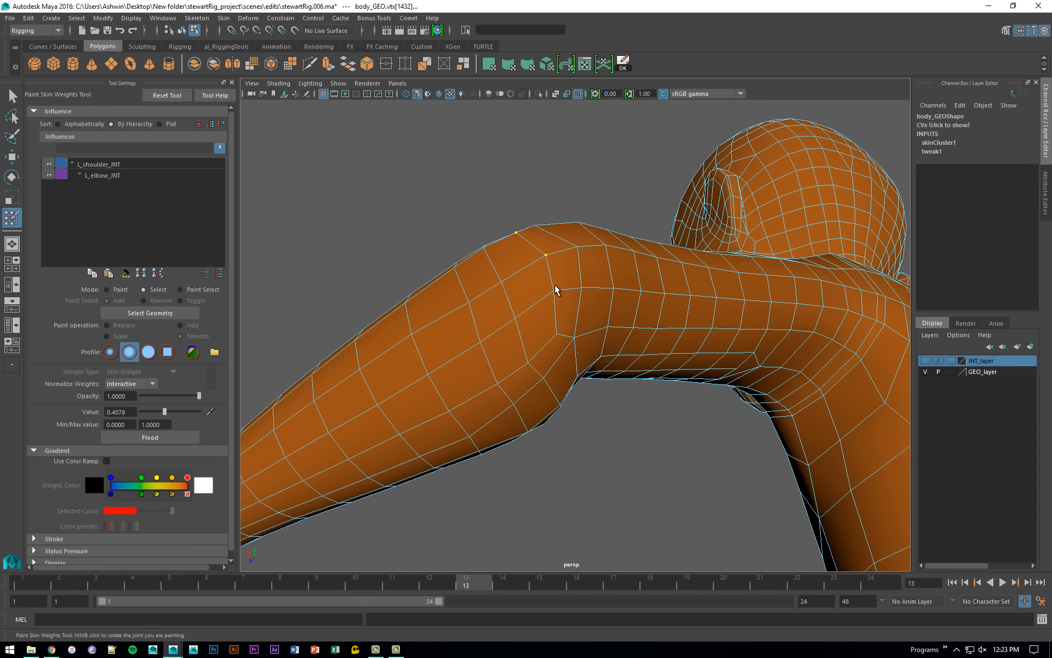
pyautogui.keyDown('alt'); pyautogui.moveTo(557, 331); pyautogui.dragTo(683, 416); pyautogui.keyUp('alt')
pyautogui.click(103, 176)
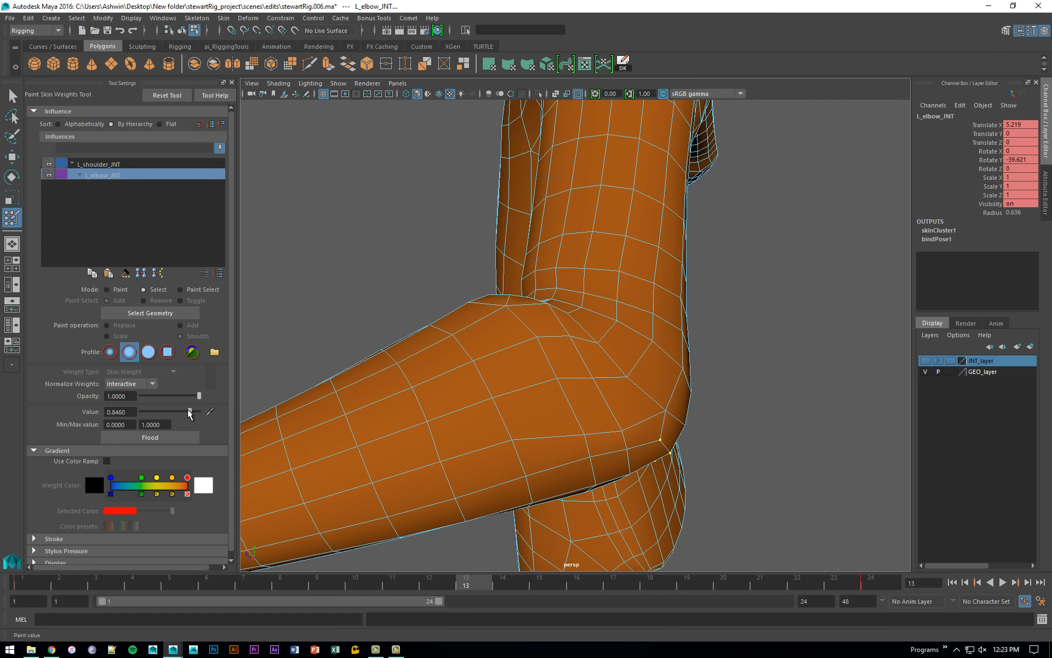
pyautogui.moveTo(186, 414); pyautogui.dragTo(574, 345)
# Select the row of outer elbow vertices on the upper-arm side and set their L_elbow_JNT weight to about 0.34.
pyautogui.click(550, 334)
pyautogui.keyDown('alt'); pyautogui.moveTo(644, 383); pyautogui.dragTo(697, 434); pyautogui.keyUp('alt')
pyautogui.click(102, 176)
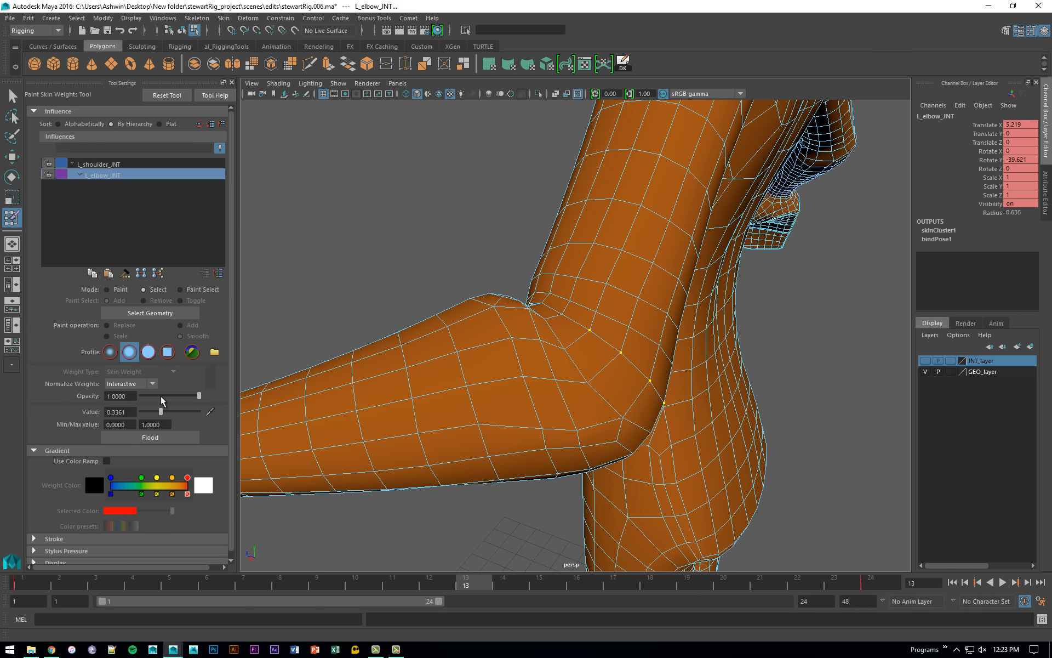
pyautogui.moveTo(169, 409); pyautogui.dragTo(161, 410)
# Inspect the whole bent arm, then select individual vertices along the inner elbow crease and smooth their skin weights one at a time.
pyautogui.keyDown('alt'); pyautogui.moveTo(570, 395); pyautogui.dragTo(529, 350); pyautogui.keyUp('alt')
pyautogui.keyDown('alt'); pyautogui.moveTo(528, 349); pyautogui.dragTo(450, 326, button='right'); pyautogui.keyUp('alt')
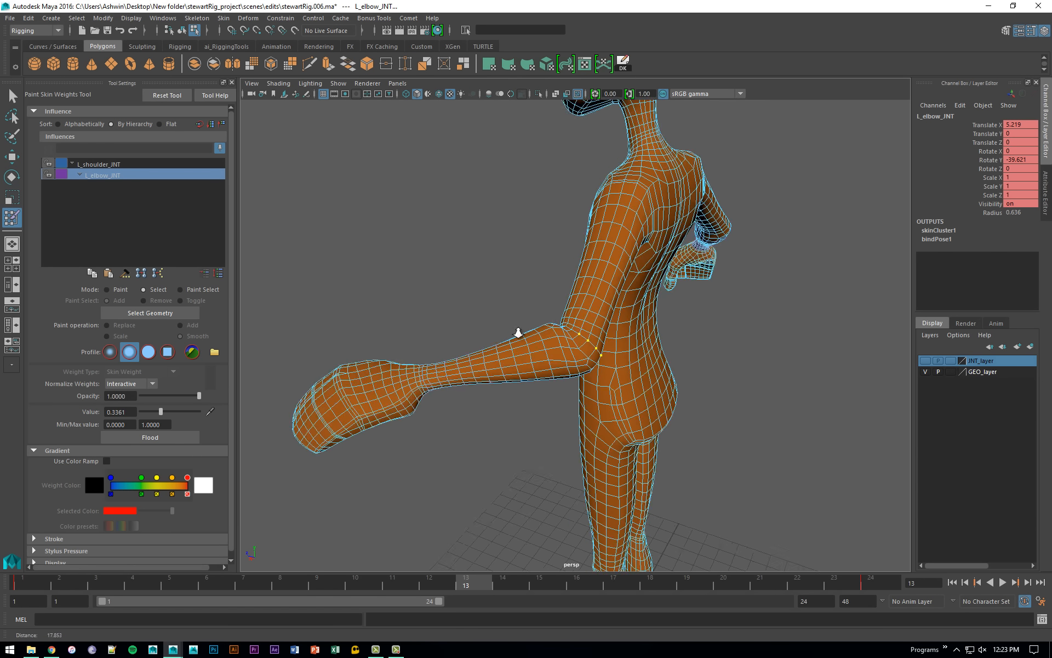
pyautogui.keyDown('alt'); pyautogui.moveTo(517, 331); pyautogui.dragTo(571, 371); pyautogui.keyUp('alt')
pyautogui.keyDown('alt'); pyautogui.moveTo(570, 371); pyautogui.dragTo(627, 383, button='right'); pyautogui.keyUp('alt')
pyautogui.keyDown('alt'); pyautogui.moveTo(588, 374); pyautogui.dragTo(535, 337); pyautogui.keyUp('alt')
pyautogui.moveTo(501, 286); pyautogui.dragTo(591, 367)
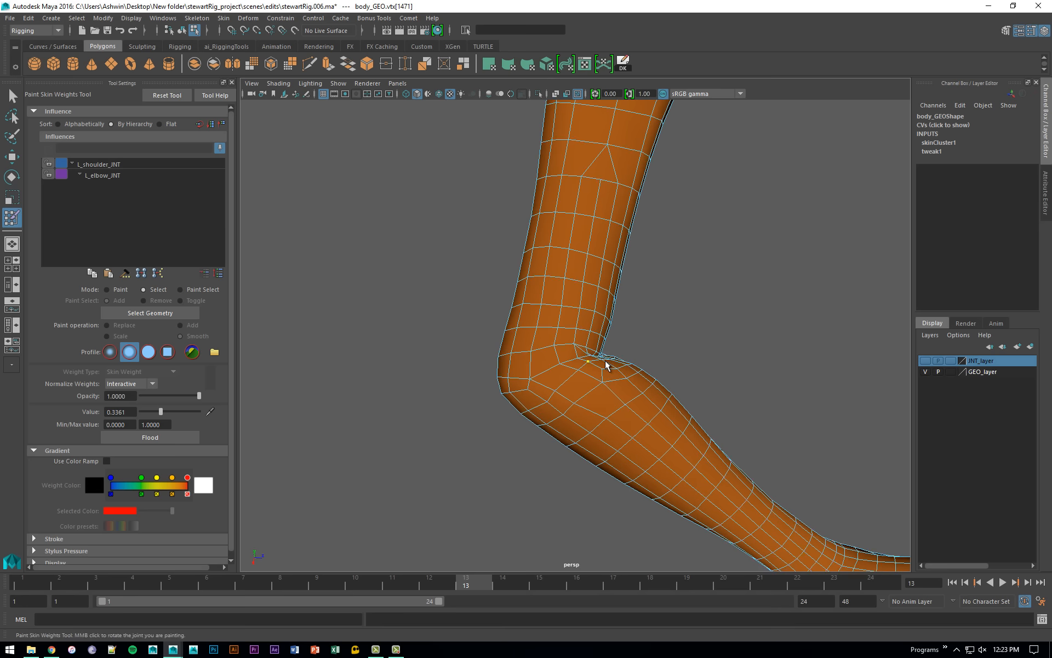
pyautogui.press('g')
pyautogui.click(626, 378)
pyautogui.press('g')
# Select the vertex on top of the forearm bulge beside the crease and set its L_elbow_JNT weight to about 0.95.
pyautogui.keyDown('alt'); pyautogui.moveTo(653, 413); pyautogui.dragTo(631, 375); pyautogui.keyUp('alt')
pyautogui.press('f')
pyautogui.keyDown('alt'); pyautogui.moveTo(631, 375); pyautogui.dragTo(689, 398, button='right'); pyautogui.keyUp('alt')
pyautogui.moveTo(689, 397)
pyautogui.keyDown('alt'); pyautogui.mouseDown()
pyautogui.moveTo(686, 383)
pyautogui.moveTo(735, 369)
pyautogui.moveTo(718, 411)
pyautogui.moveTo(723, 368)
pyautogui.moveTo(692, 348)
pyautogui.moveTo(694, 329)
pyautogui.mouseUp(); pyautogui.keyUp('alt')
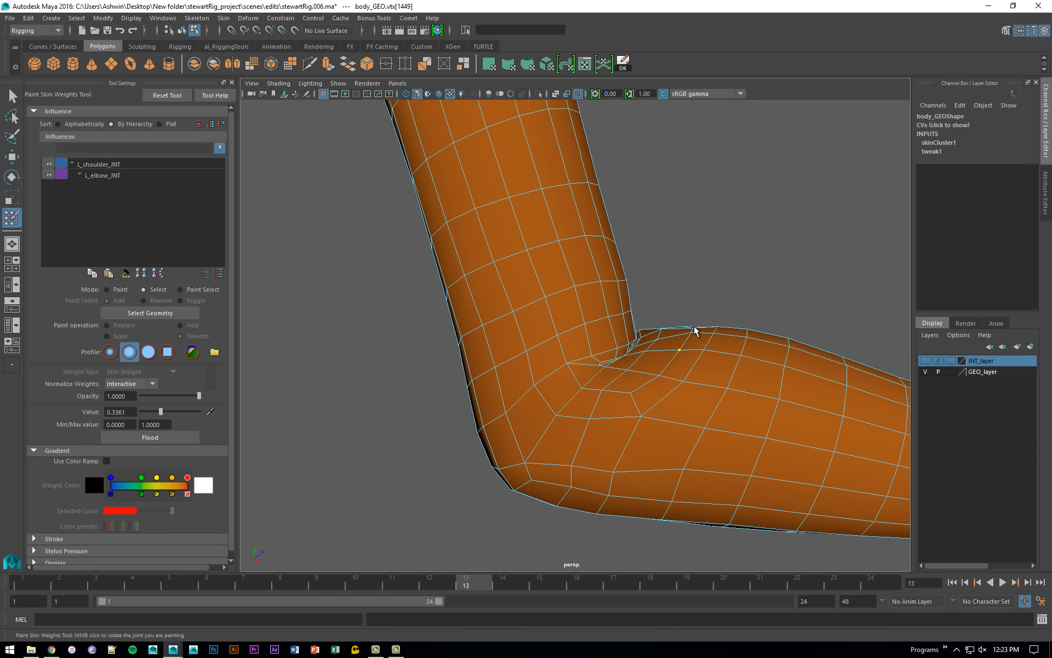
pyautogui.click(100, 174)
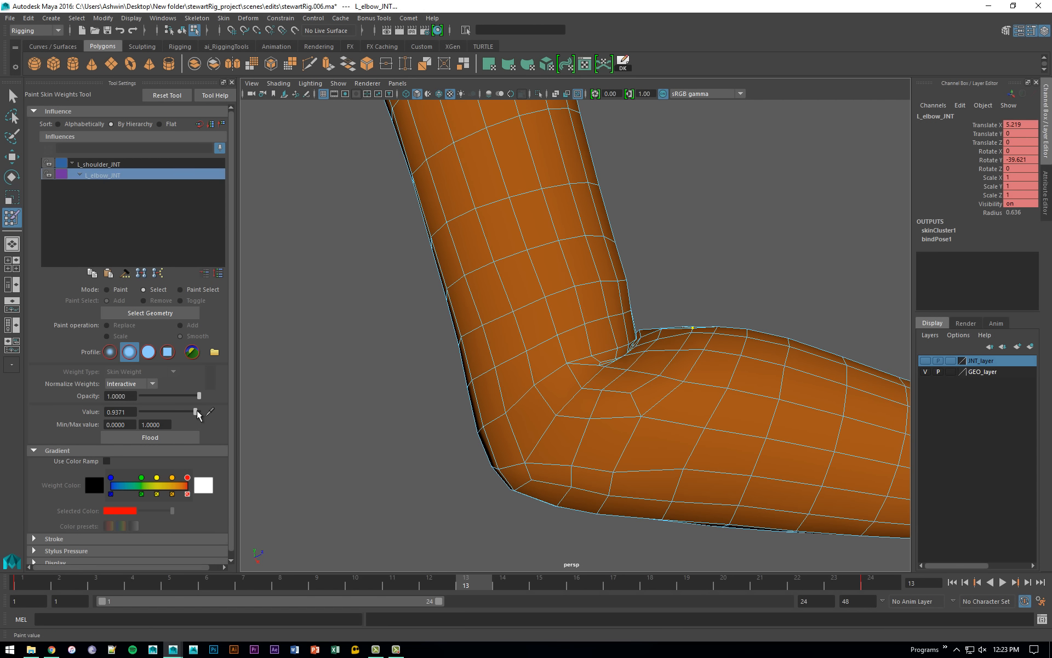
pyautogui.keyDown('alt'); pyautogui.moveTo(629, 388); pyautogui.dragTo(630, 392); pyautogui.keyUp('alt')
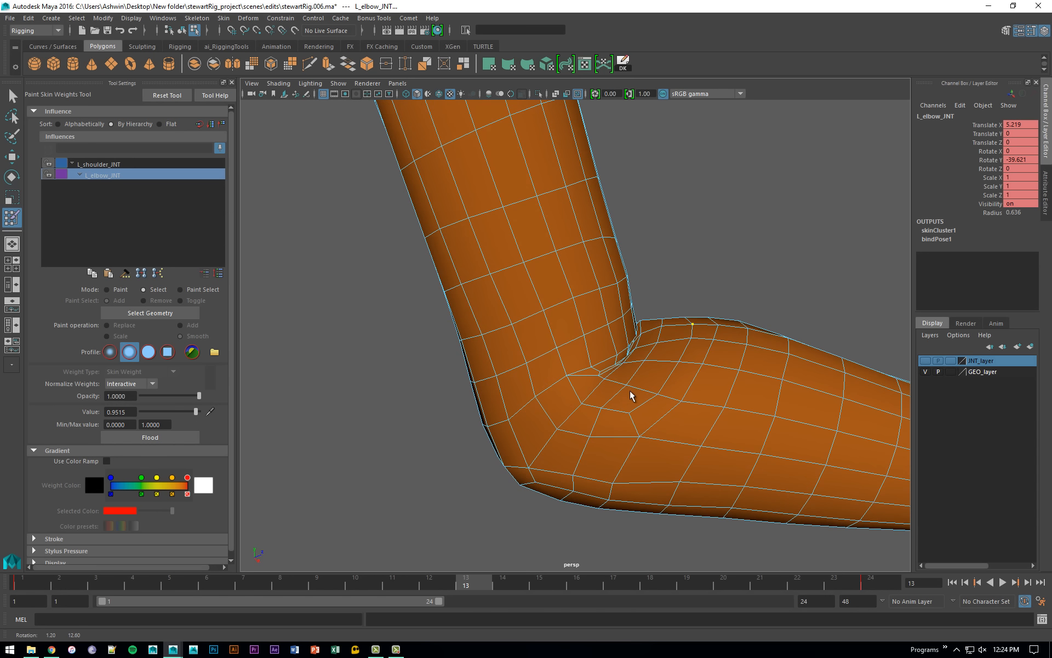
# Select the forearm vertices along the edge of the crease in turn and smooth the skin weights of each.
pyautogui.keyDown('alt'); pyautogui.moveTo(725, 329); pyautogui.dragTo(646, 317); pyautogui.keyUp('alt')
pyautogui.click(625, 338)
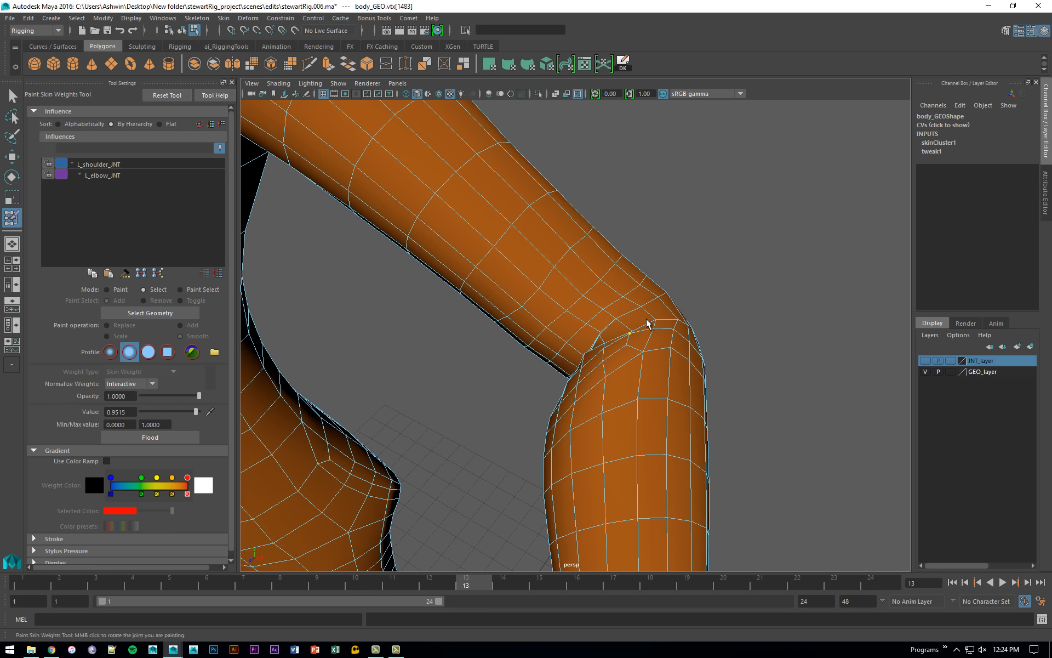
pyautogui.press('g')
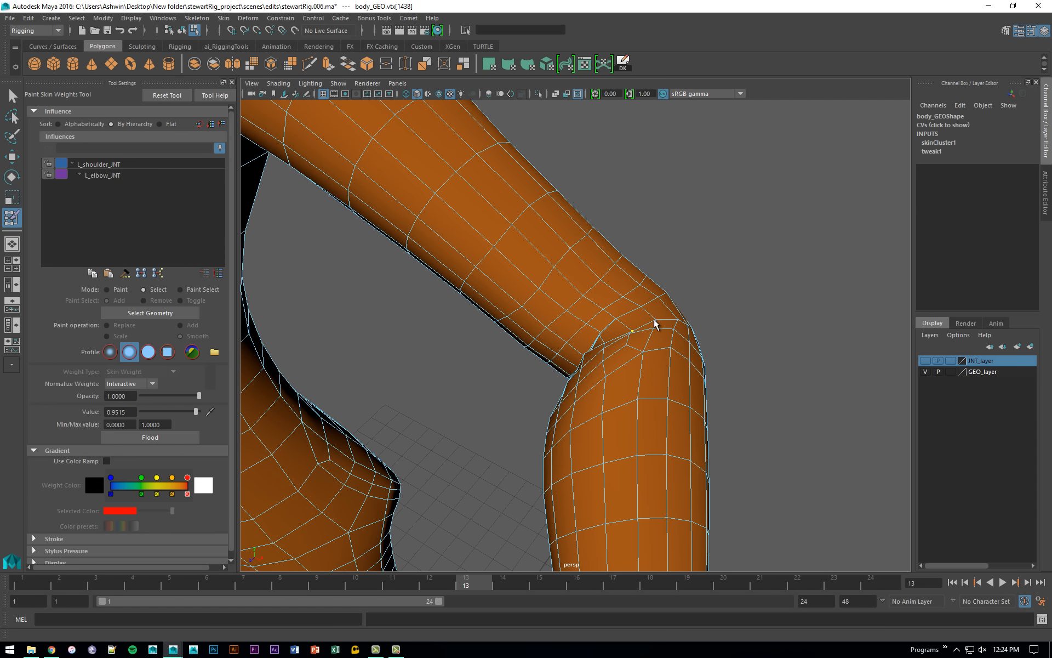
pyautogui.click(655, 320)
pyautogui.press('g')
# Select the single vertex in the dip at the top of the elbow crease and set its L_elbow_JNT weight to about 0.67.
pyautogui.keyDown('alt'); pyautogui.moveTo(696, 379); pyautogui.dragTo(646, 375, button='right'); pyautogui.keyUp('alt')
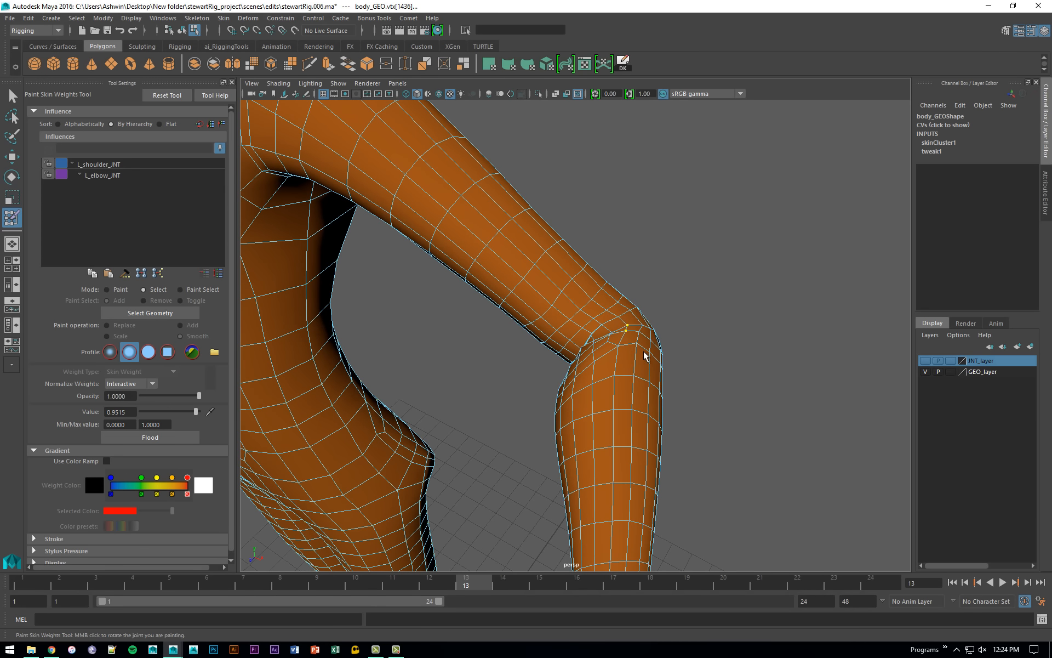
pyautogui.keyDown('alt'); pyautogui.moveTo(645, 355); pyautogui.dragTo(396, 330); pyautogui.keyUp('alt')
pyautogui.keyDown('alt'); pyautogui.moveTo(472, 364); pyautogui.dragTo(543, 351, button='right'); pyautogui.keyUp('alt')
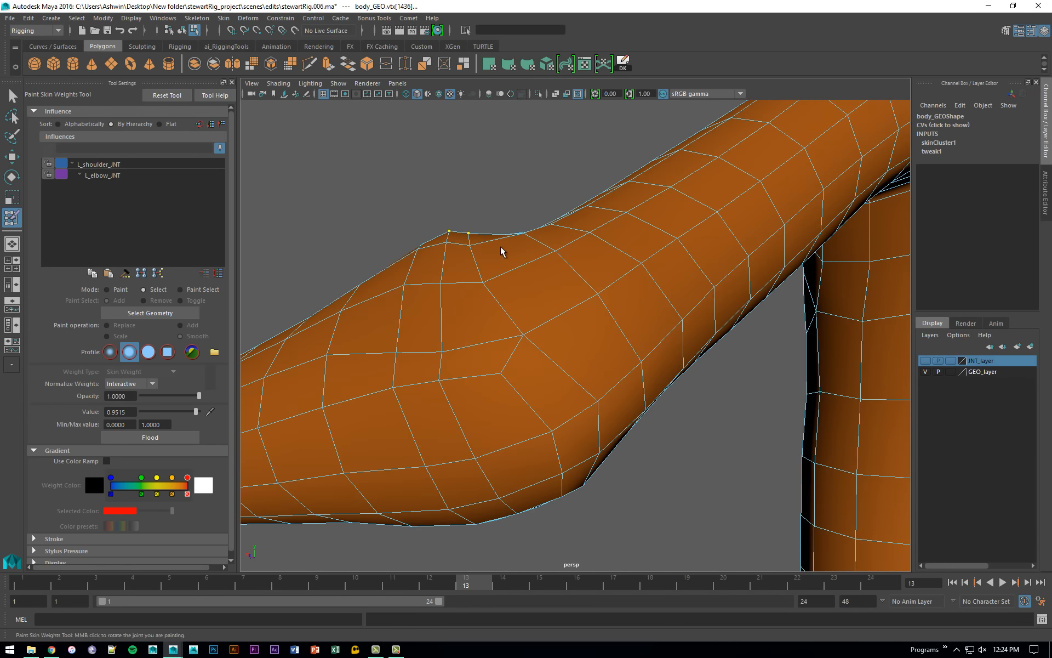
pyautogui.click(419, 212)
pyautogui.moveTo(460, 240); pyautogui.dragTo(462, 242)
pyautogui.keyDown('alt'); pyautogui.moveTo(615, 330); pyautogui.dragTo(508, 270); pyautogui.keyUp('alt')
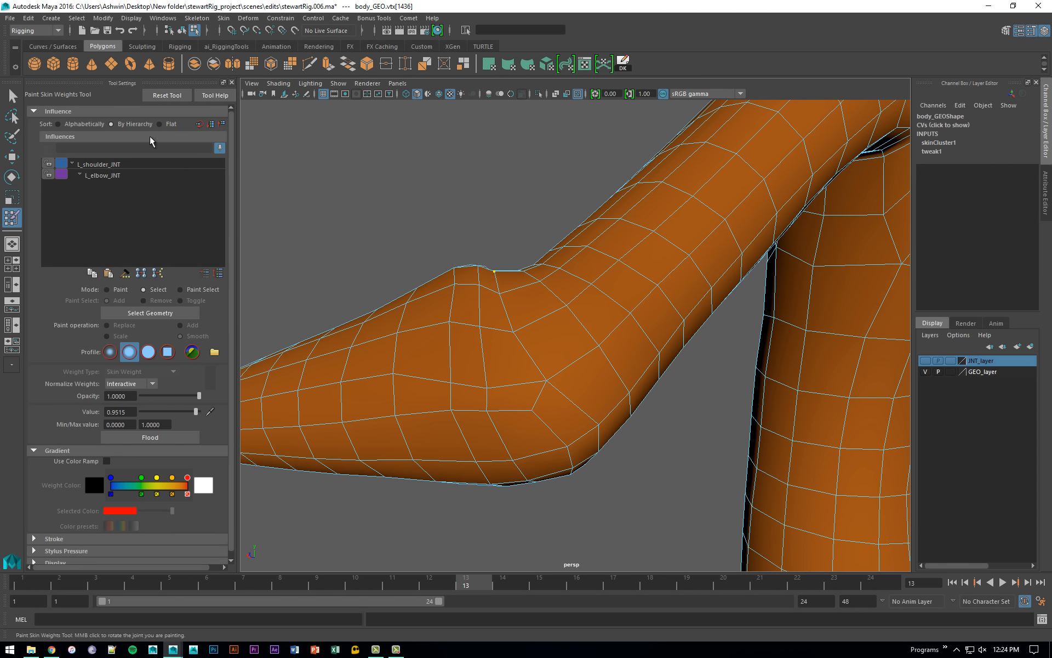
pyautogui.click(121, 174)
pyautogui.moveTo(176, 416); pyautogui.dragTo(180, 416)
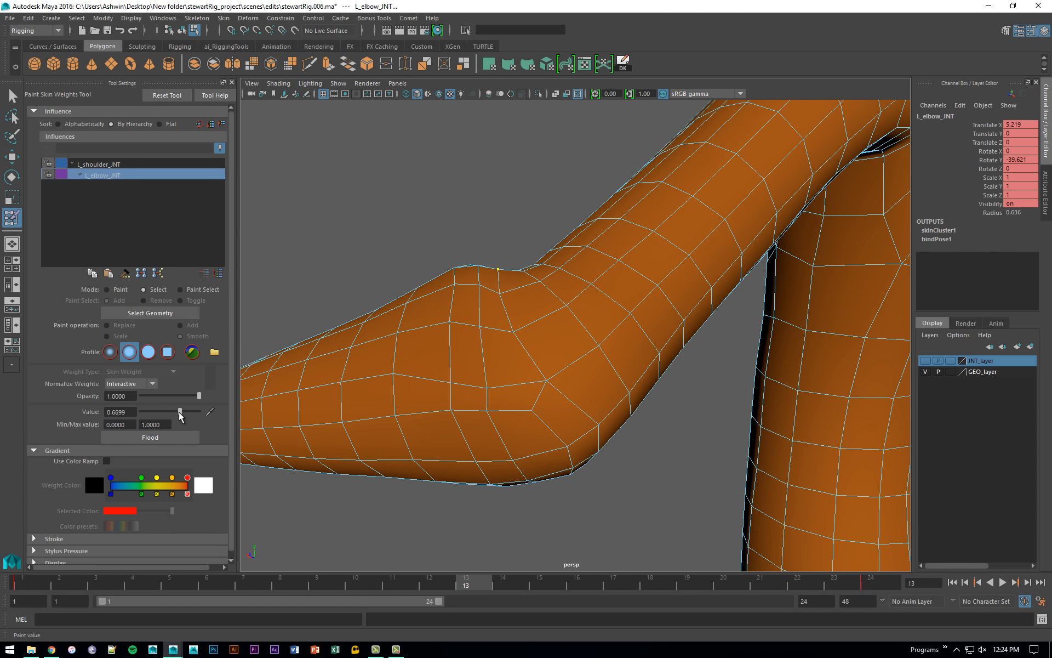
# Select the vertex directly below the crease dip and set its L_elbow_JNT weight to about 0.88.
pyautogui.click(499, 295)
pyautogui.click(185, 175)
pyautogui.moveTo(188, 412); pyautogui.dragTo(194, 412)
# Select the vertex at the inner end of the elbow crease and reduce its L_elbow_JNT weight.
pyautogui.keyDown('alt'); pyautogui.moveTo(670, 241); pyautogui.dragTo(618, 287); pyautogui.keyUp('alt')
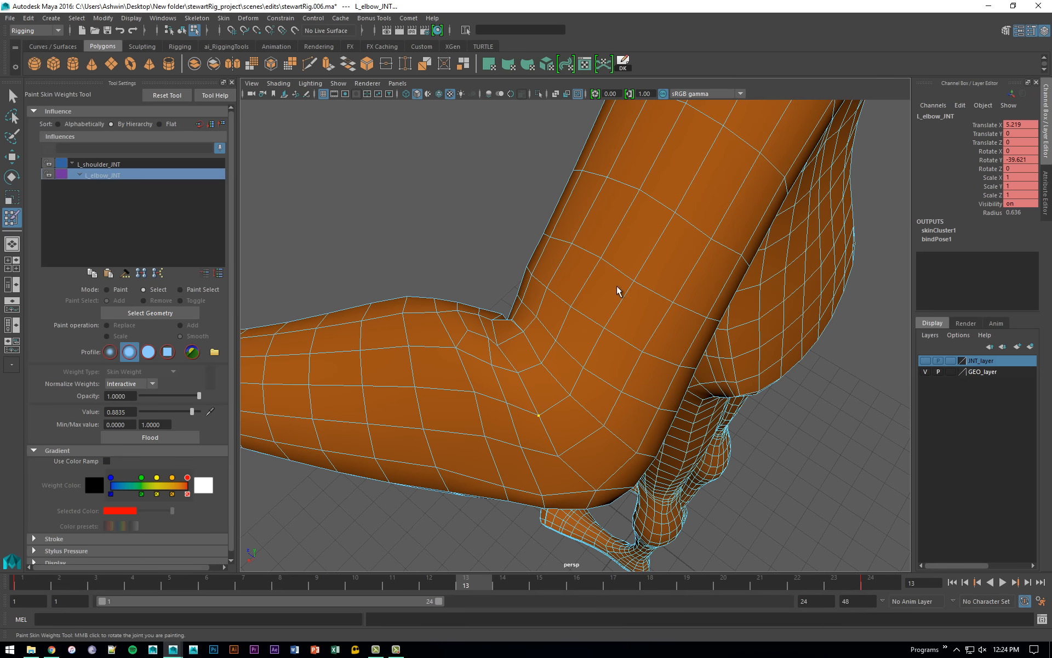
pyautogui.click(504, 345)
pyautogui.click(197, 175)
pyautogui.moveTo(192, 412); pyautogui.dragTo(180, 411)
pyautogui.click(175, 410)
# Select the forearm vertex on the far side of the crease and set its L_elbow_JNT weight to about 0.71.
pyautogui.keyDown('alt'); pyautogui.moveTo(526, 310); pyautogui.dragTo(584, 279); pyautogui.keyUp('alt')
pyautogui.click(651, 281)
pyautogui.click(154, 174)
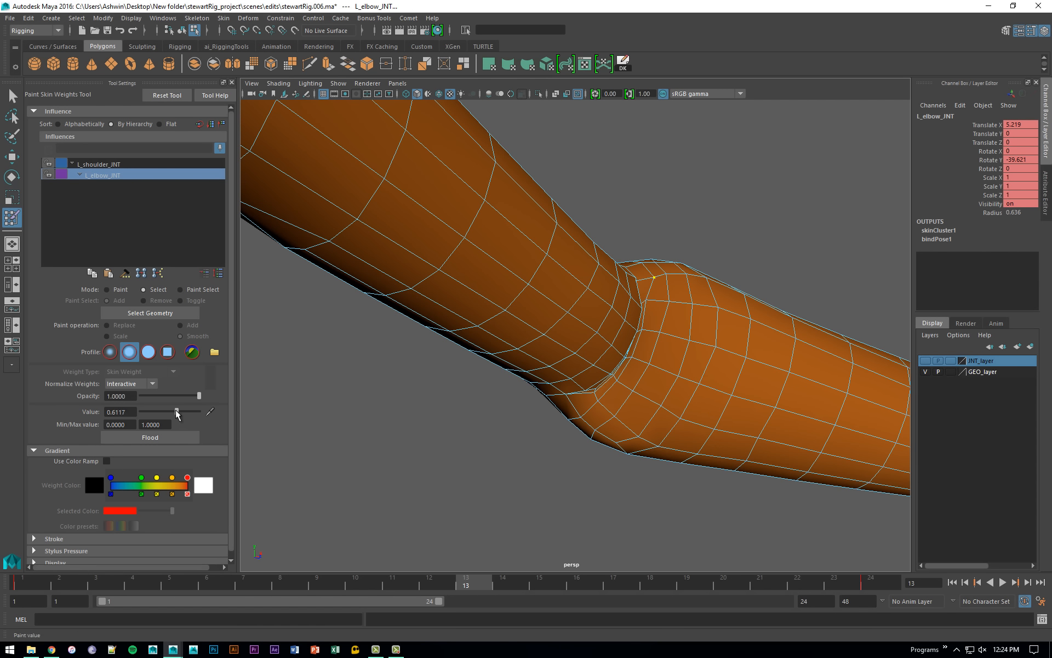
pyautogui.click(180, 411)
pyautogui.click(182, 411)
pyautogui.keyDown('alt'); pyautogui.moveTo(620, 405); pyautogui.dragTo(751, 345); pyautogui.keyUp('alt')
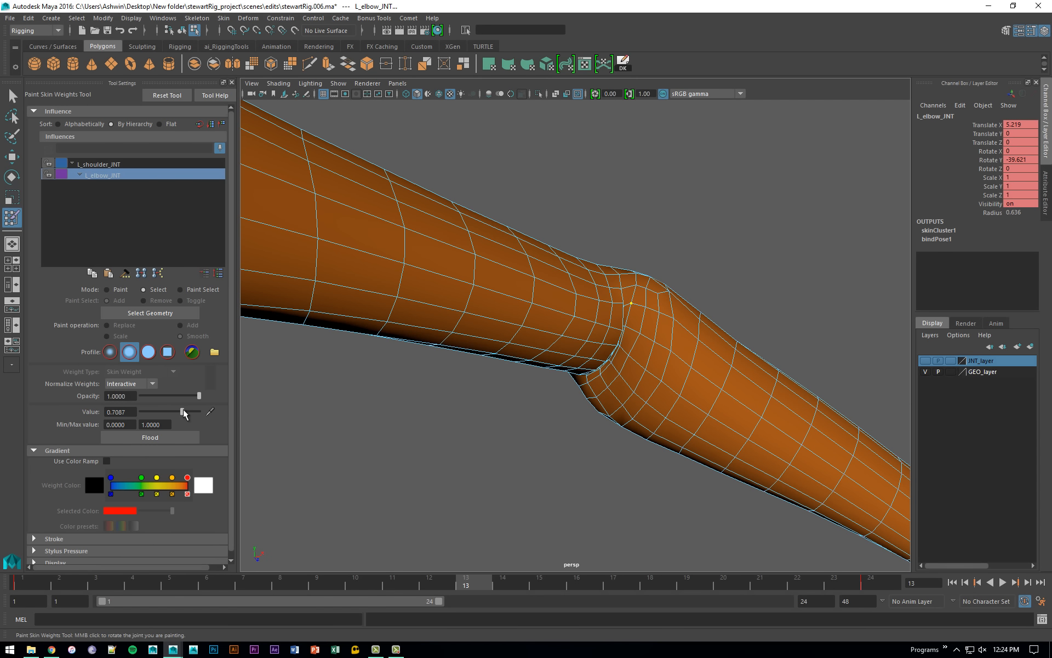
# Select the vertex at the outer top of the elbow and try a different L_elbow_JNT weight on it.
pyautogui.scroll(-1, 666, 373)
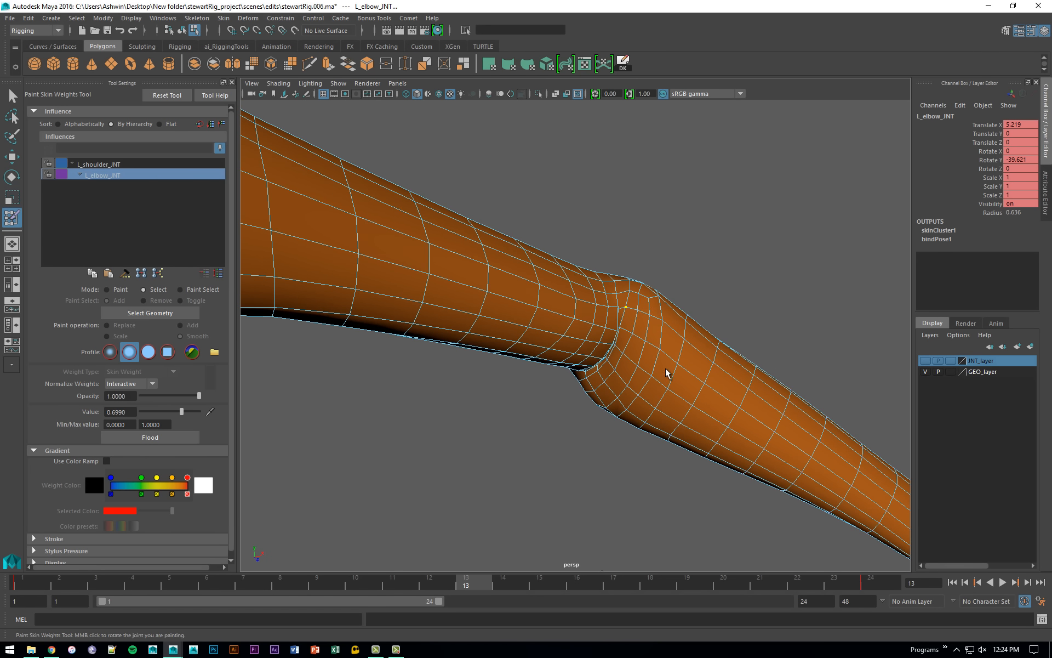
pyautogui.click(640, 291)
pyautogui.click(641, 294)
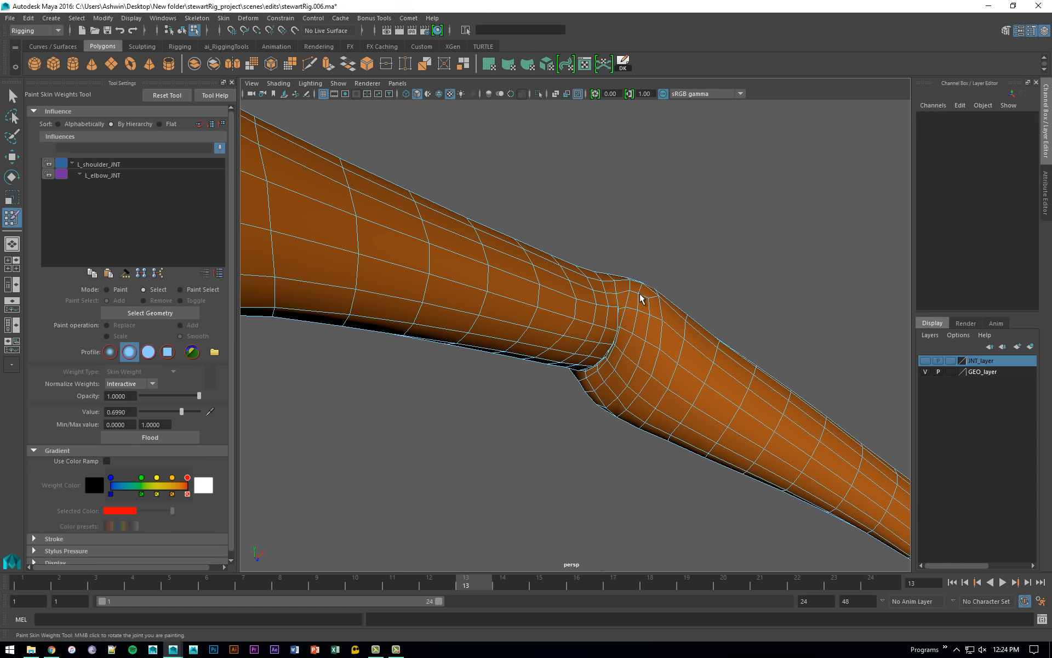
pyautogui.click(640, 294)
pyautogui.click(88, 175)
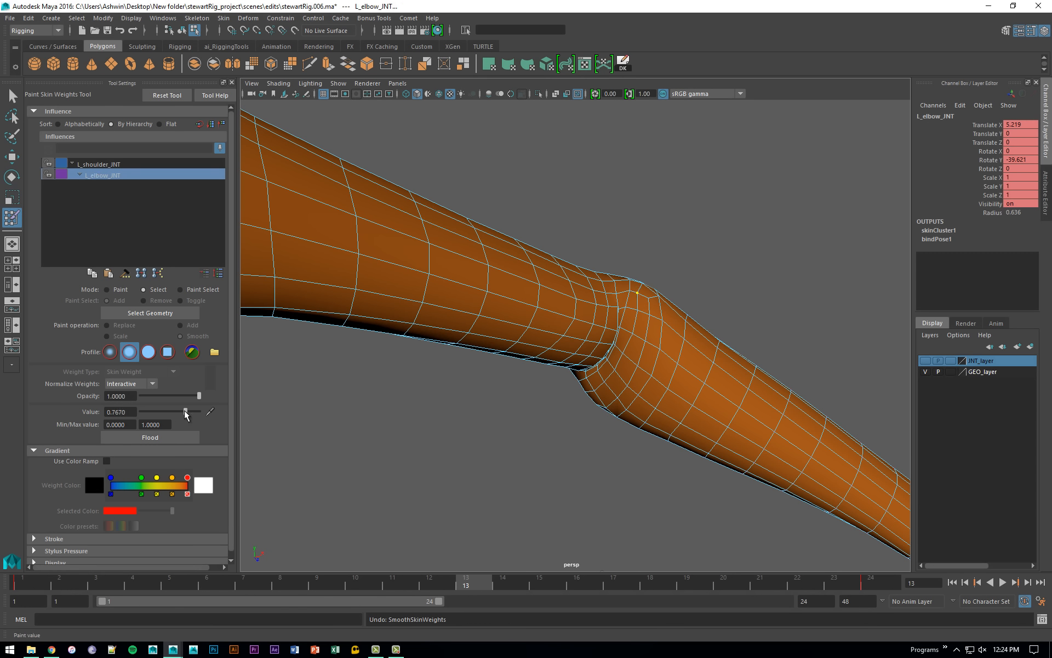
# Play back the arm bend in object mode without the wireframe to check how the elbow deforms.
pyautogui.scroll(-5, 584, 409)
pyautogui.keyDown('alt'); pyautogui.moveTo(585, 409); pyautogui.dragTo(621, 425); pyautogui.keyUp('alt')
pyautogui.scroll(-5, 426, 376)
pyautogui.press('F8')
pyautogui.click(635, 329)
pyautogui.scroll(4, 648, 453)
pyautogui.hotkey('alt', 'v')
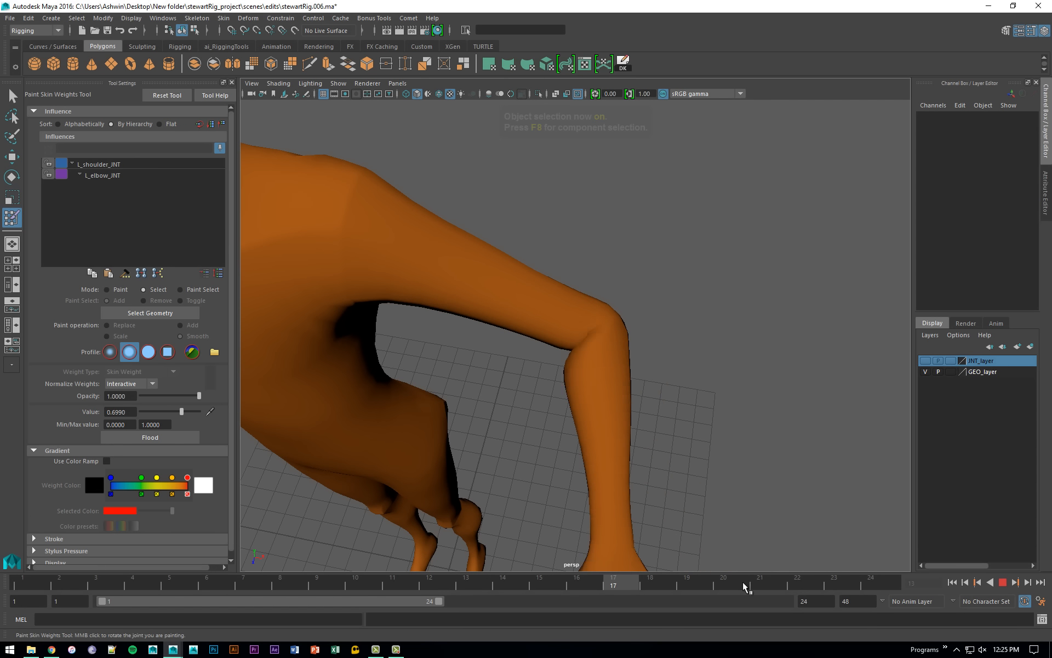
pyautogui.hotkey('alt', 'v')
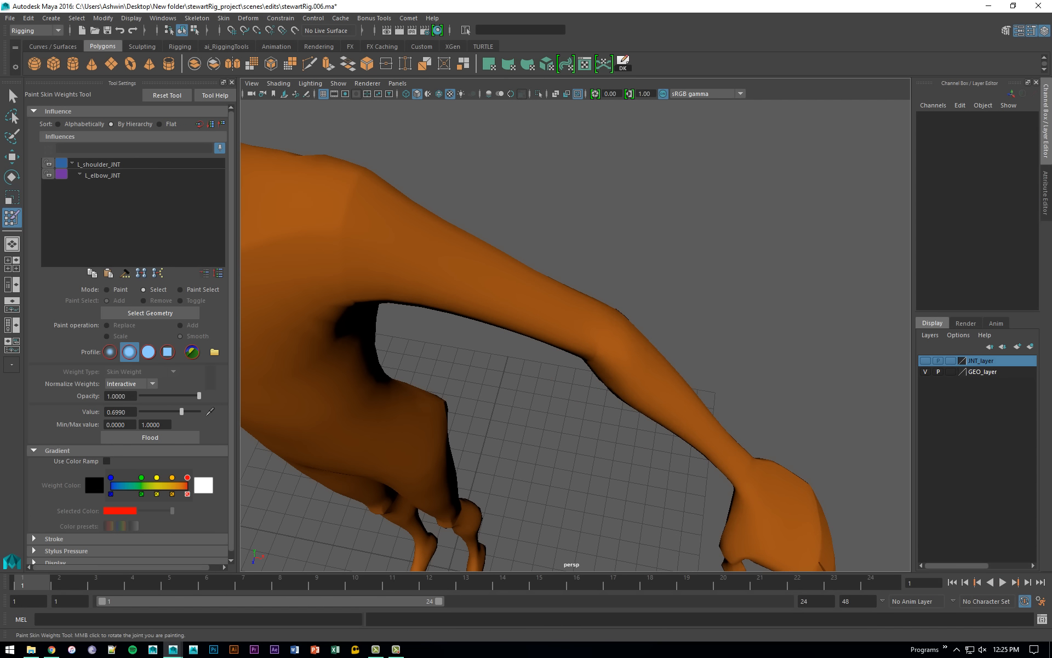
# Show the JNT_layer joints, select L_elbow_JNT and delete its animation keys.
pyautogui.click(926, 360)
pyautogui.keyDown('alt'); pyautogui.moveTo(683, 365); pyautogui.dragTo(623, 308); pyautogui.keyUp('alt')
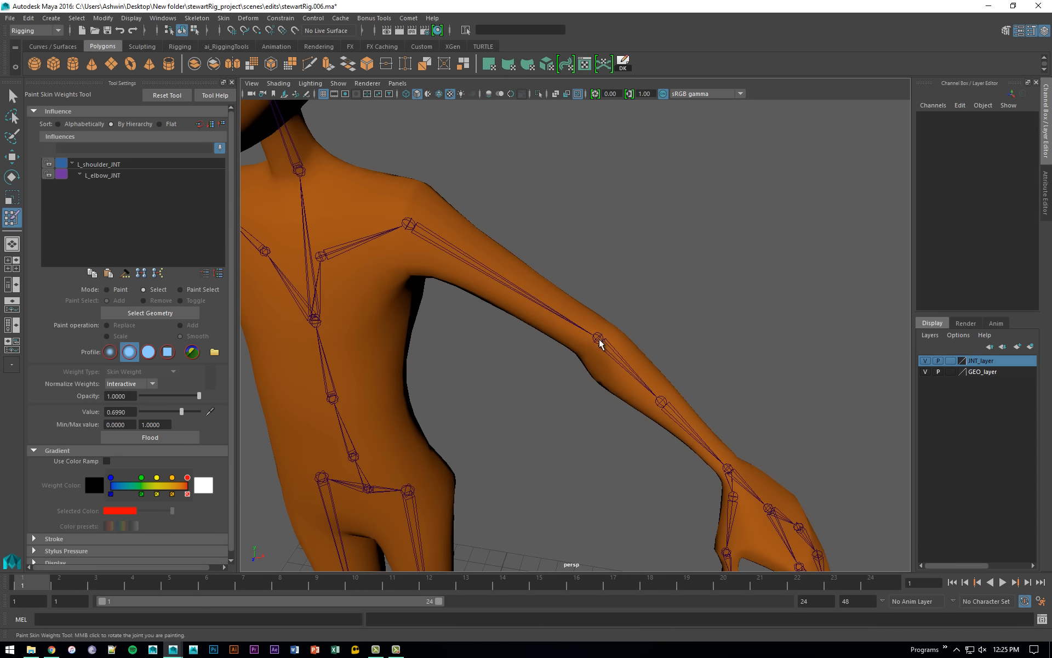
pyautogui.click(599, 339)
pyautogui.click(622, 64)
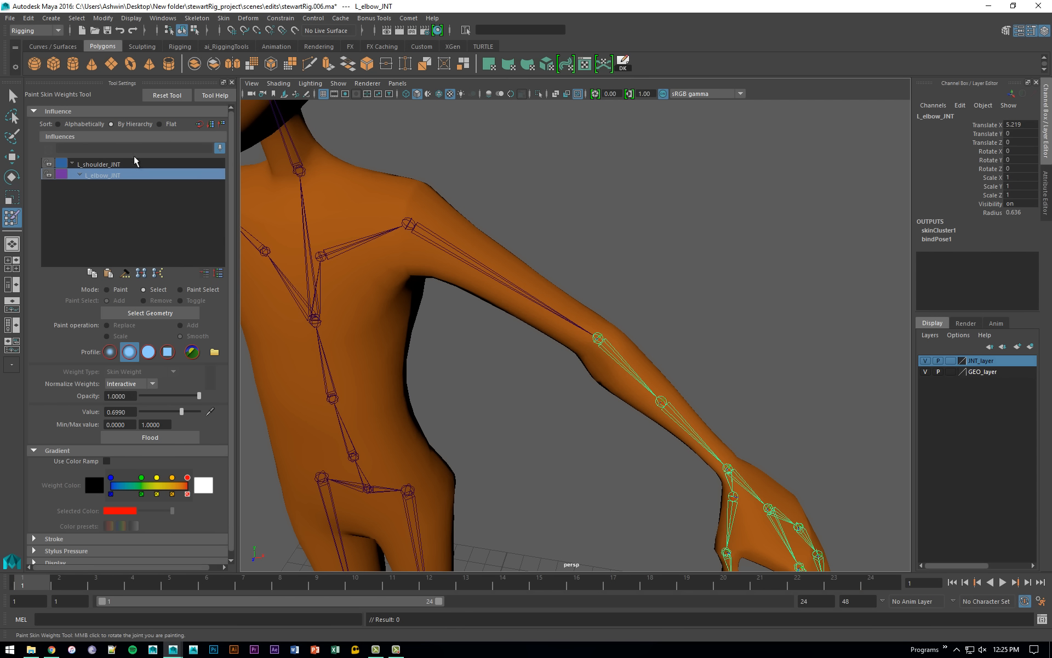
# Key L_forearm_JNT at frame 1 and slide it along the arm to Translate X 3.512 at frame 24.
pyautogui.press('q')
pyautogui.click(677, 423)
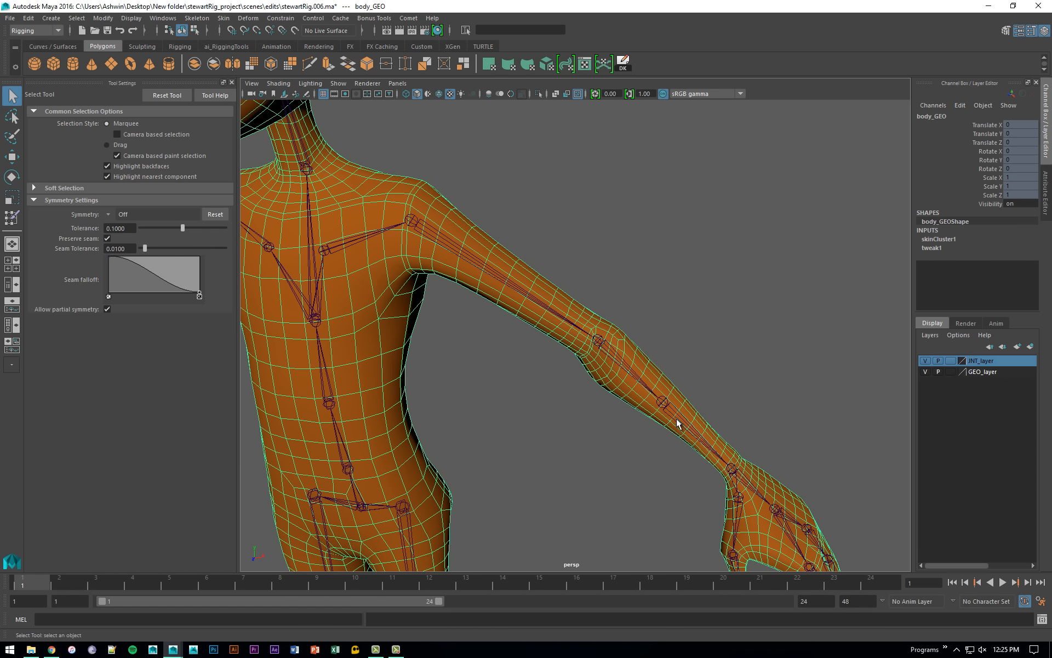
pyautogui.click(678, 423)
pyautogui.click(870, 582)
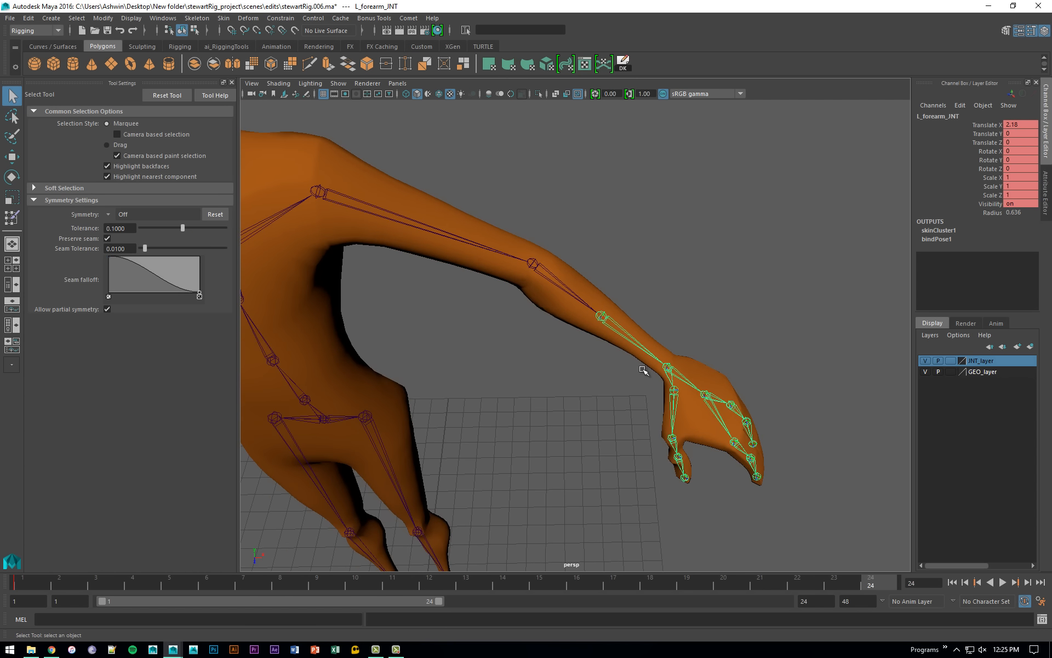
pyautogui.press('w')
pyautogui.moveTo(644, 348); pyautogui.dragTo(728, 410)
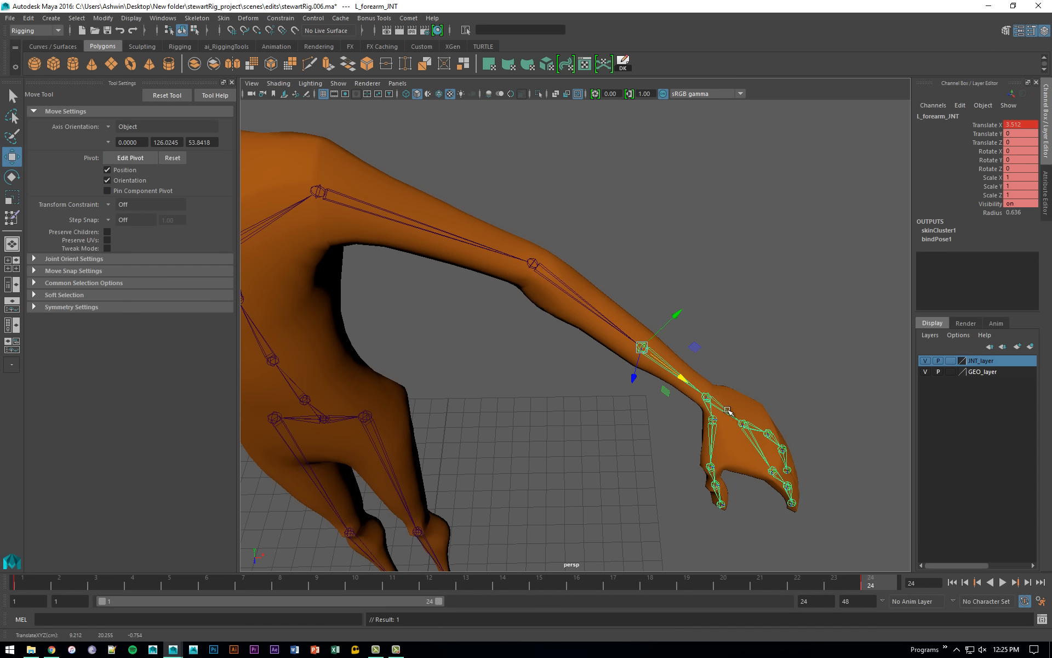
# Open Paint Skin Weights on the body, lock L_shoulder_JNT, unlock L_forearm_JNT and pin only L_elbow_JNT and L_forearm_JNT.
pyautogui.click(626, 360)
pyautogui.moveTo(600, 337); pyautogui.dragTo(542, 315, button='right')
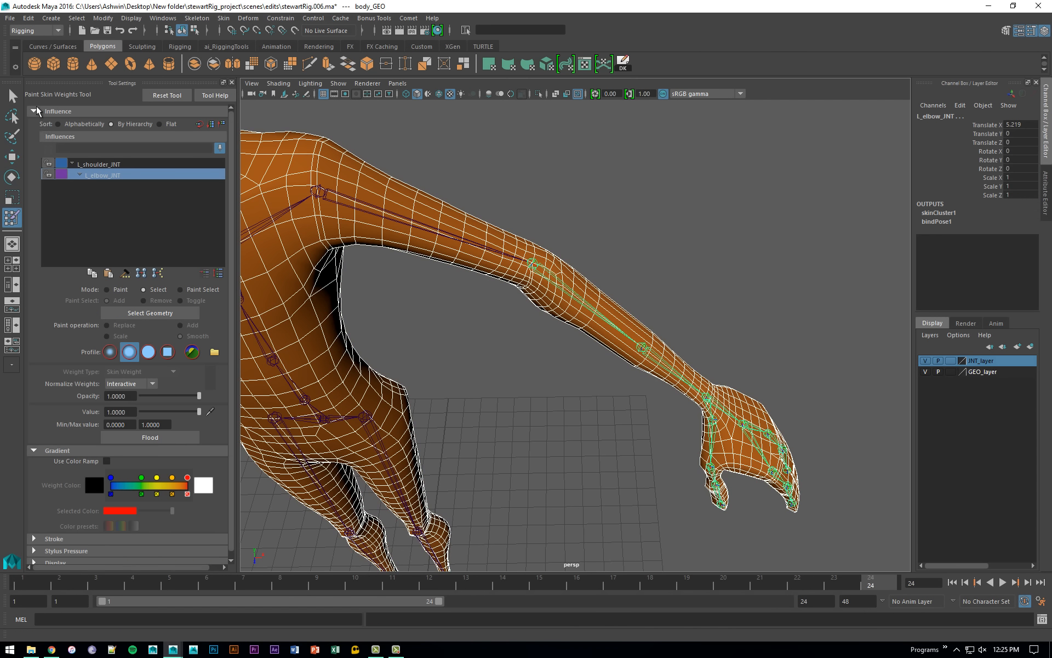
pyautogui.click(49, 164)
pyautogui.click(219, 148)
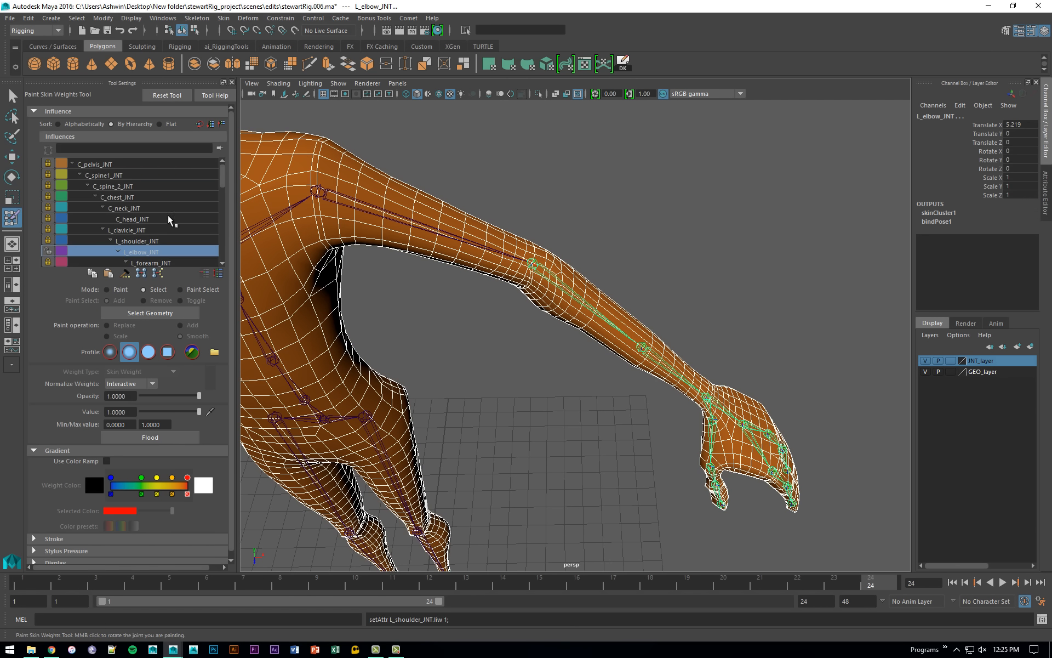
pyautogui.scroll(-1, 158, 233)
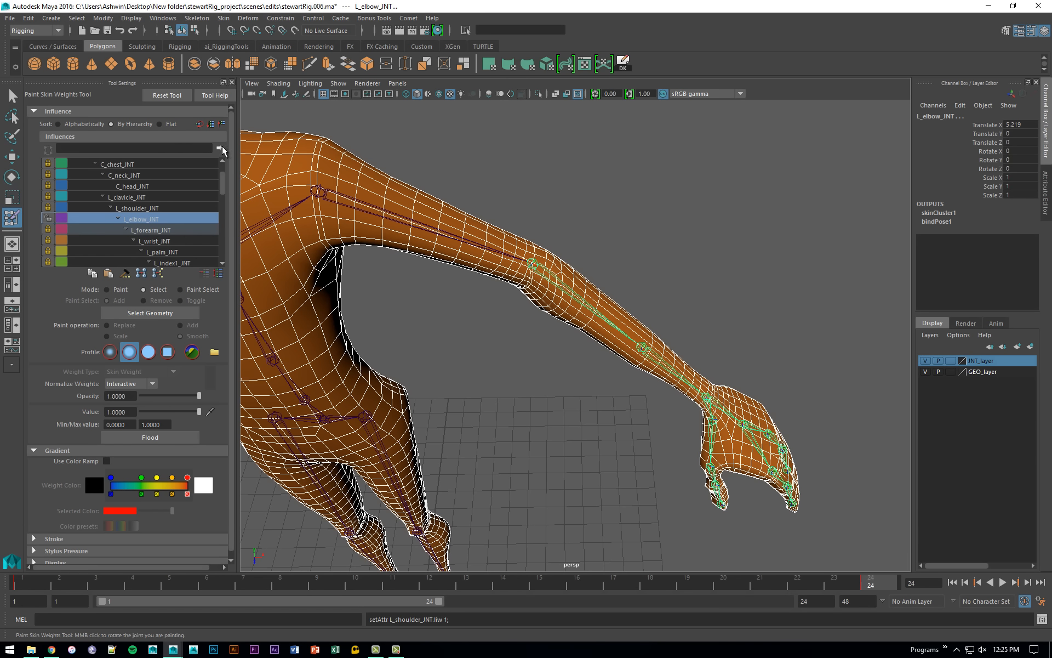
pyautogui.click(220, 147)
pyautogui.click(48, 174)
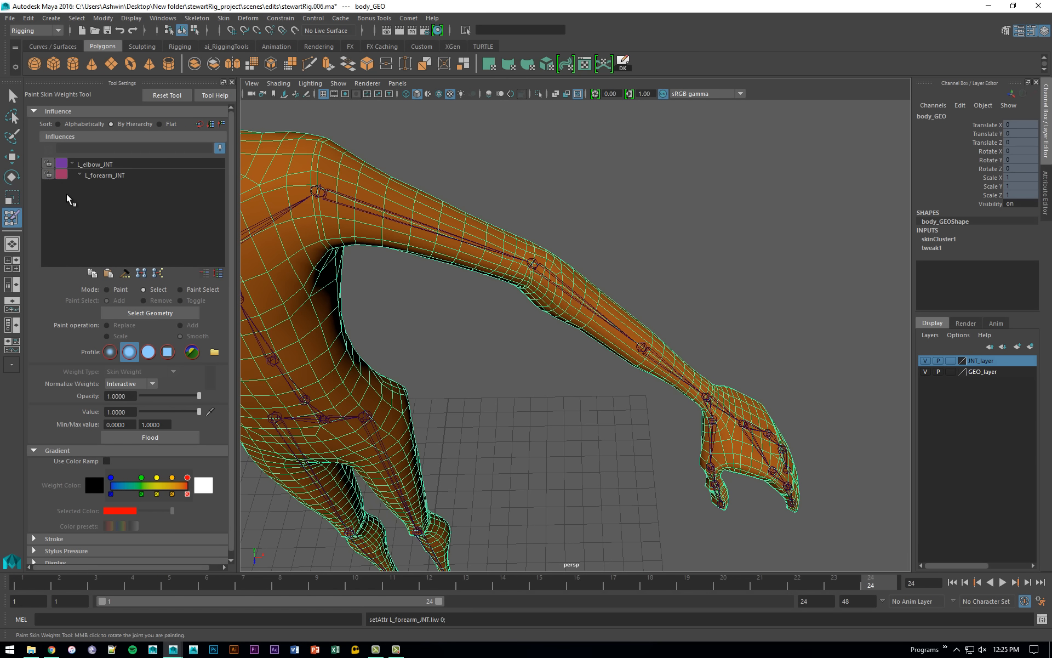
# Hide the joints and select the rings of vertices around the forearm between the elbow and wrist.
pyautogui.keyDown('alt'); pyautogui.moveTo(320, 265); pyautogui.dragTo(399, 279); pyautogui.keyUp('alt')
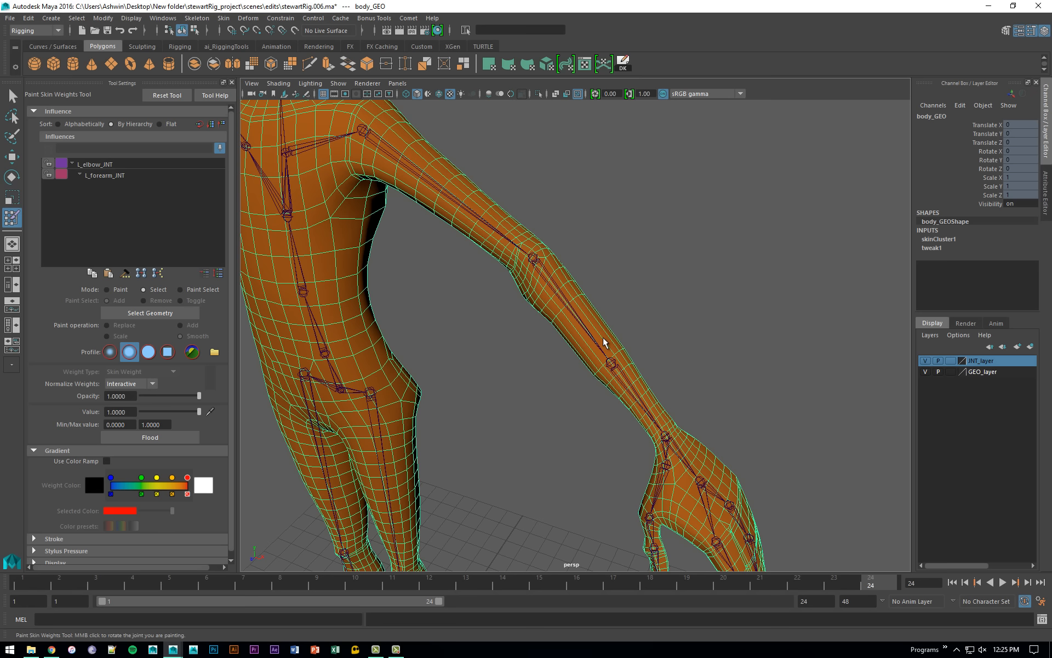
pyautogui.press('F8')
pyautogui.click(925, 360)
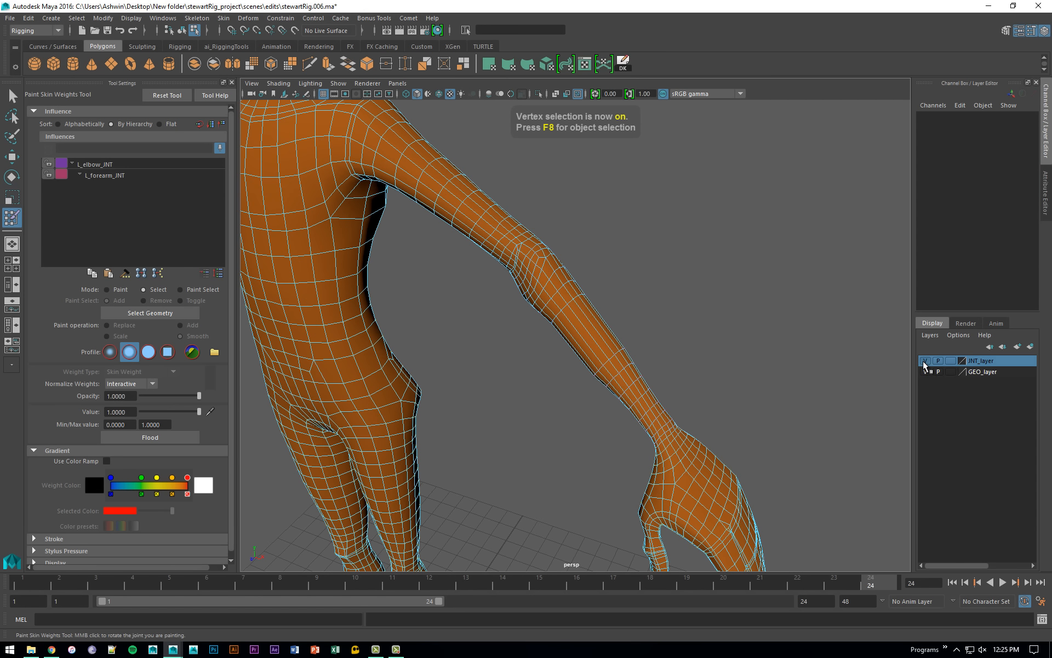
pyautogui.click(610, 359)
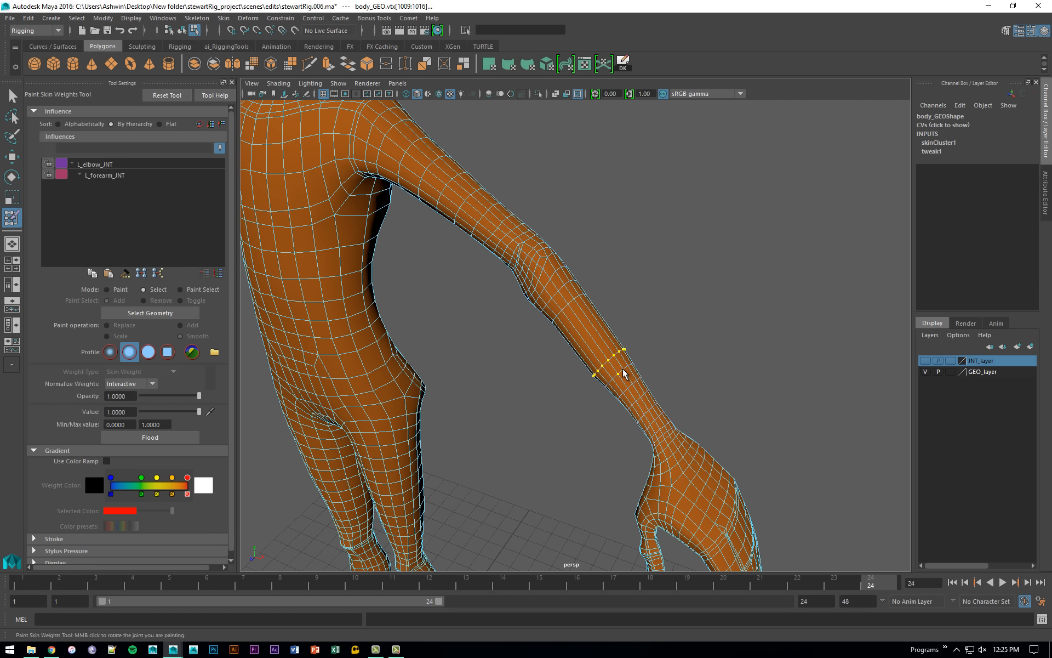
pyautogui.hotkey('ctrl', 'z')
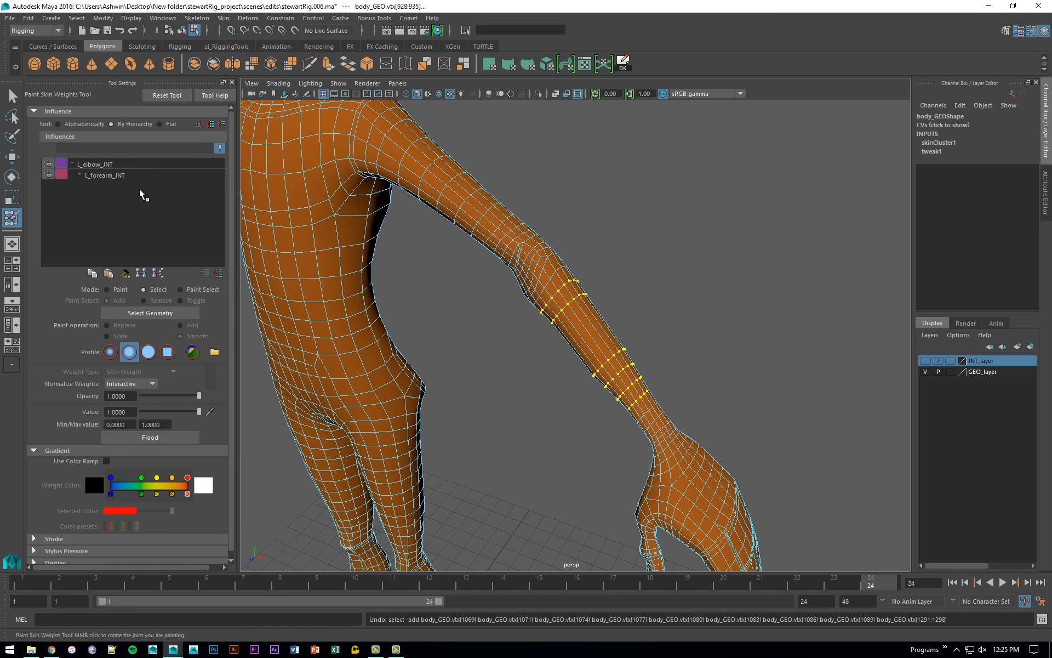
# Flood the selected forearm rings with Smooth to blend the L_forearm_JNT weights toward the elbow.
pyautogui.click(110, 175)
pyautogui.click(107, 289)
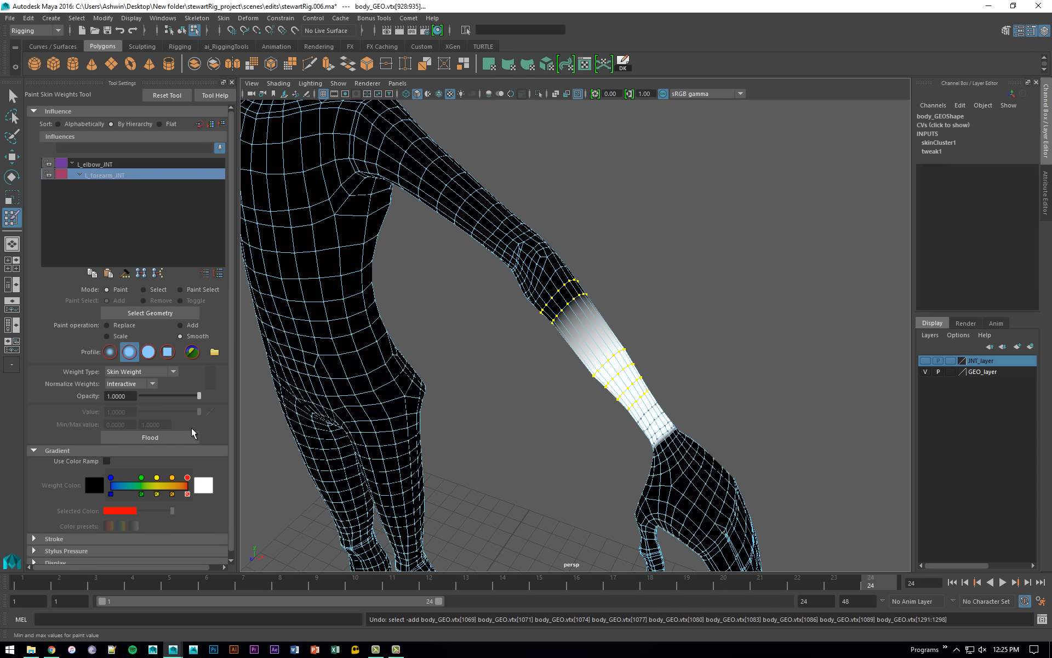
pyautogui.click(191, 433)
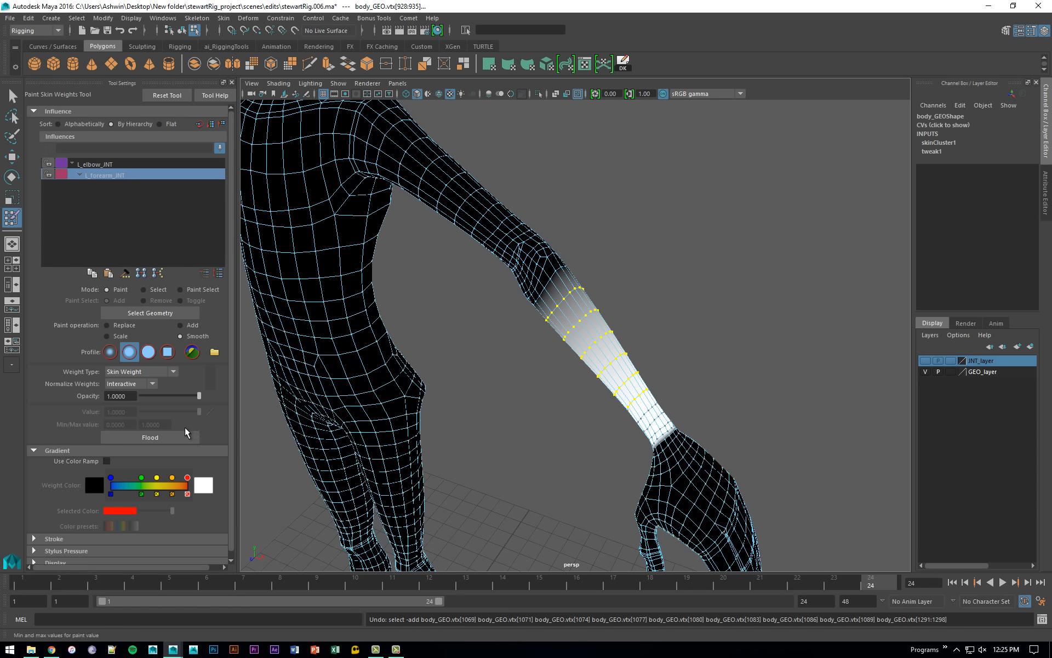
# Add the vertex ring nearer the wrist to the selection and flood-smooth the L_forearm_JNT weights again.
pyautogui.press('f')
pyautogui.press('q')
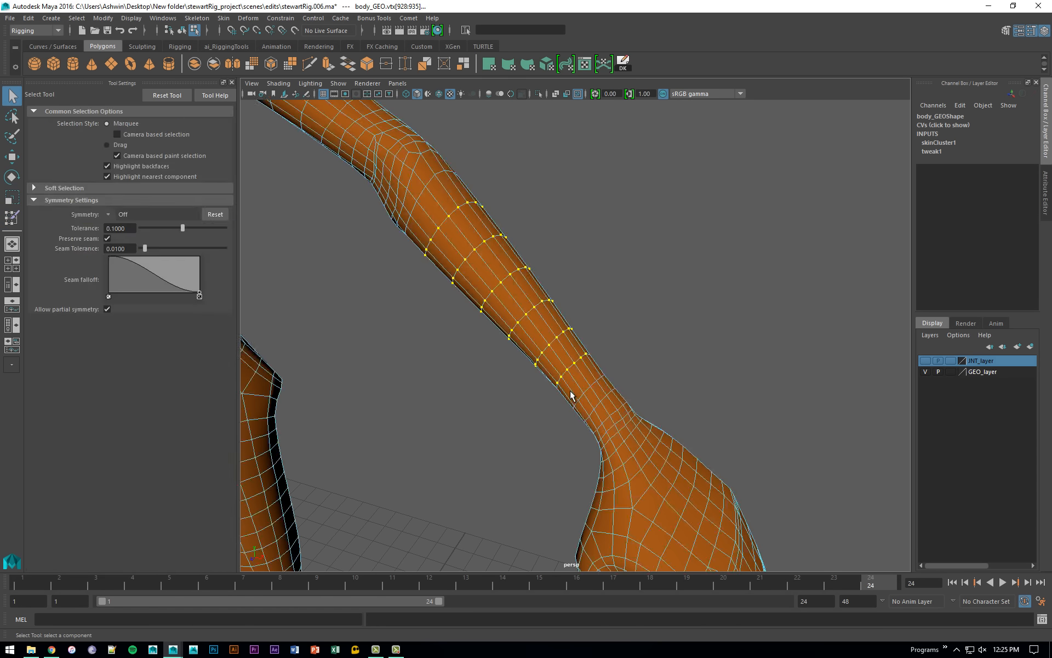
pyautogui.keyDown('shift'); pyautogui.doubleClick(587, 389); pyautogui.keyUp('shift')
pyautogui.press('y')
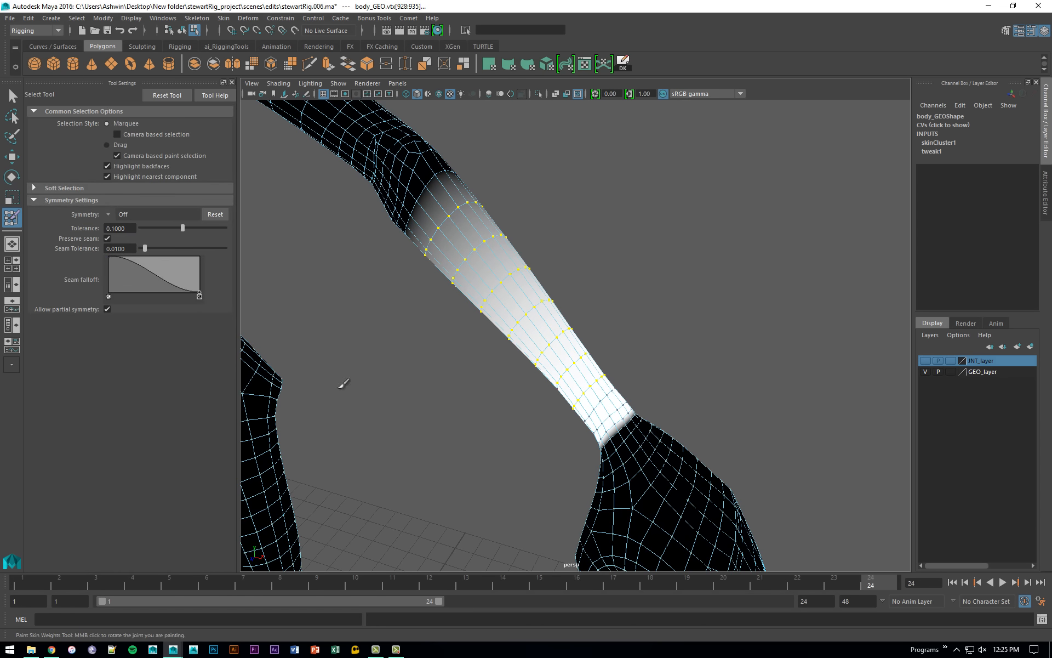
pyautogui.click(184, 437)
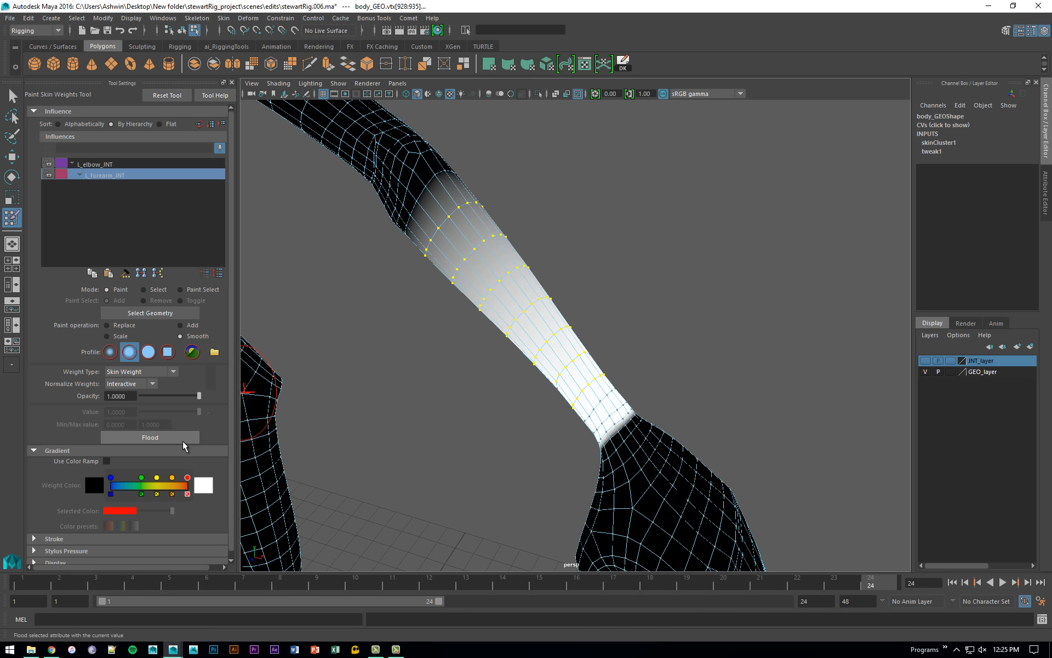
pyautogui.click(183, 441)
pyautogui.click(183, 442)
# Scrub and play the forearm joint's movement to check the smoothed weights, ending in object mode with nothing selected.
pyautogui.keyDown('alt'); pyautogui.moveTo(578, 369); pyautogui.dragTo(438, 351, button='right'); pyautogui.keyUp('alt')
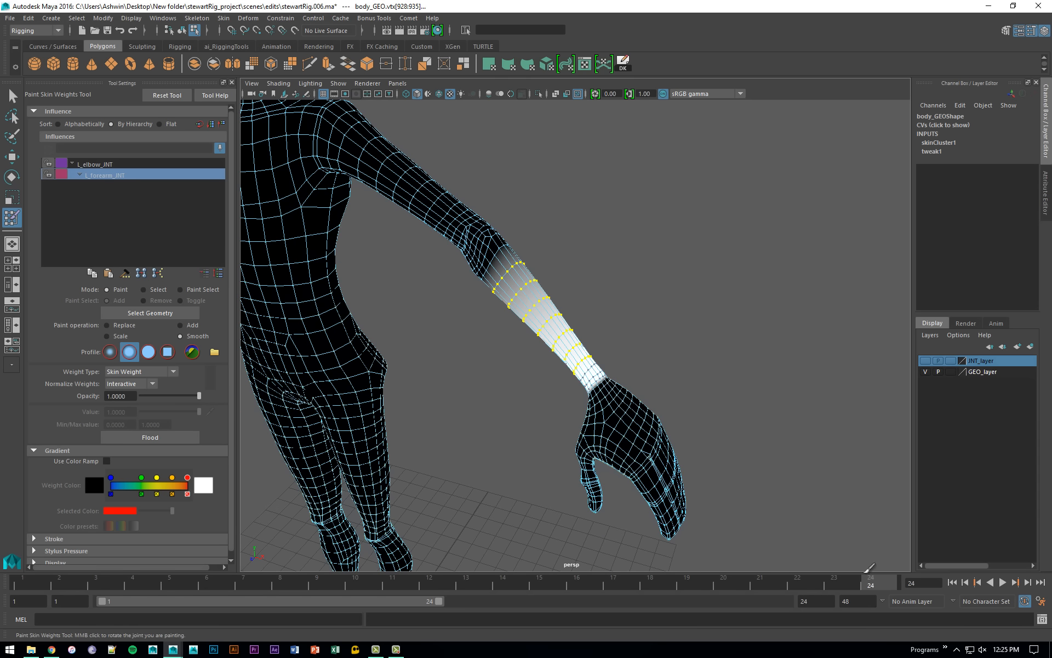
pyautogui.press('q')
pyautogui.moveTo(869, 584); pyautogui.dragTo(461, 567)
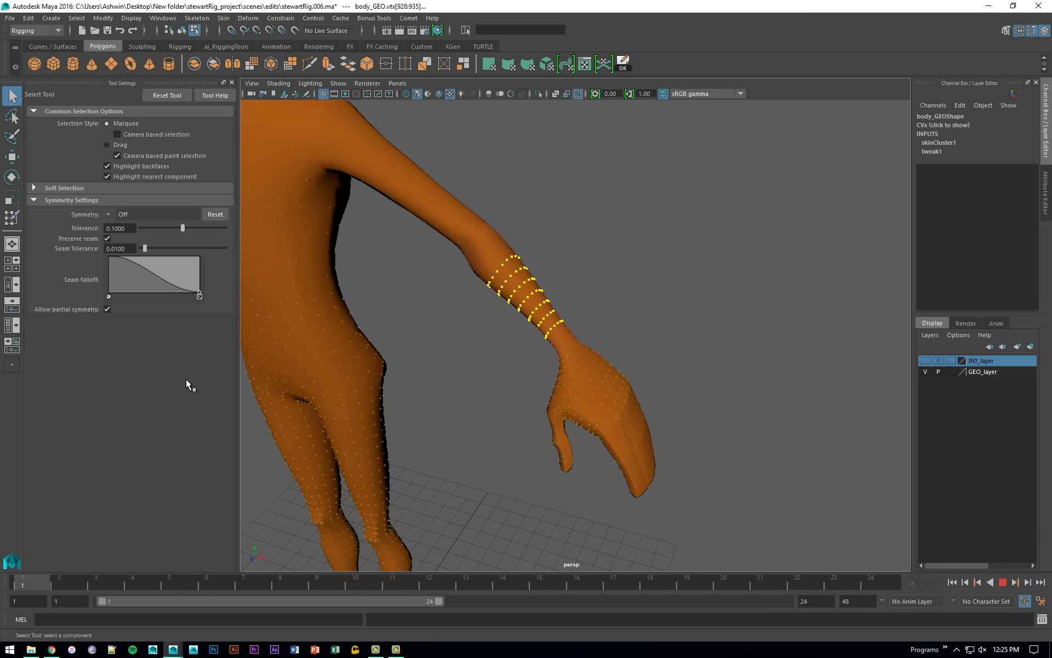
pyautogui.press('Escape')
pyautogui.click(558, 260)
pyautogui.press('F8')
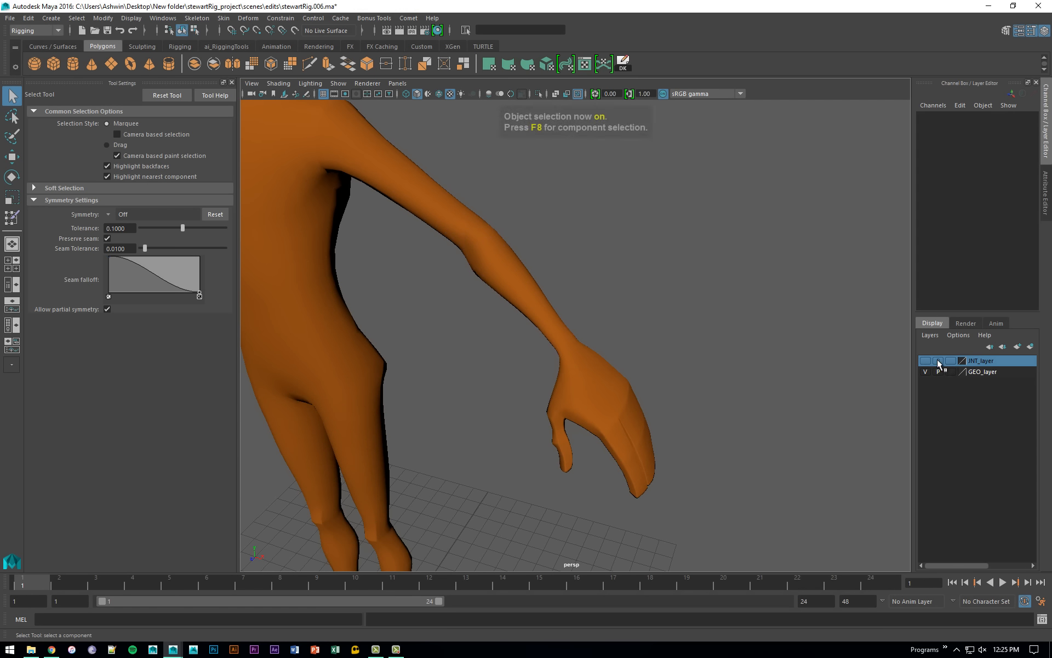
# Show the joints, select L_forearm_JNT for rotation and display the wireframe over the shaded body.
pyautogui.click(925, 360)
pyautogui.click(561, 325)
pyautogui.scroll(3, 561, 326)
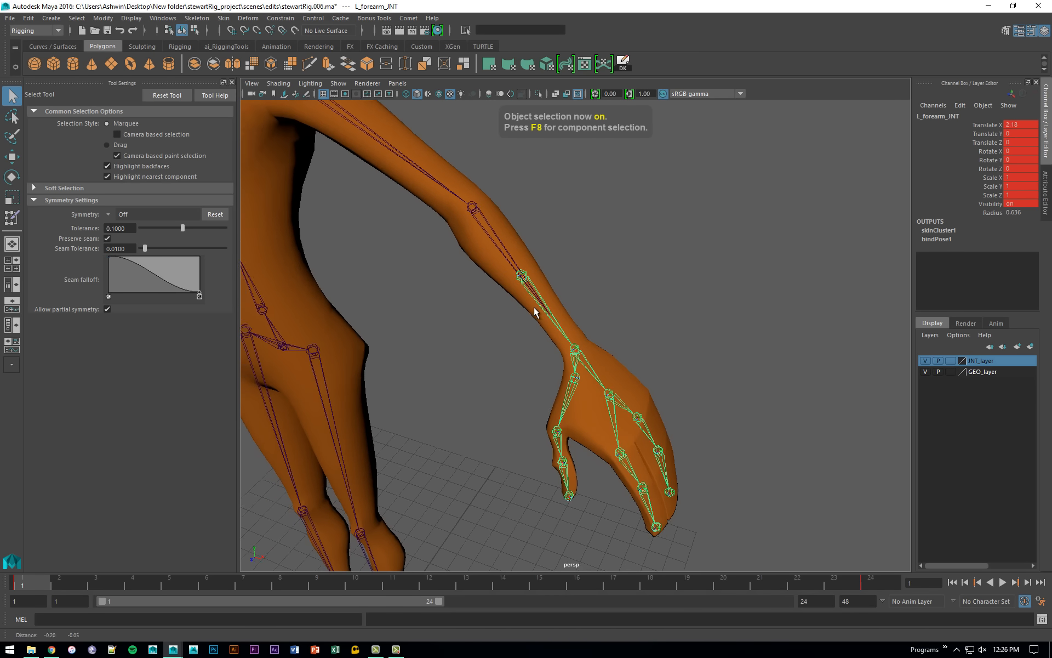
pyautogui.press('e')
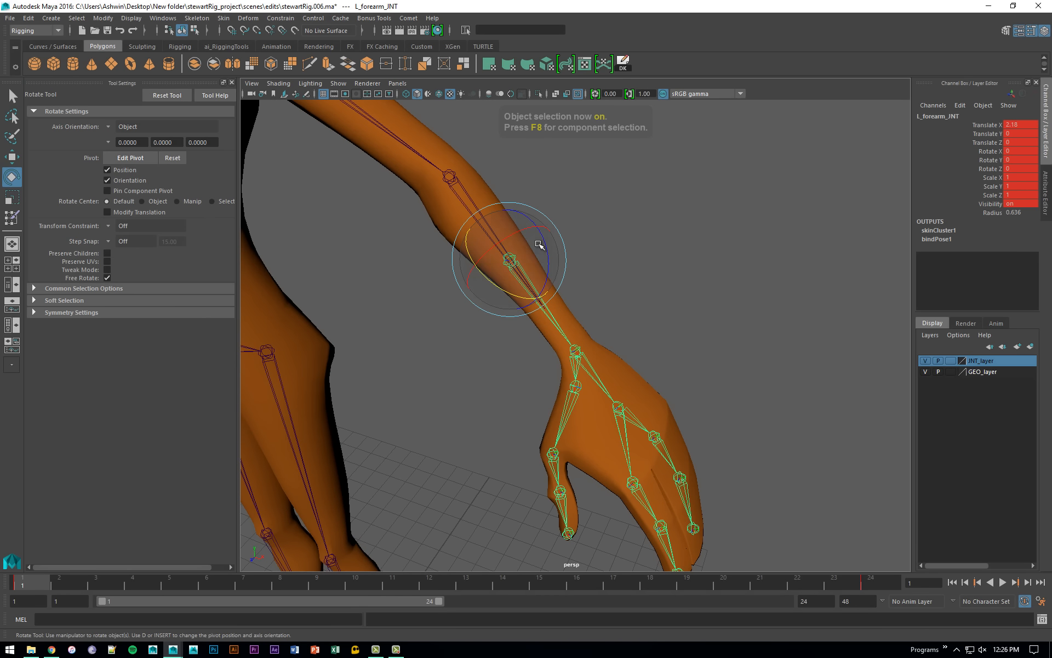
pyautogui.click(439, 94)
pyautogui.press('f')
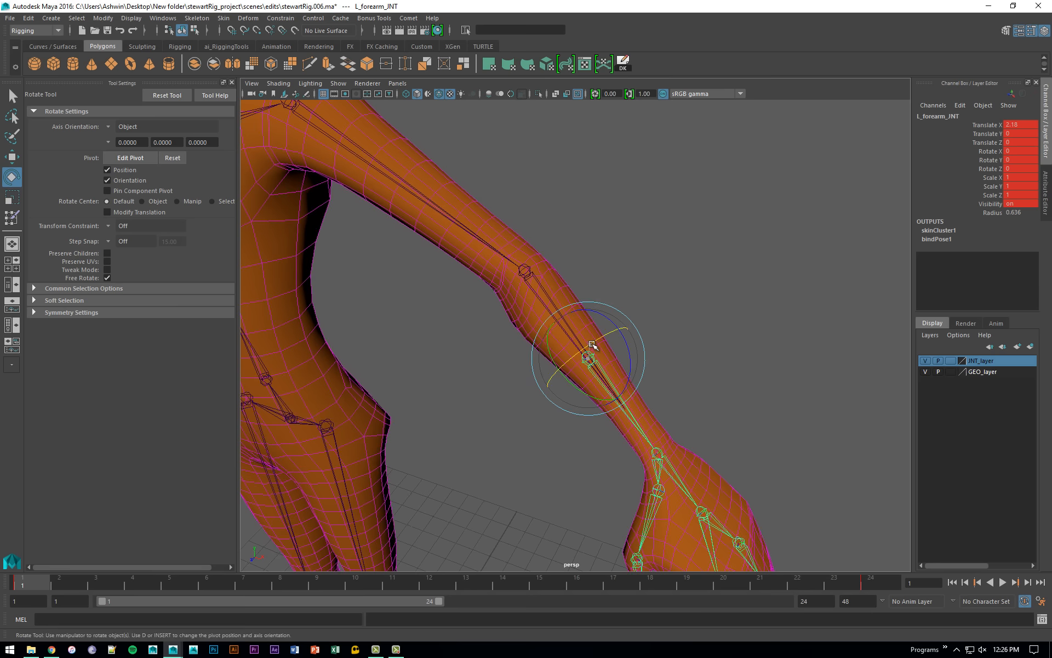
# Try twisting L_forearm_JNT about its X axis at frame 1, and undo the rotation.
pyautogui.moveTo(592, 345); pyautogui.dragTo(607, 325)
pyautogui.hotkey('ctrl', 'z')
pyautogui.hotkey('ctrl', 'z')
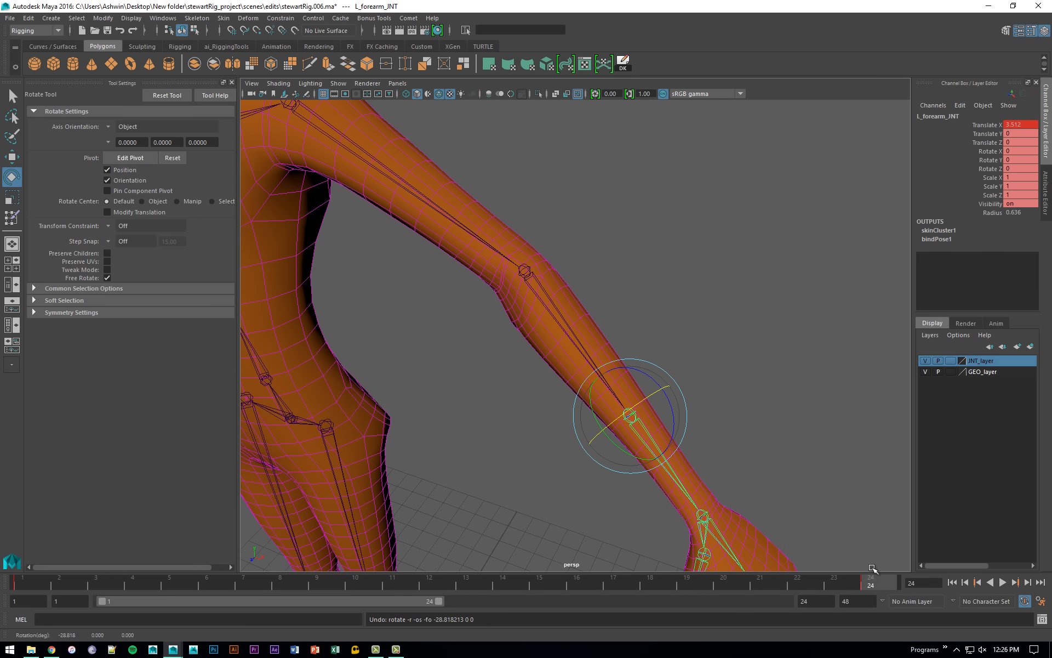
# Delete the L_forearm_JNT key at frame 24 and twist the joint about its X axis there.
pyautogui.rightClick(877, 578)
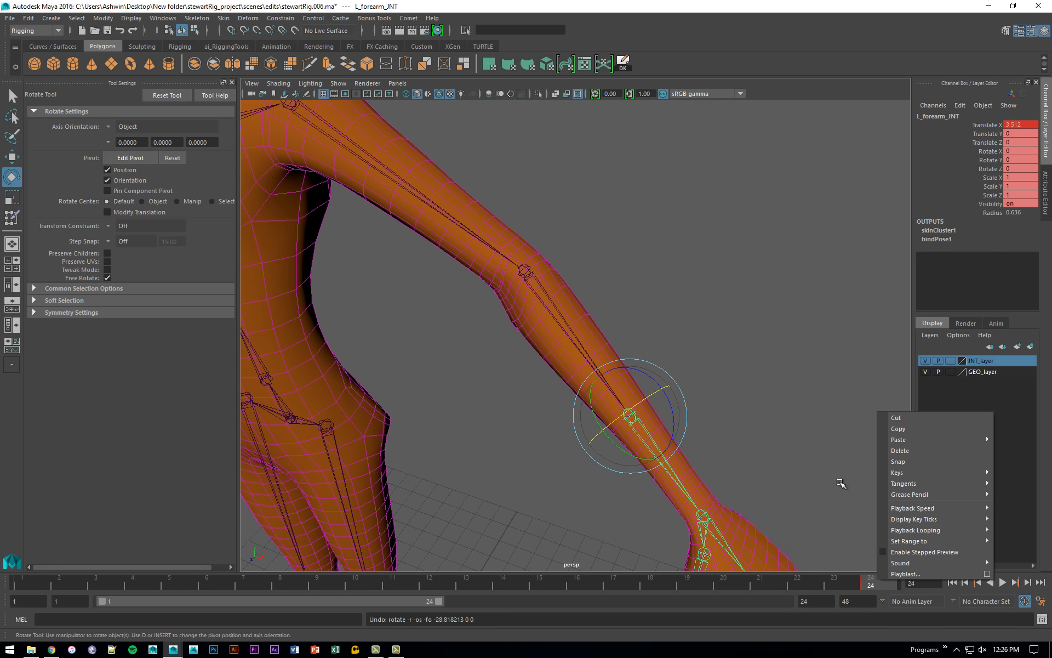
pyautogui.click(929, 450)
pyautogui.moveTo(574, 357); pyautogui.dragTo(625, 341)
# Hide JNT_layer and select an edge across the body's left forearm in edge selection mode.
pyautogui.click(925, 361)
pyautogui.press('q')
pyautogui.click(629, 353)
pyautogui.press('F10')
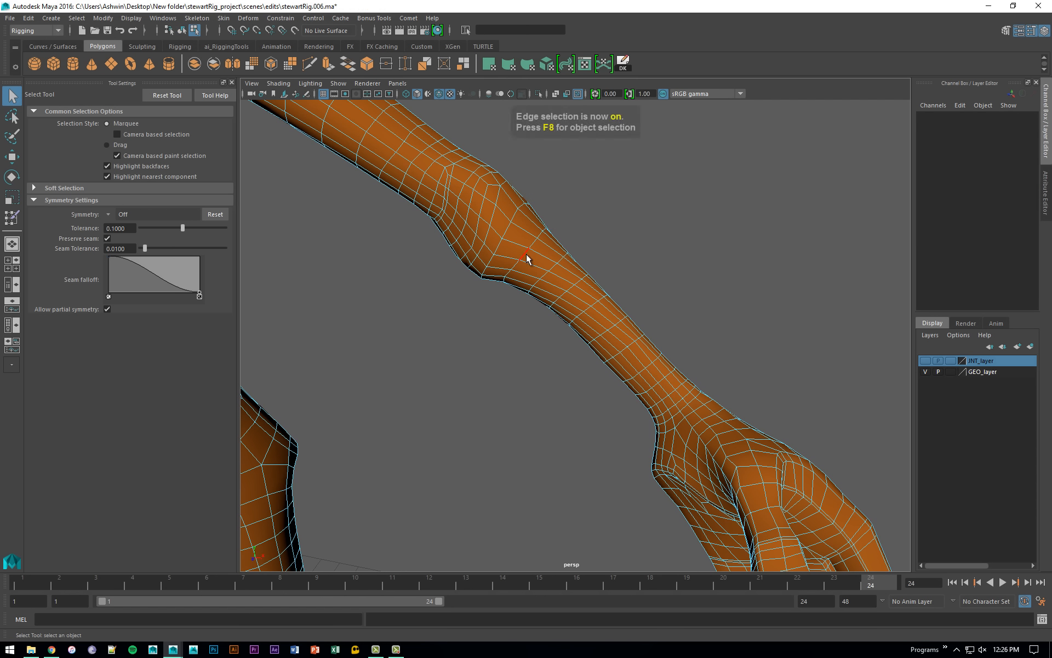
pyautogui.click(558, 278)
pyautogui.click(557, 266)
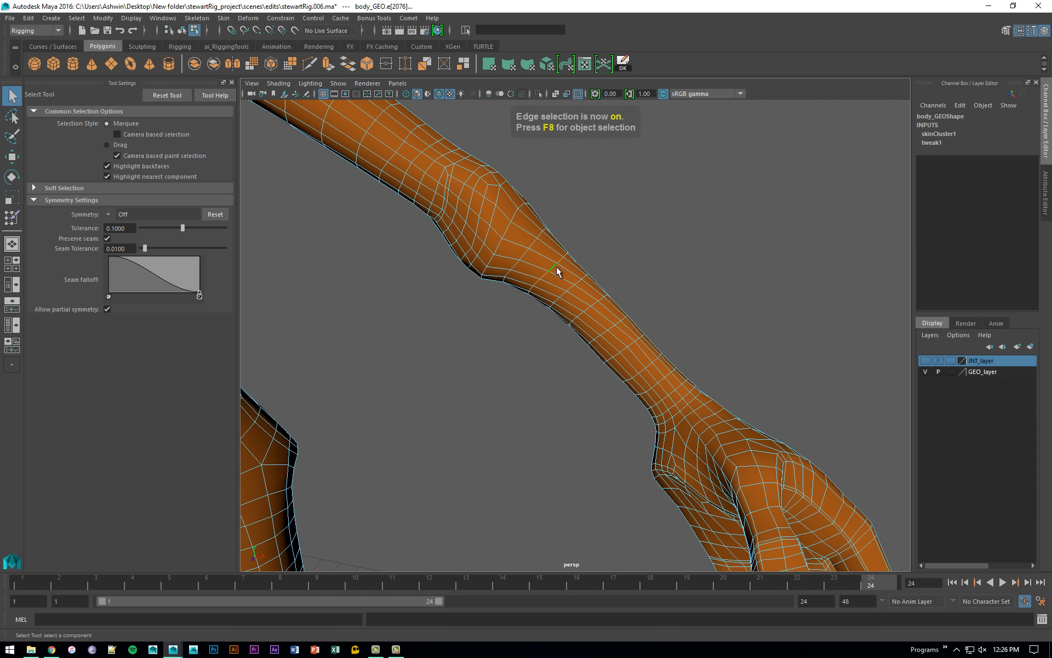
# Scrub the forearm twist from frame 24 back to frame 1 and examine how the edge loops deform.
pyautogui.keyDown('alt'); pyautogui.moveTo(557, 267); pyautogui.dragTo(681, 329); pyautogui.keyUp('alt')
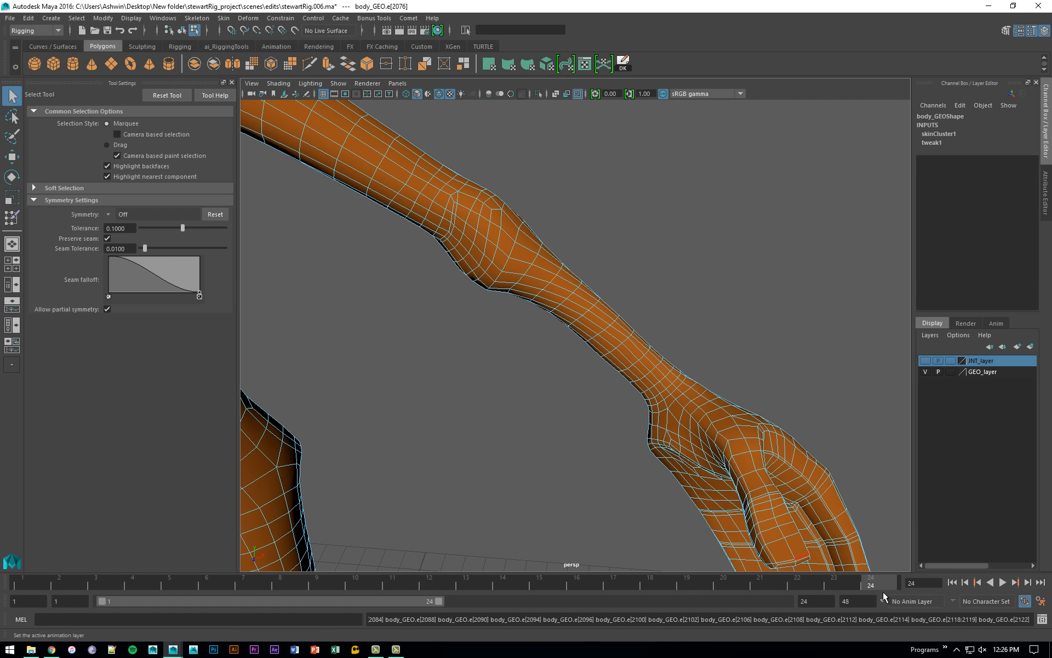
pyautogui.moveTo(880, 585); pyautogui.dragTo(39, 459)
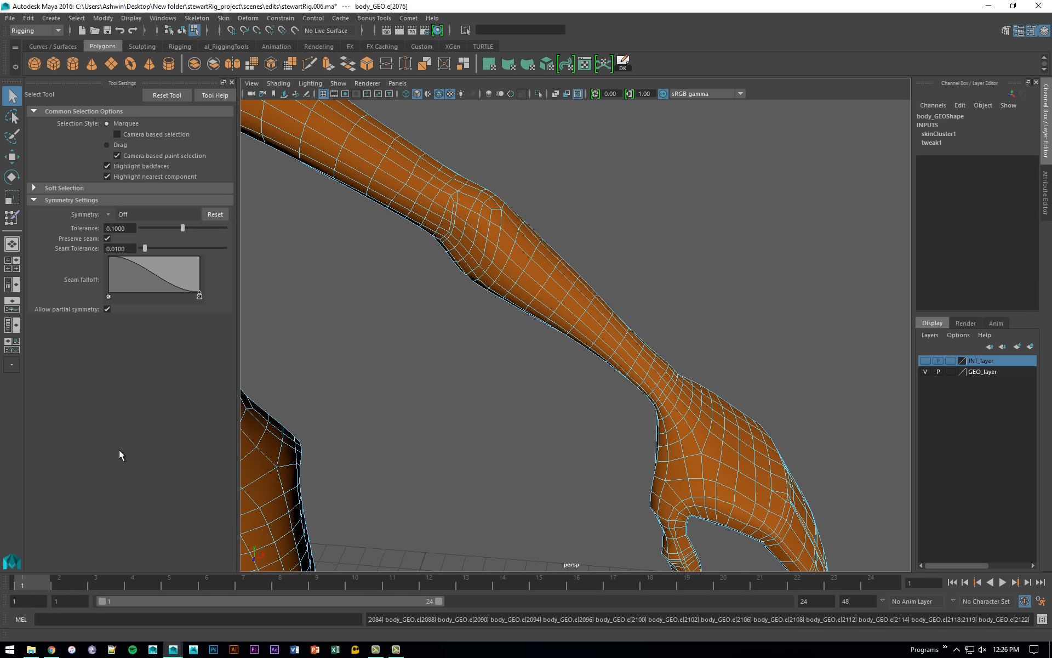
pyautogui.keyDown('alt'); pyautogui.moveTo(611, 465); pyautogui.dragTo(639, 418, button='right'); pyautogui.keyUp('alt')
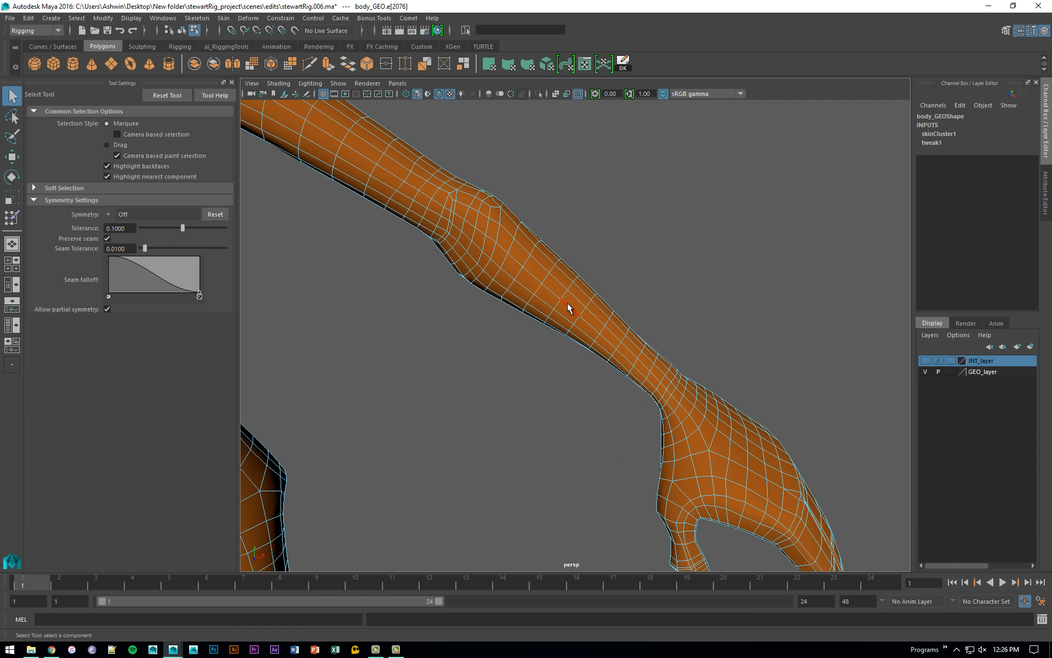
# Open Paint Skin Weights on the body in object mode and compare the L_elbow_JNT and L_forearm_JNT influences along the forearm.
pyautogui.press('F8')
pyautogui.moveTo(567, 301)
pyautogui.mouseDown(button='right')
pyautogui.moveTo(557, 288)
pyautogui.moveTo(493, 282)
pyautogui.mouseUp(button='right')
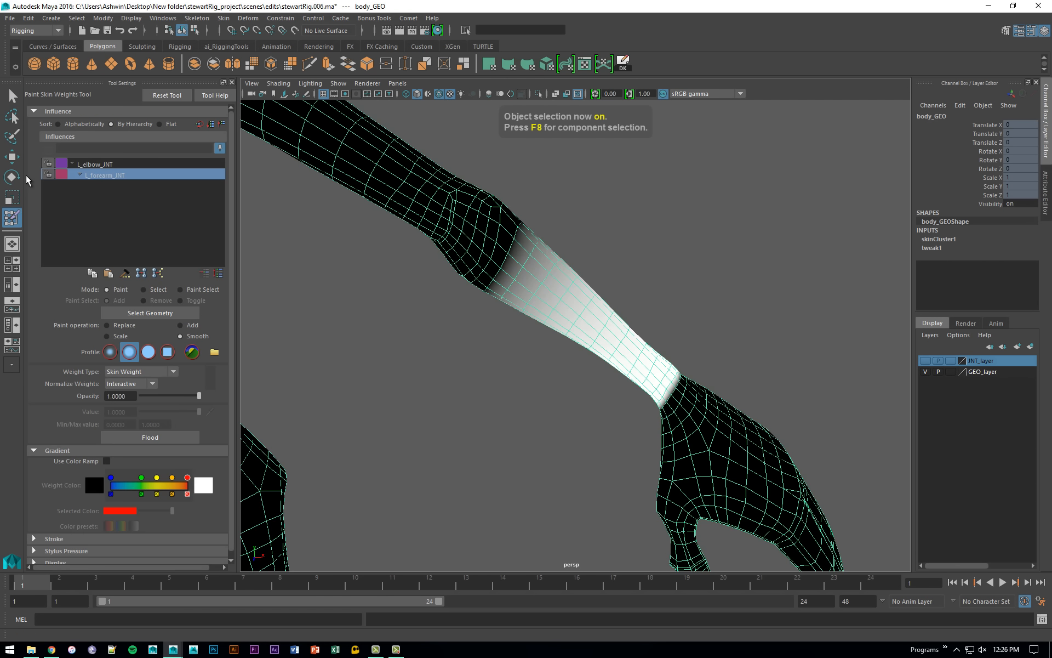
pyautogui.click(91, 164)
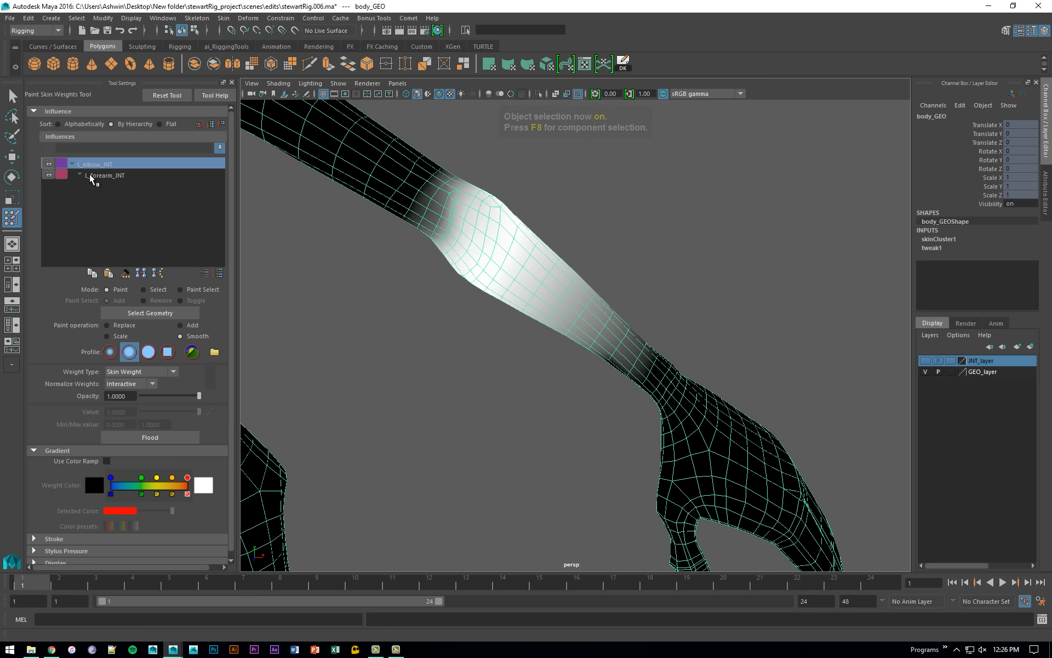
pyautogui.click(90, 174)
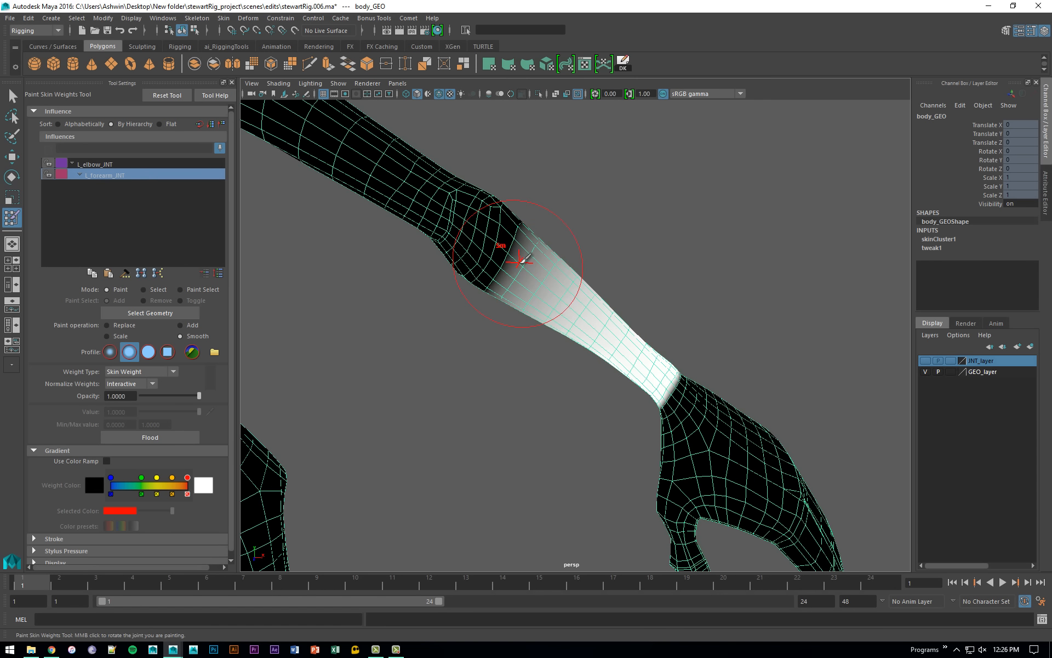
pyautogui.keyDown('alt'); pyautogui.moveTo(624, 338); pyautogui.dragTo(614, 336); pyautogui.keyUp('alt')
pyautogui.keyDown('alt'); pyautogui.moveTo(614, 336); pyautogui.dragTo(649, 359, button='right'); pyautogui.keyUp('alt')
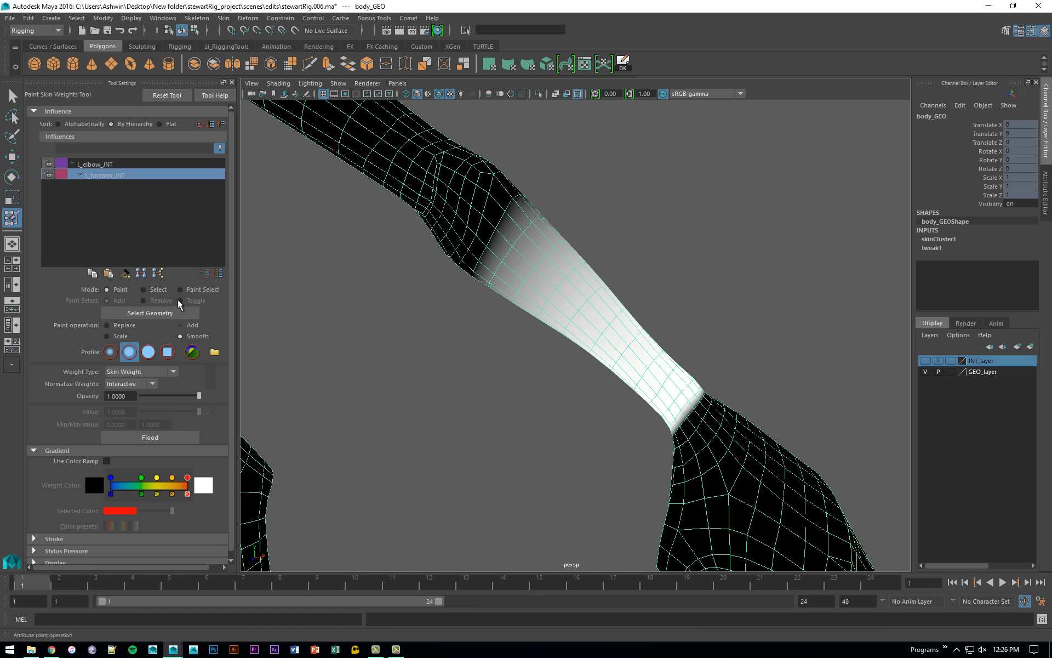
# Set the paint tool's mode to Select, select two vertex loops just below the elbow and go to frame 24.
pyautogui.click(510, 259)
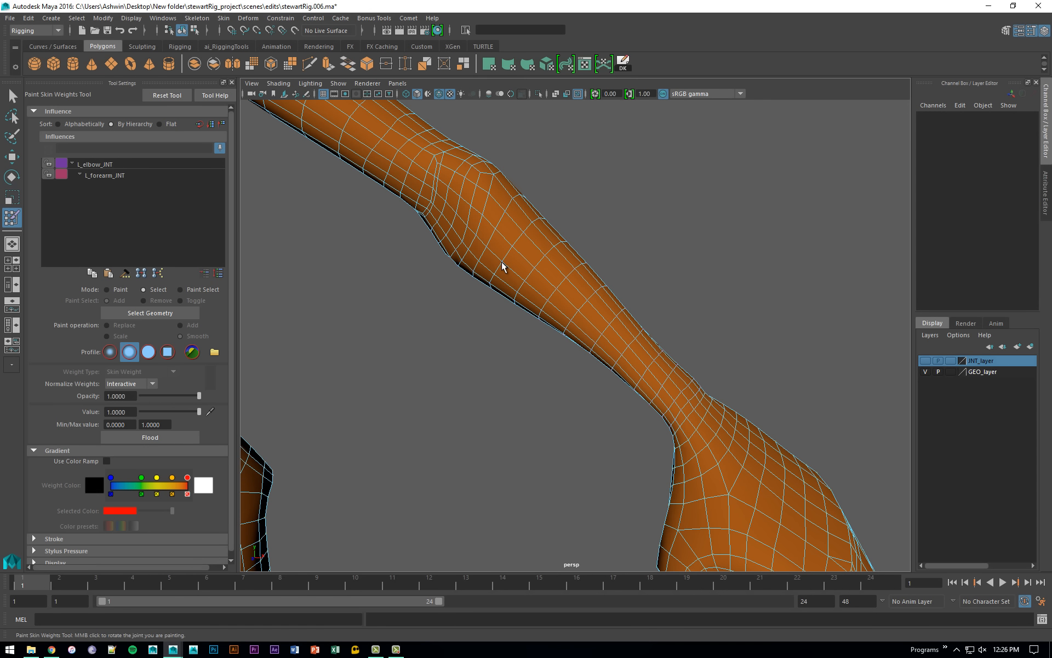
pyautogui.click(501, 260)
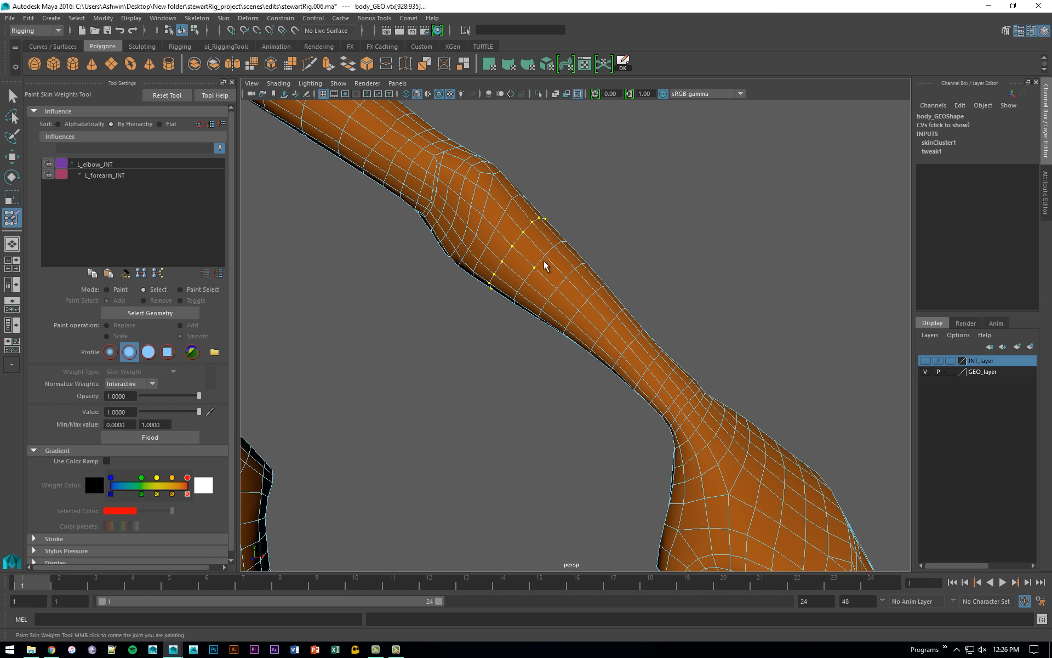
pyautogui.hotkey('alt', 'v')
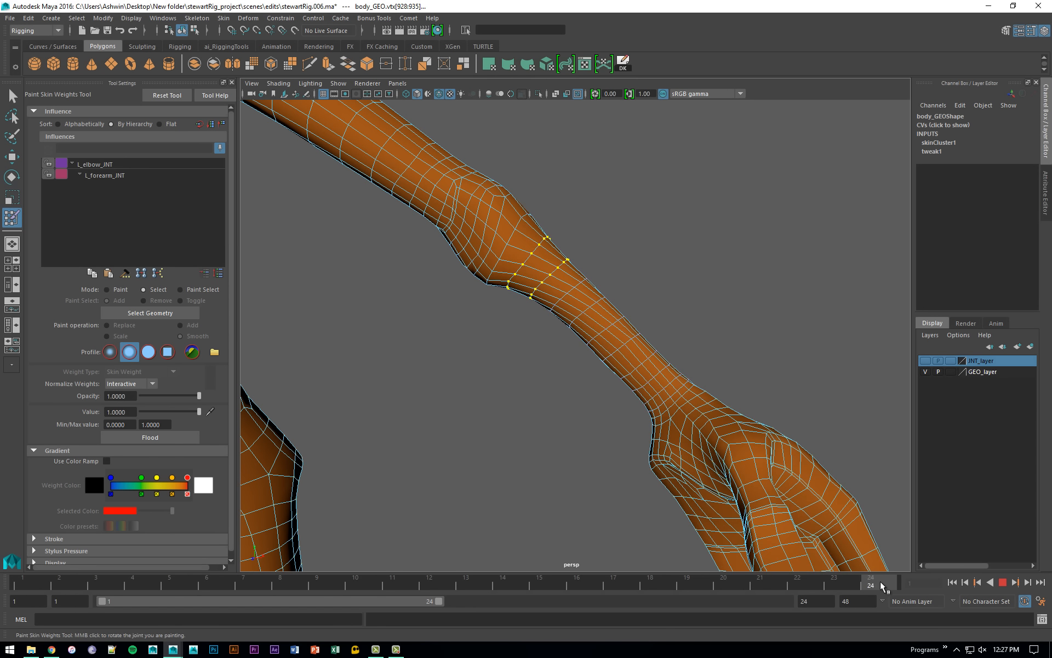
# Flood L_elbow_JNT's weight on the two selected loops using Replace with value 1 and opacity 0.0291.
pyautogui.click(96, 176)
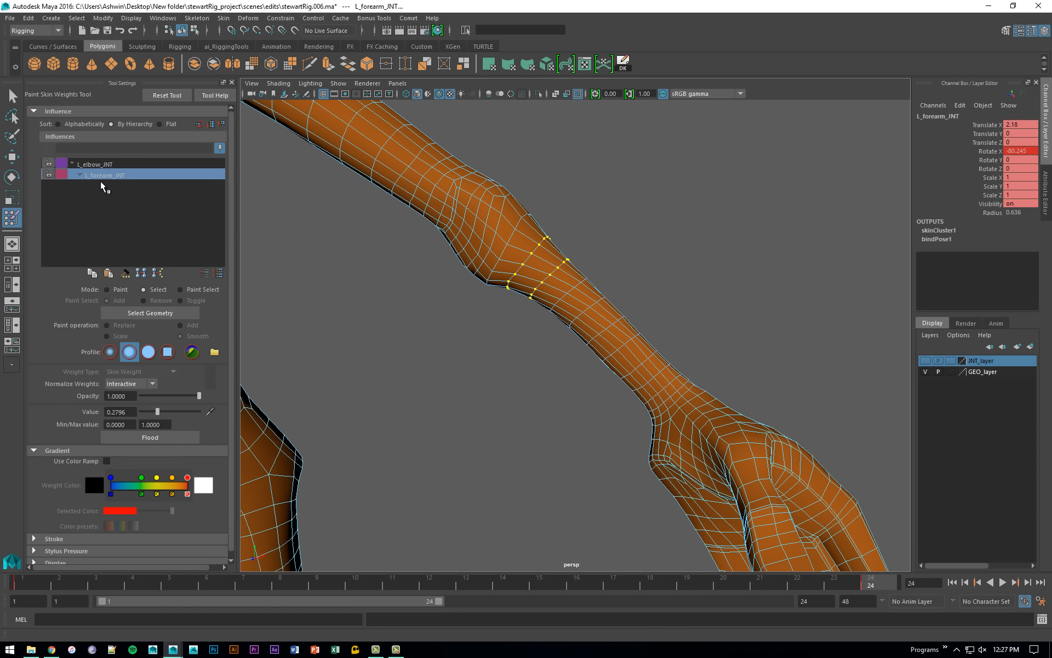
pyautogui.click(114, 164)
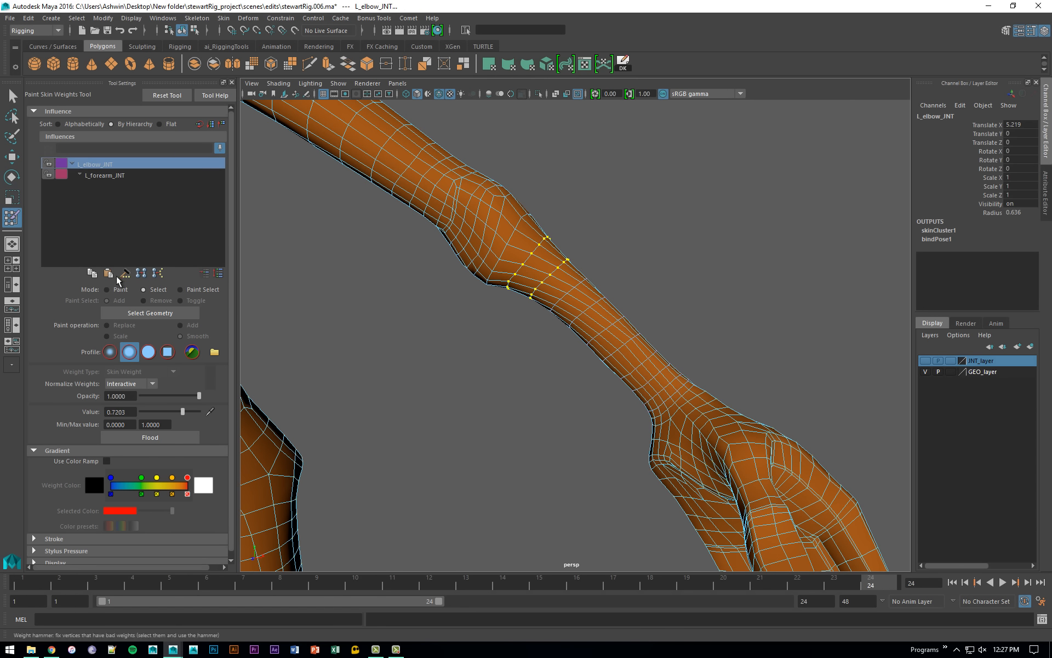
pyautogui.click(118, 291)
pyautogui.click(146, 396)
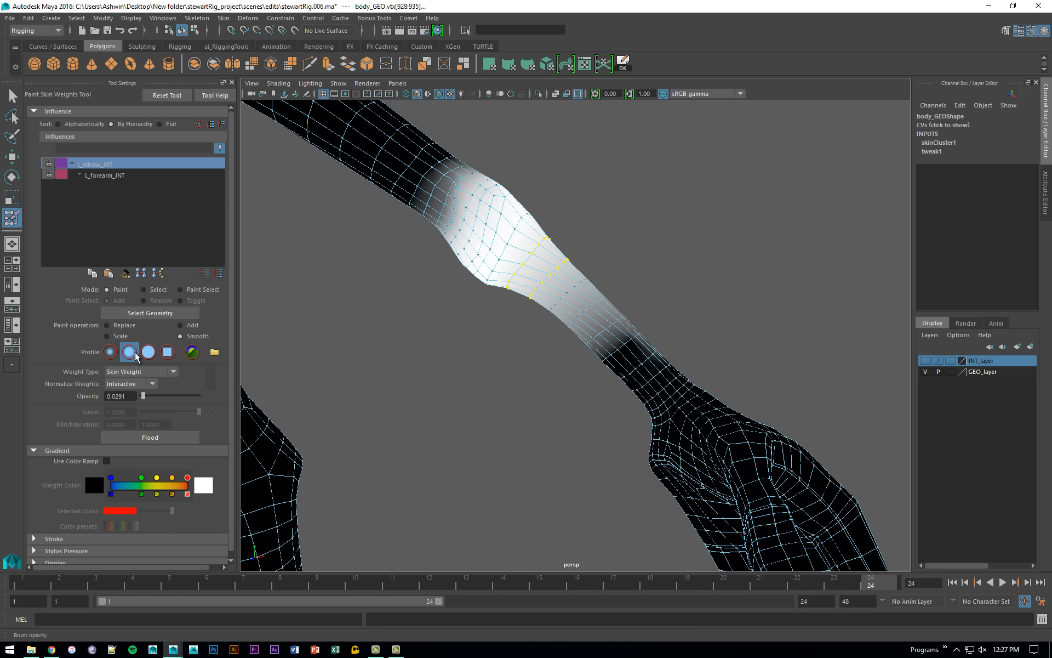
pyautogui.click(107, 325)
pyautogui.click(184, 438)
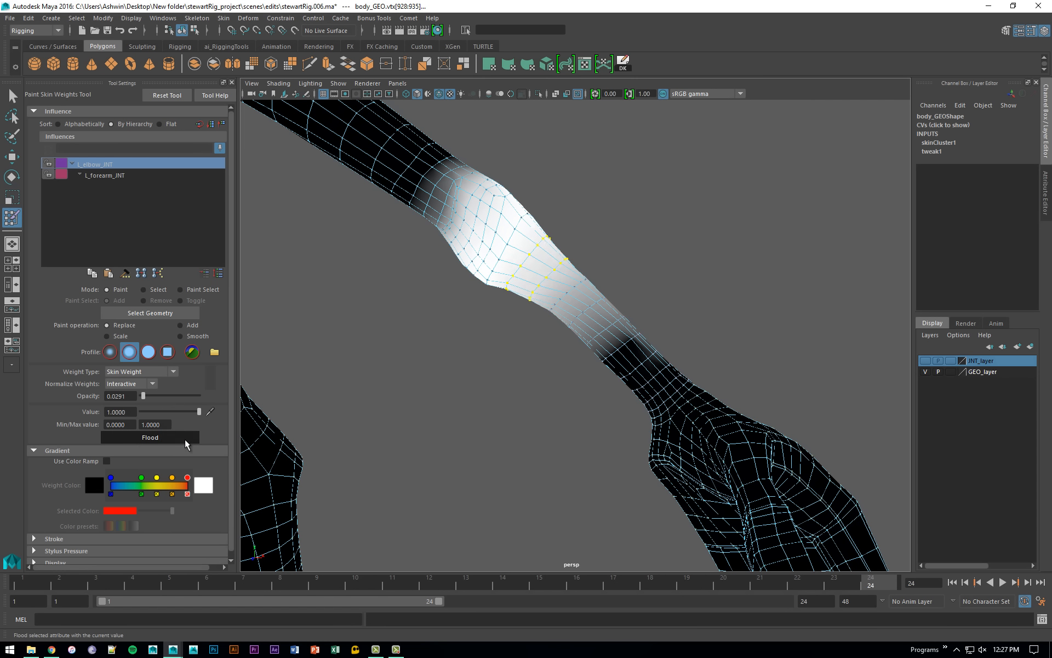
pyautogui.click(186, 439)
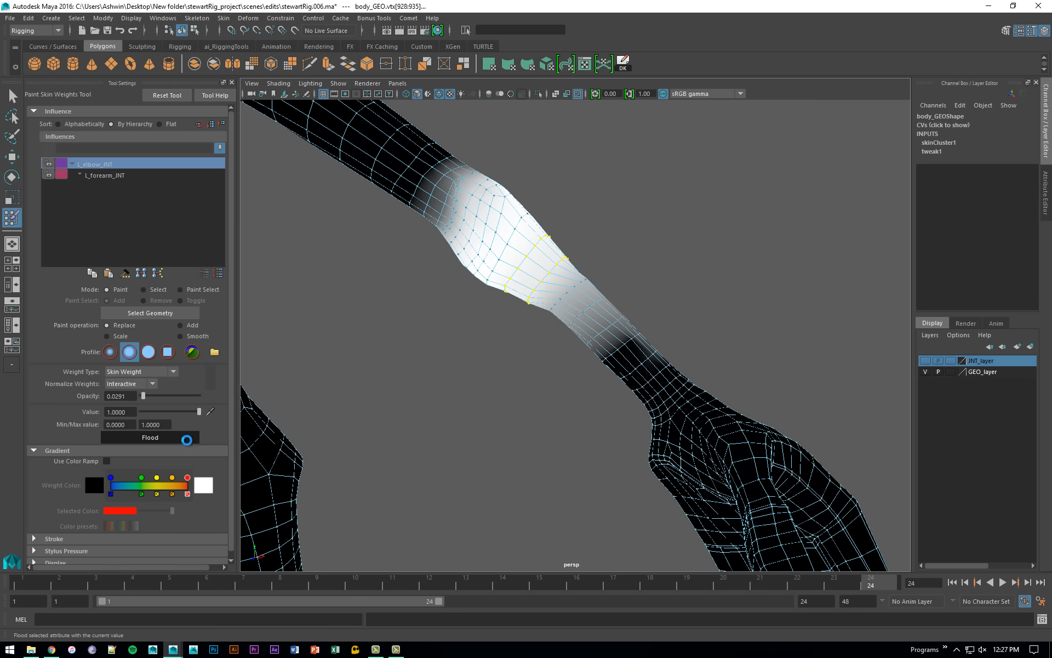
# Select the next two vertex loops toward the wrist and flood their L_elbow_JNT weights with Smooth at opacity 1.
pyautogui.click(160, 290)
pyautogui.click(580, 284)
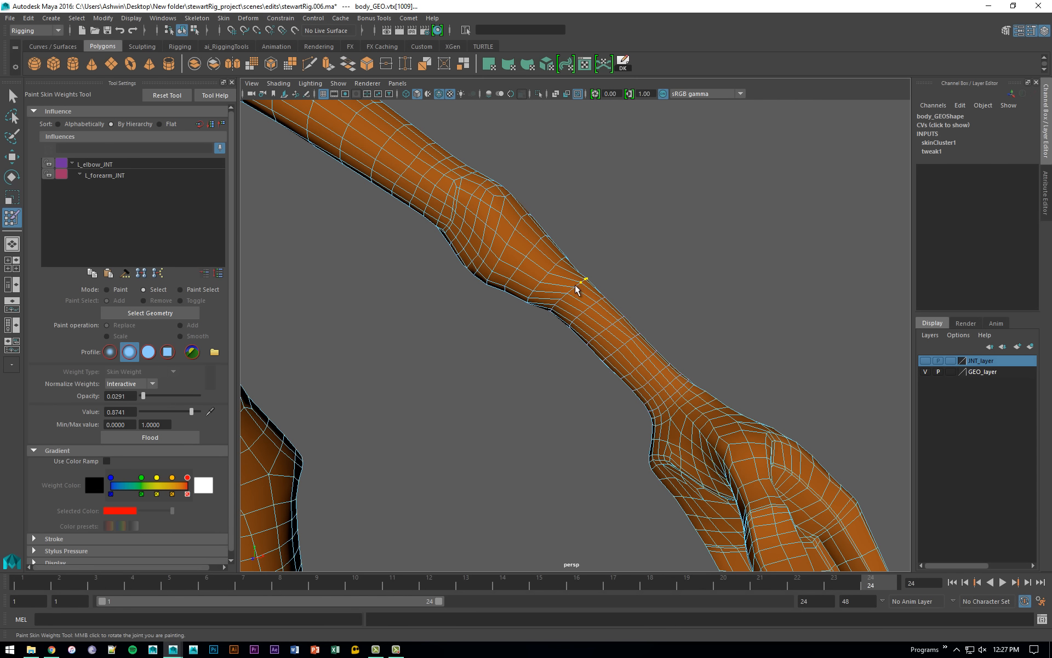
pyautogui.keyDown('shift'); pyautogui.doubleClick(567, 292); pyautogui.keyUp('shift')
pyautogui.click(102, 165)
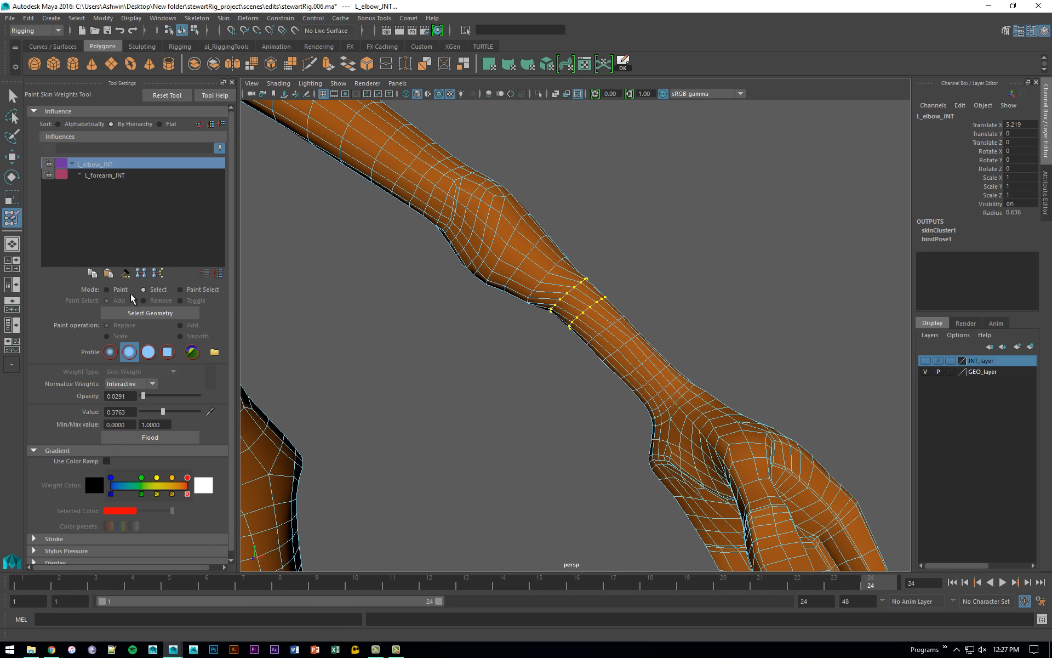
pyautogui.click(181, 336)
pyautogui.moveTo(186, 395); pyautogui.dragTo(228, 399)
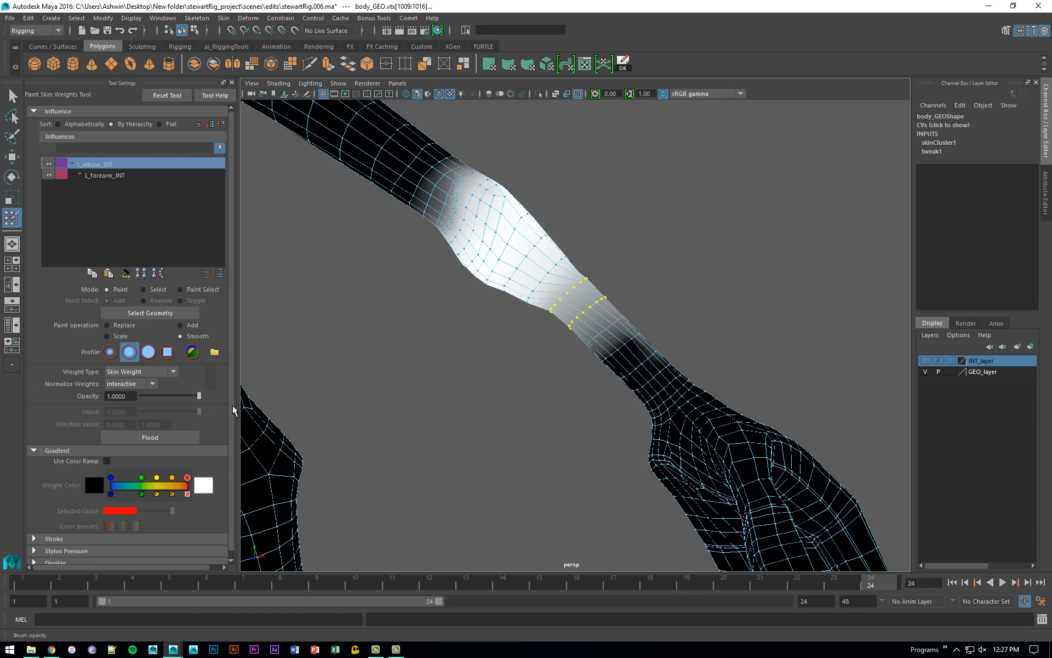
pyautogui.click(192, 437)
pyautogui.click(195, 437)
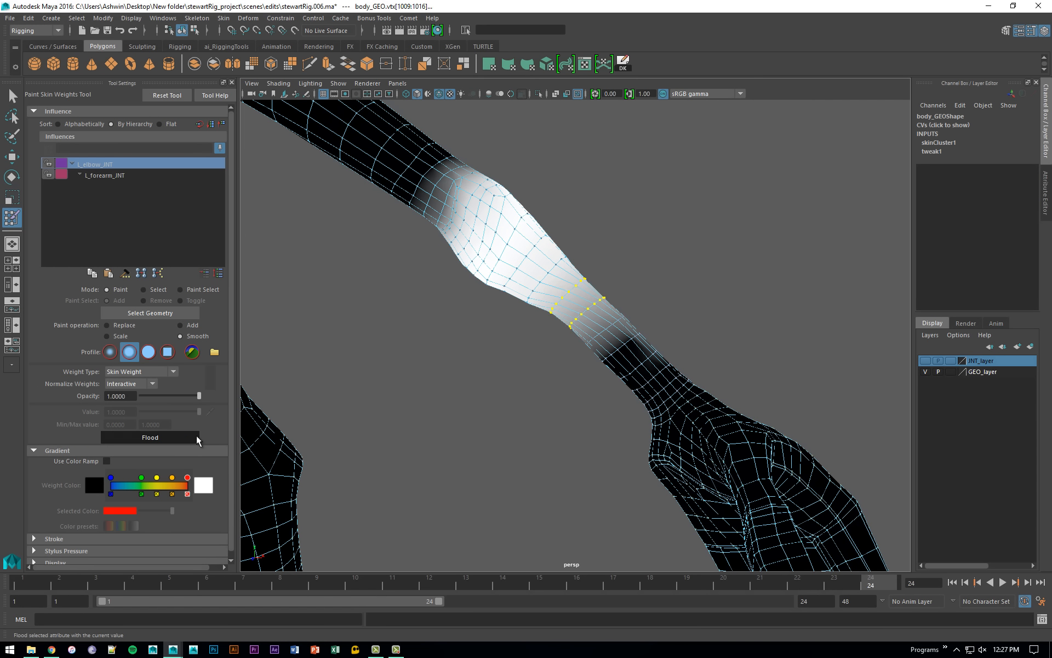
pyautogui.click(195, 430)
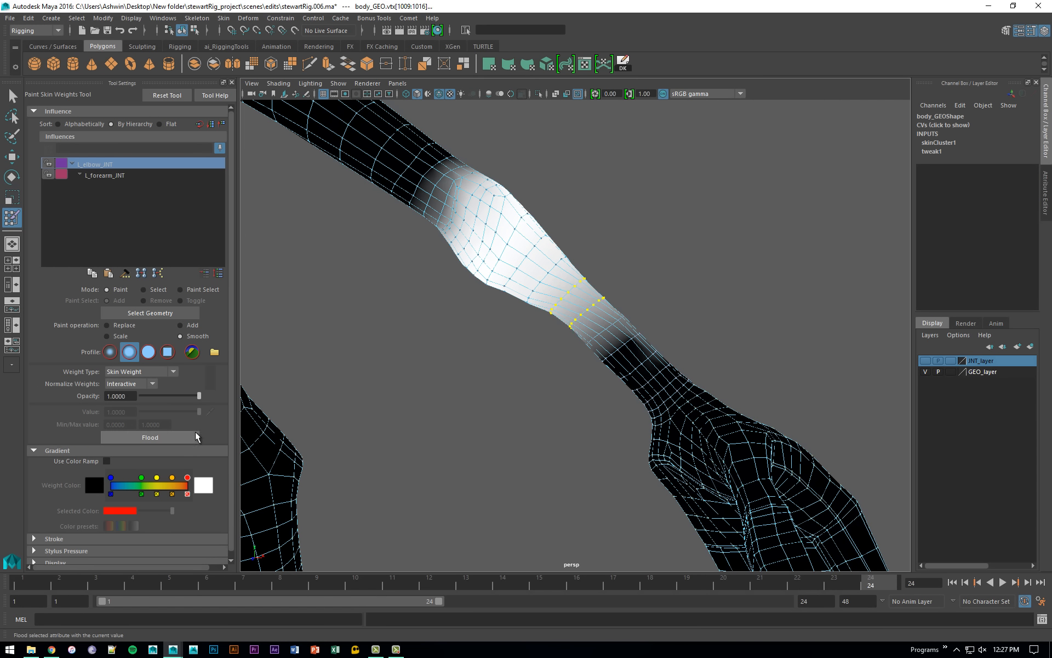
# Select three adjacent vertex loops around the lower forearm and smooth their L_elbow_JNT weights with repeated floods.
pyautogui.keyDown('alt'); pyautogui.moveTo(584, 341); pyautogui.dragTo(597, 337); pyautogui.keyUp('alt')
pyautogui.press('q')
pyautogui.moveTo(597, 337); pyautogui.dragTo(603, 332, button='right')
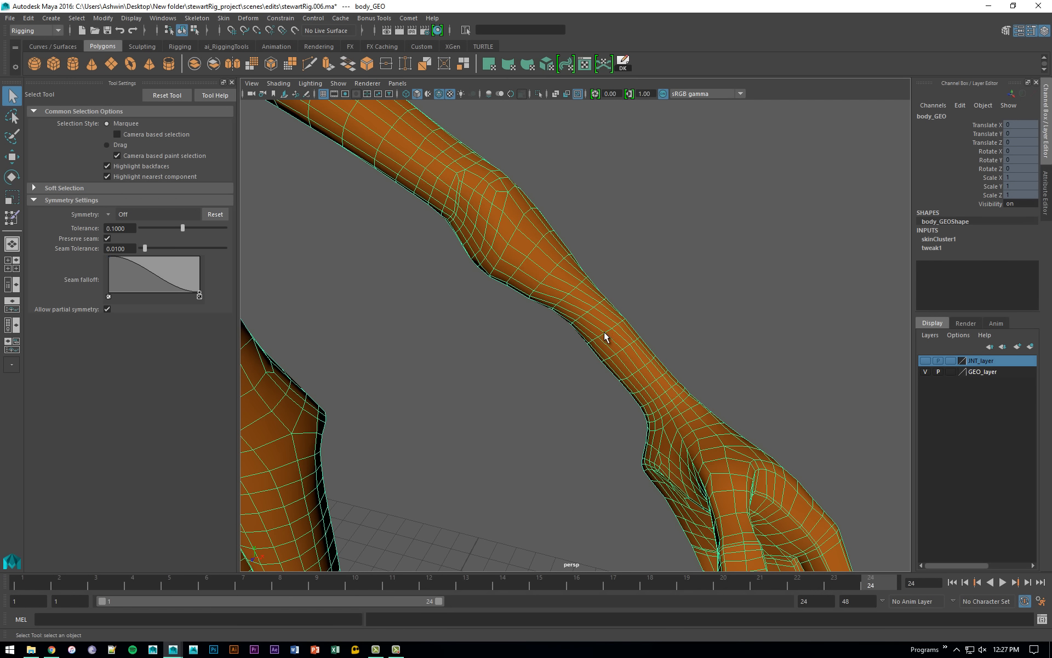
pyautogui.press('F9')
pyautogui.click(607, 330)
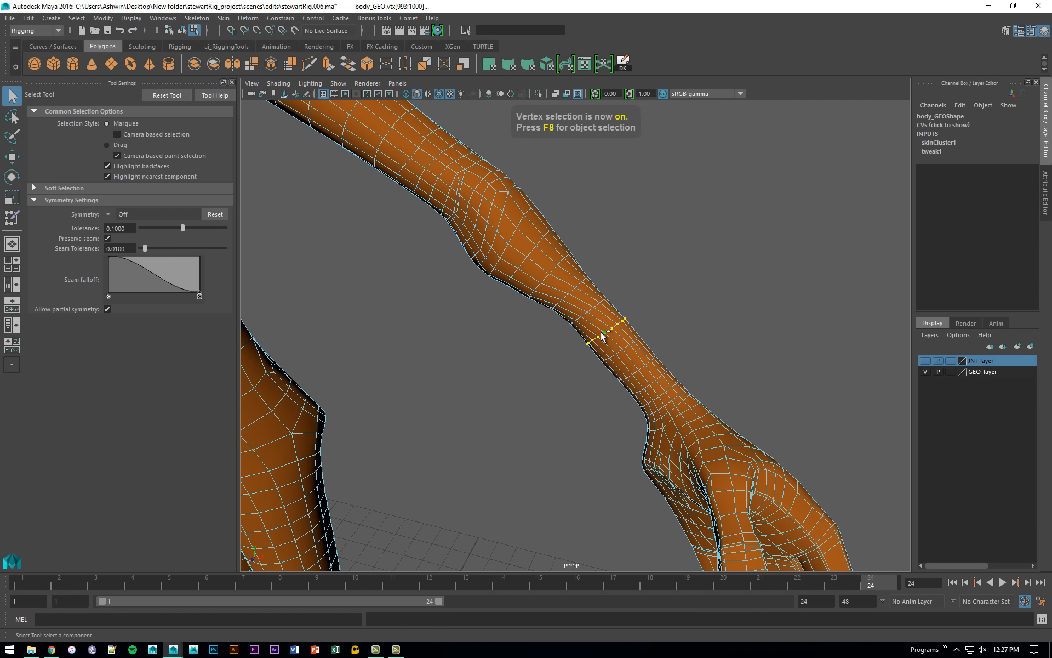
pyautogui.click(13, 218)
pyautogui.click(164, 437)
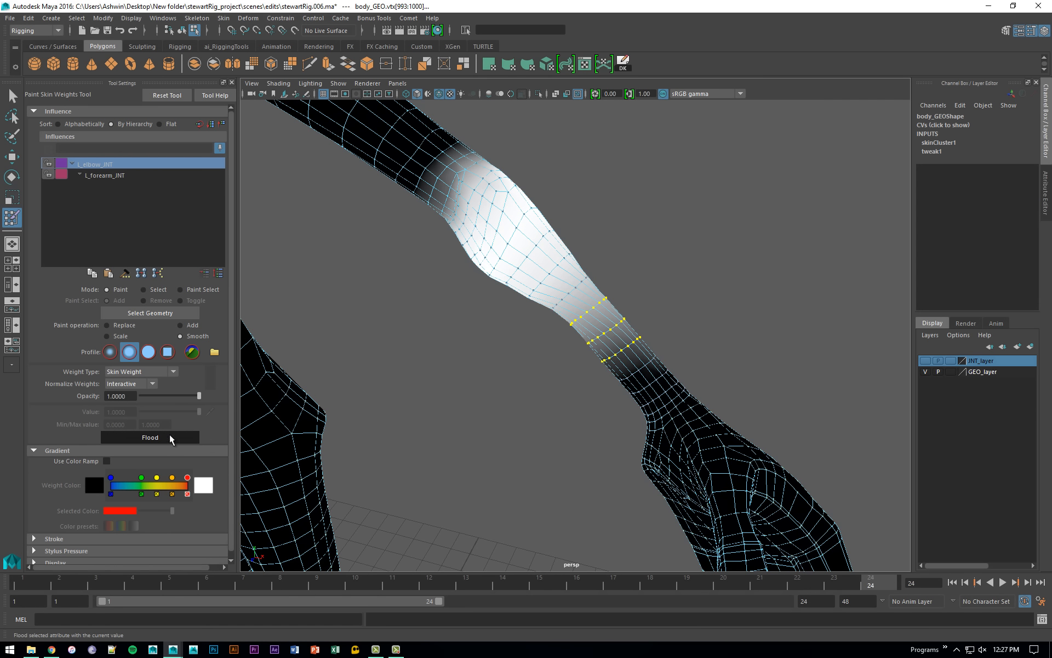
pyautogui.click(170, 434)
pyautogui.click(172, 439)
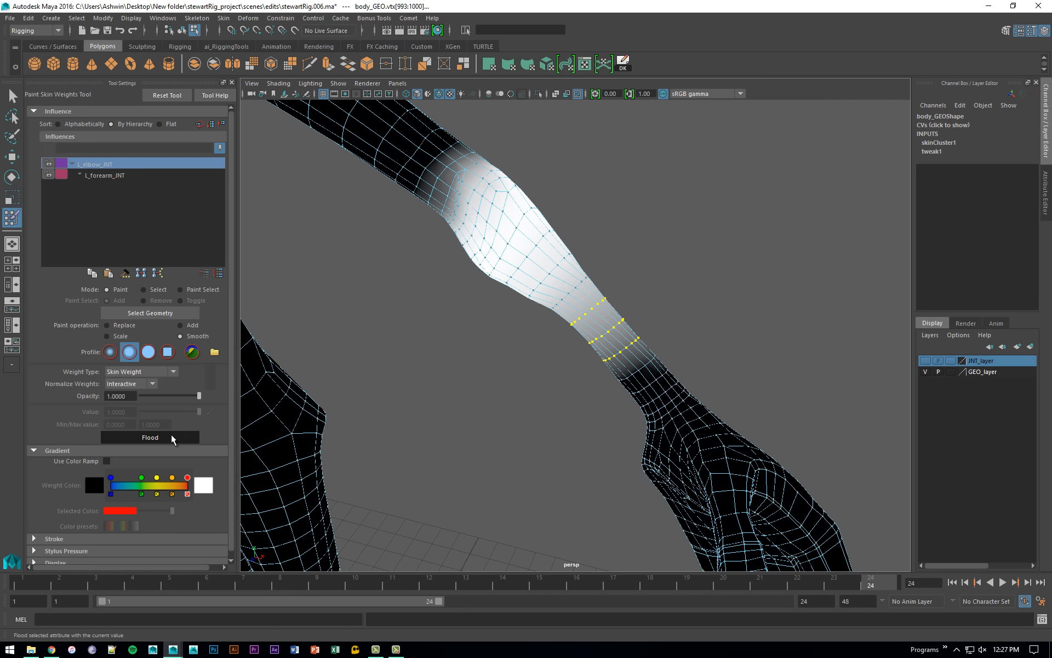
pyautogui.click(171, 438)
# Select the single vertex loop where the forearm begins to narrow and flood-smooth its L_elbow_JNT weights.
pyautogui.press('q')
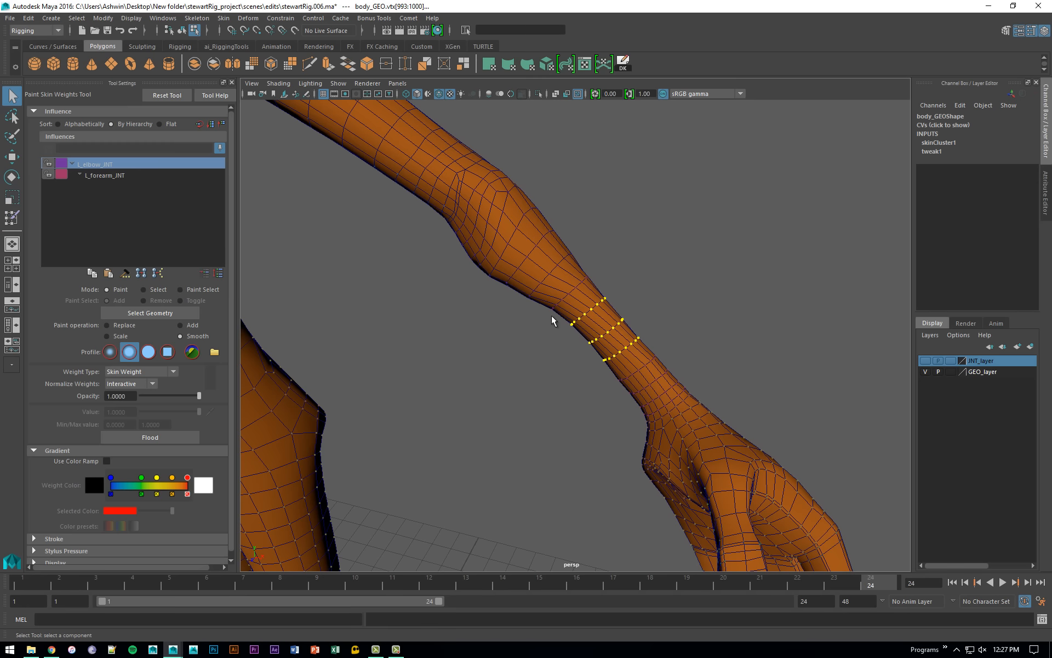
pyautogui.click(569, 295)
pyautogui.keyDown('shift'); pyautogui.doubleClick(564, 299); pyautogui.keyUp('shift')
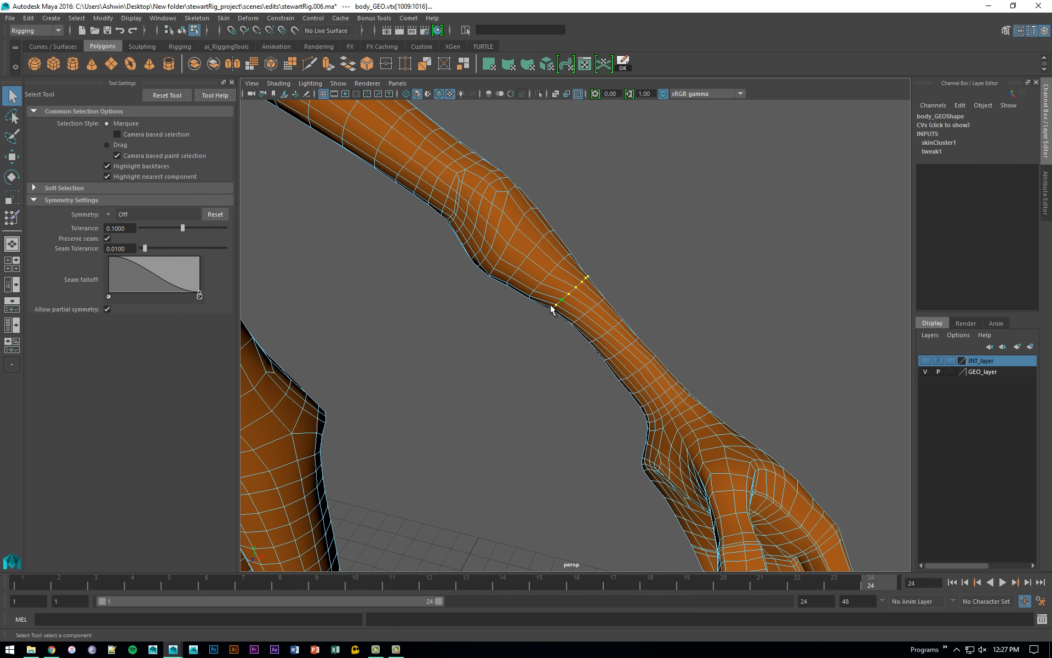
pyautogui.press('y')
pyautogui.click(171, 439)
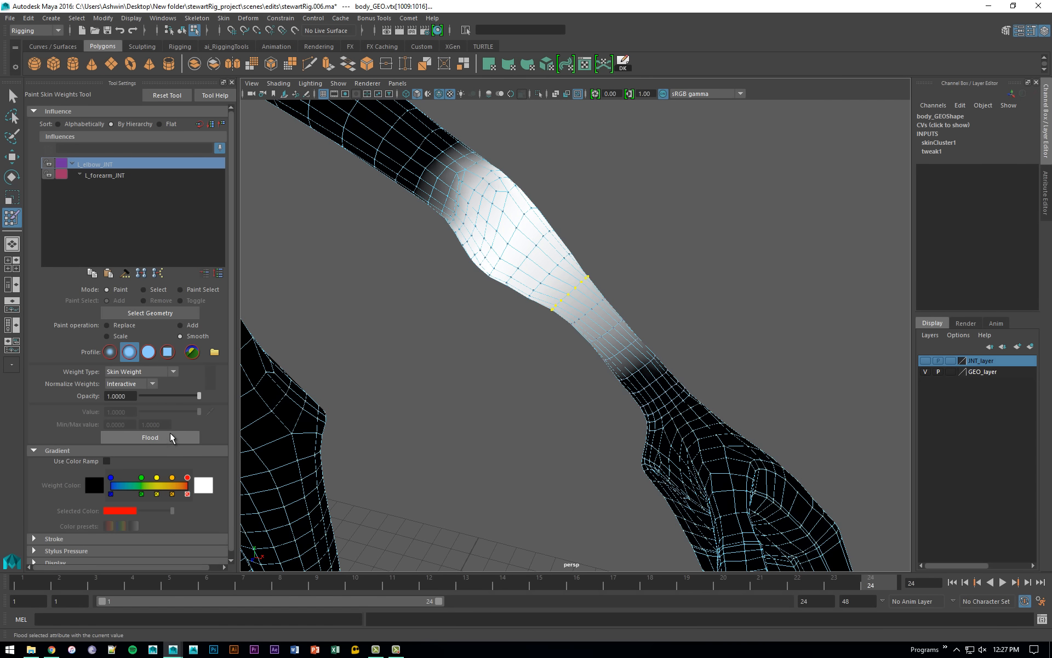
# Select one vertex loop near the wrist at frame 1 and flood-smooth its L_elbow_JNT weights at frame 24.
pyautogui.keyDown('alt'); pyautogui.moveTo(521, 274); pyautogui.dragTo(356, 235); pyautogui.keyUp('alt')
pyautogui.keyDown('alt'); pyautogui.moveTo(357, 236); pyautogui.dragTo(517, 327, button='right'); pyautogui.keyUp('alt')
pyautogui.moveTo(876, 585)
pyautogui.mouseDown()
pyautogui.moveTo(106, 583)
pyautogui.moveTo(876, 603)
pyautogui.moveTo(146, 470)
pyautogui.moveTo(840, 630)
pyautogui.moveTo(34, 449)
pyautogui.mouseUp()
pyautogui.keyDown('alt'); pyautogui.moveTo(505, 383); pyautogui.dragTo(525, 344); pyautogui.keyUp('alt')
pyautogui.press('q')
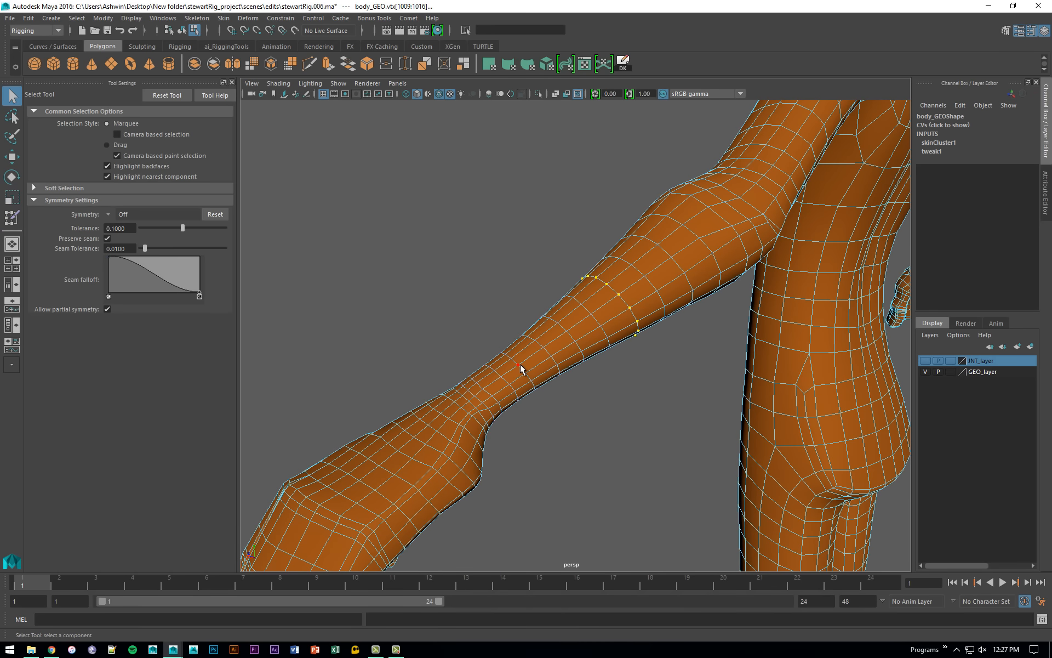
pyautogui.press('y')
pyautogui.moveTo(490, 585); pyautogui.dragTo(950, 584)
pyautogui.click(150, 437)
# Select the next vertex loop closer to the hand and flood-smooth its L_elbow_JNT weights.
pyautogui.scroll(-3, 554, 317)
pyautogui.keyDown('alt'); pyautogui.moveTo(554, 317); pyautogui.dragTo(578, 388); pyautogui.keyUp('alt')
pyautogui.scroll(3, 578, 388)
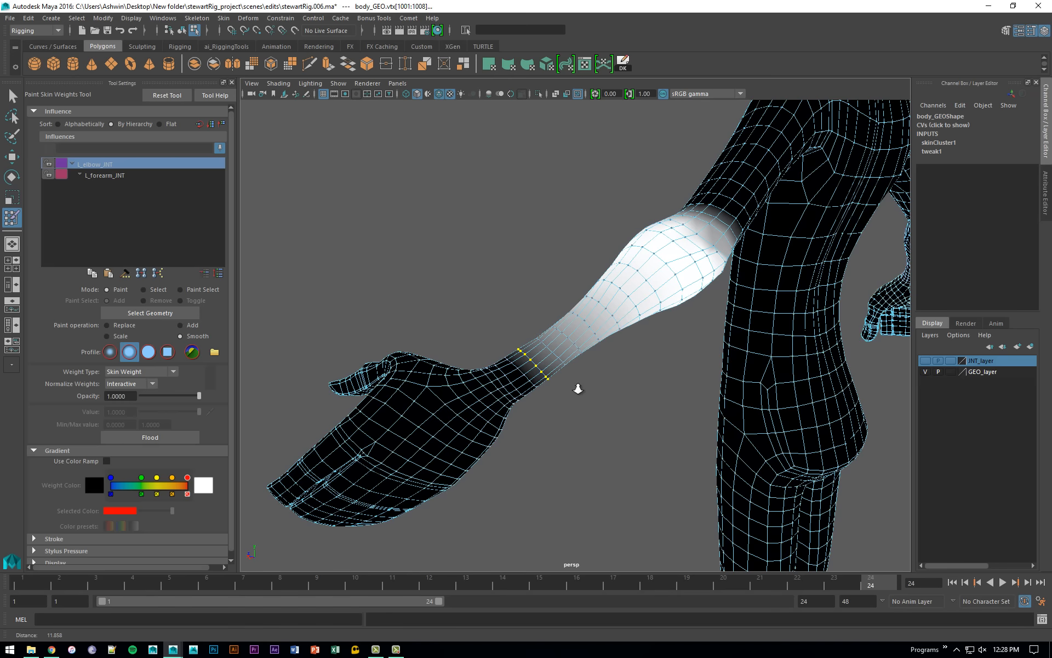
pyautogui.press('q')
pyautogui.click(517, 383)
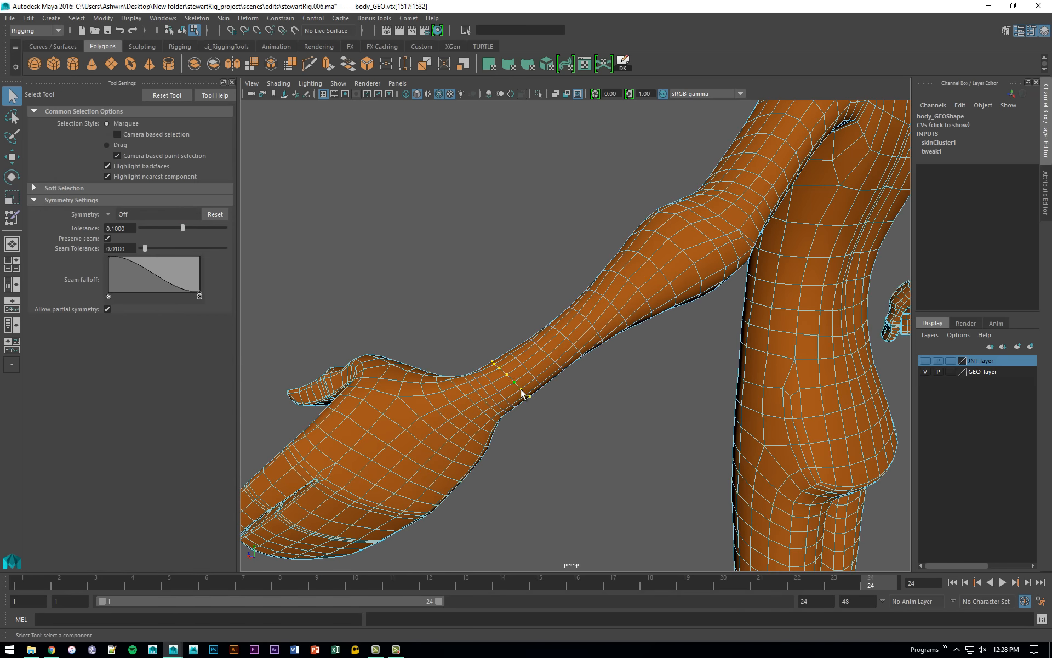
pyautogui.press('y')
pyautogui.click(187, 436)
# Return to object mode and play the forearm twist to check the smoothed arm, stopping at frame 1.
pyautogui.keyDown('alt'); pyautogui.moveTo(540, 385); pyautogui.dragTo(493, 382, button='right'); pyautogui.keyUp('alt')
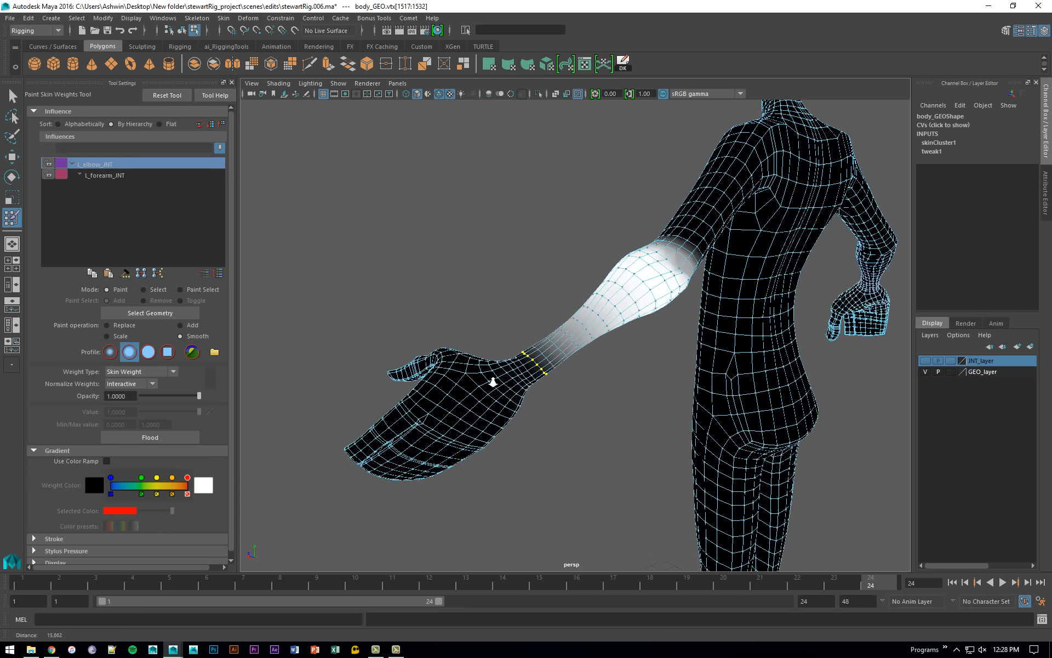
pyautogui.keyDown('alt'); pyautogui.moveTo(493, 382); pyautogui.dragTo(630, 404); pyautogui.keyUp('alt')
pyautogui.keyDown('alt'); pyautogui.moveTo(630, 404); pyautogui.dragTo(697, 369, button='right'); pyautogui.keyUp('alt')
pyautogui.press('q')
pyautogui.press('F8')
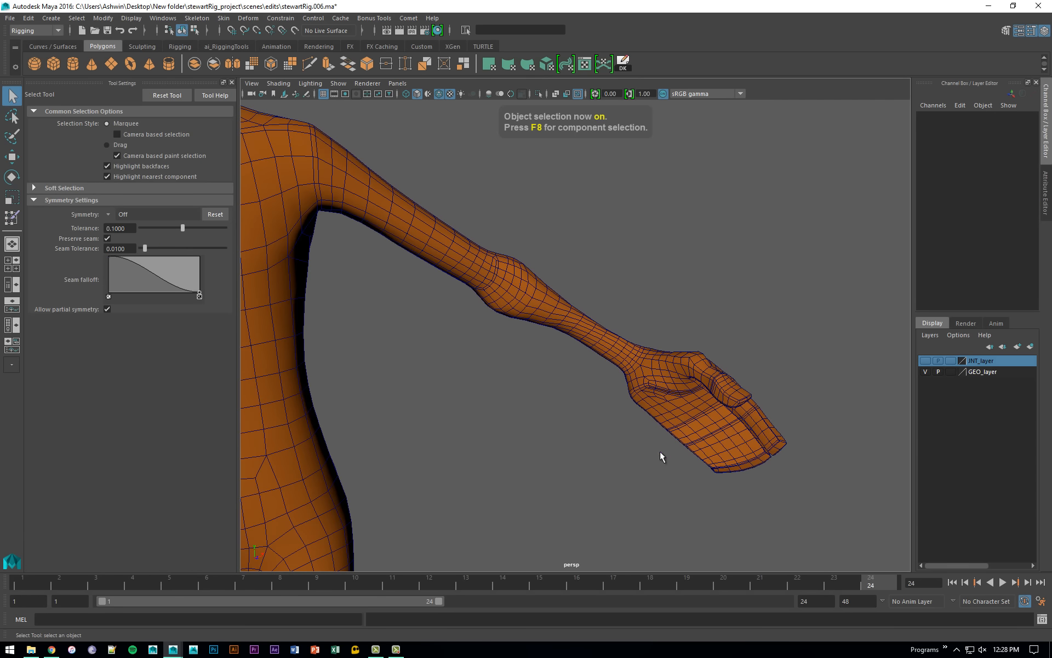
pyautogui.hotkey('alt', 'v')
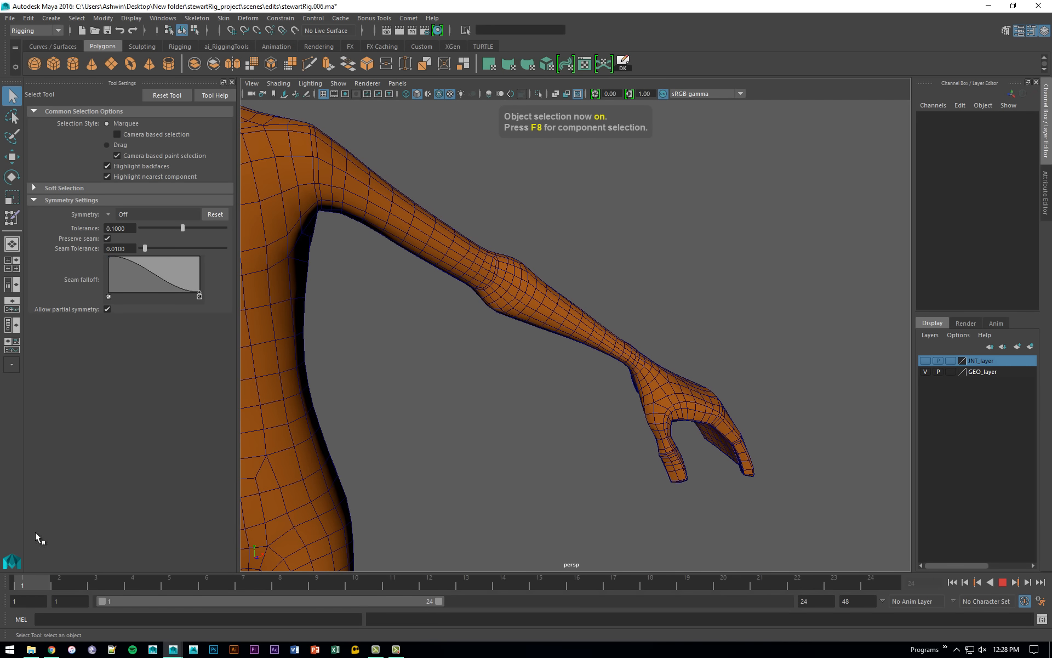
pyautogui.hotkey('alt', 'v')
pyautogui.keyDown('alt'); pyautogui.moveTo(519, 453); pyautogui.dragTo(533, 395); pyautogui.keyUp('alt')
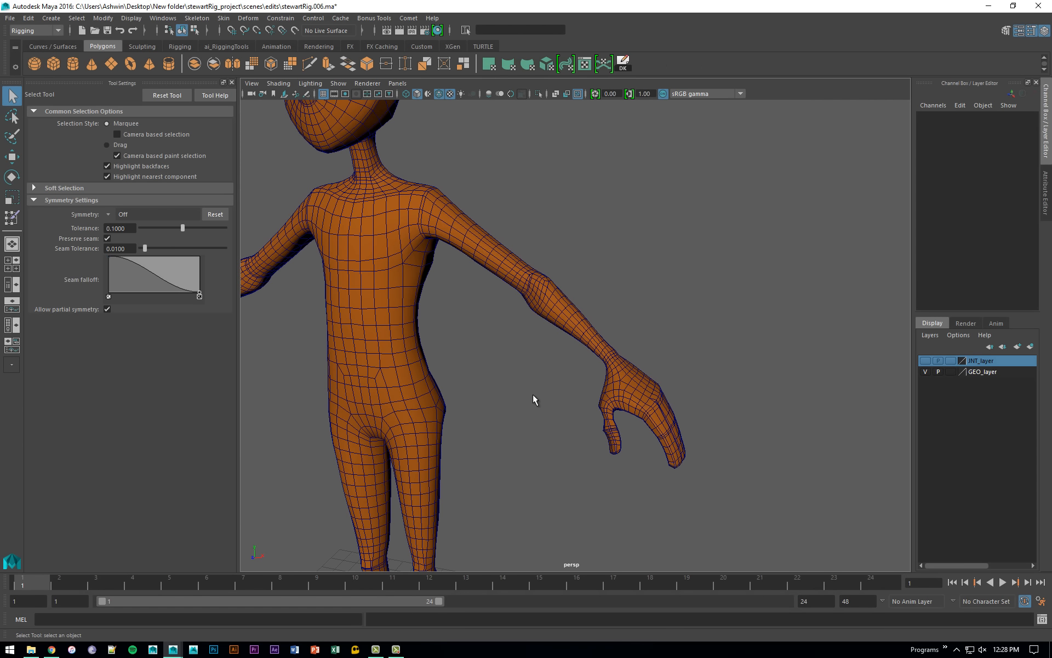